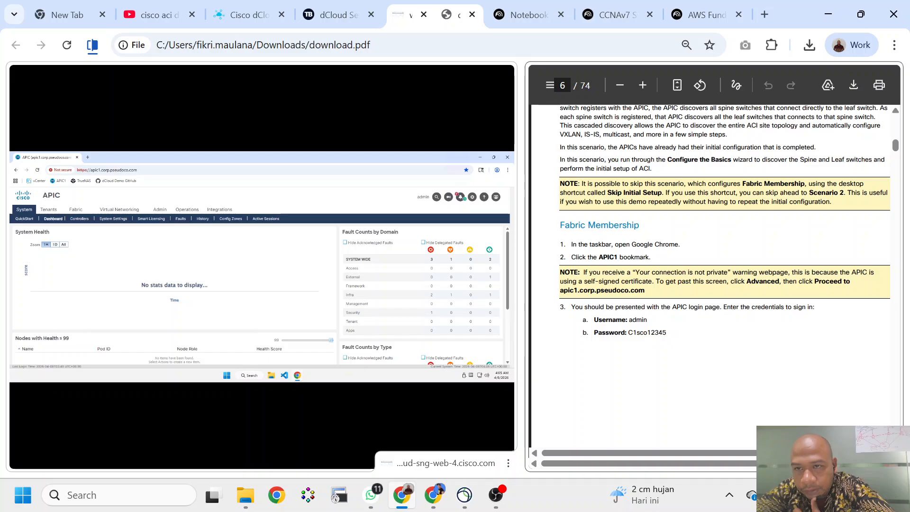
Read the Fabric Membership section on page 6 of the demonstration guide, including the APIC sign-in instructions.
scroll(725, 276, "down", 1)
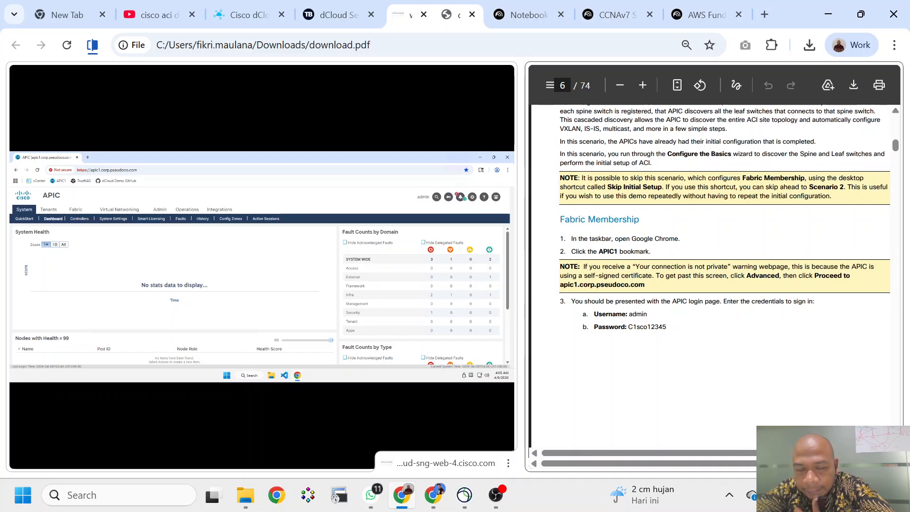
scroll(724, 275, "down", 1)
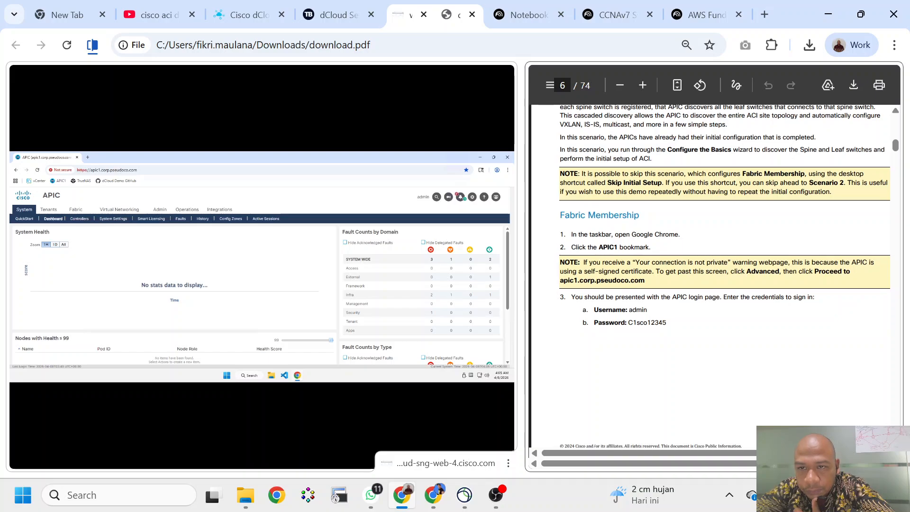
scroll(724, 276, "down", 1)
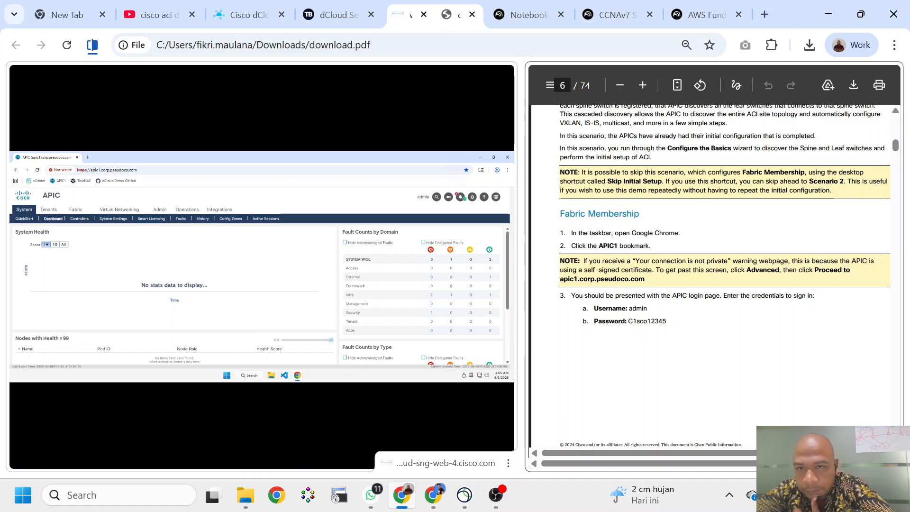
scroll(711, 265, "down", 1)
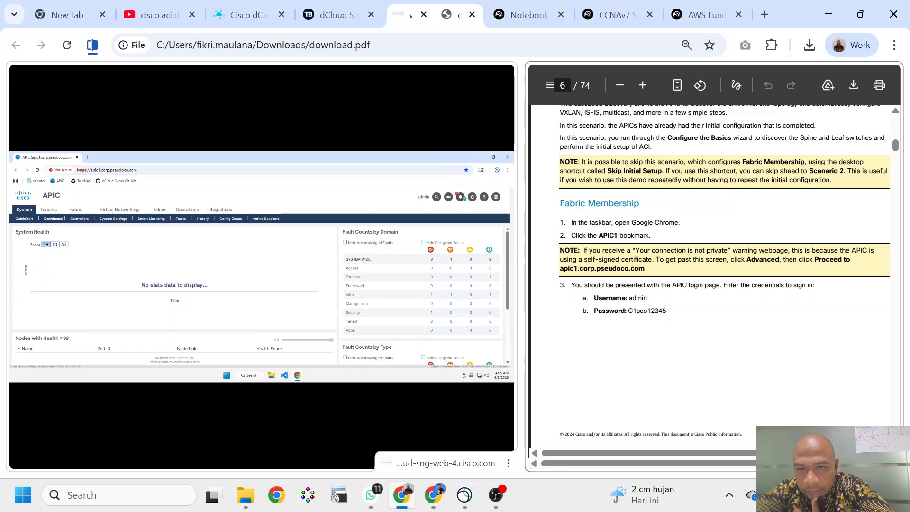
scroll(710, 265, "down", 1)
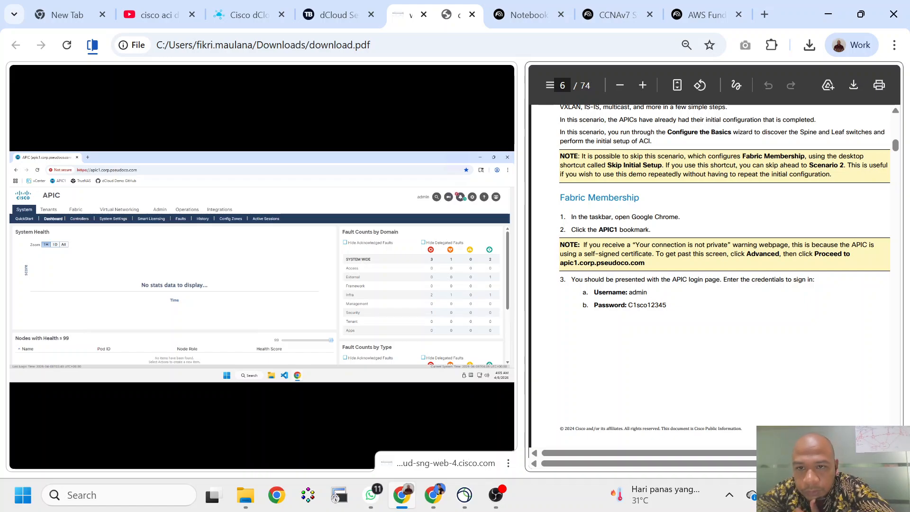
scroll(711, 275, "down", 1)
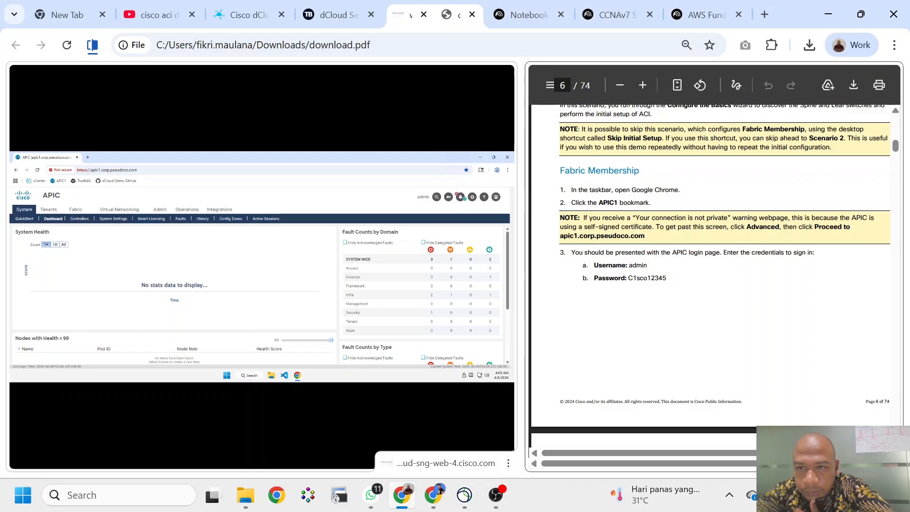
scroll(710, 268, "down", 2)
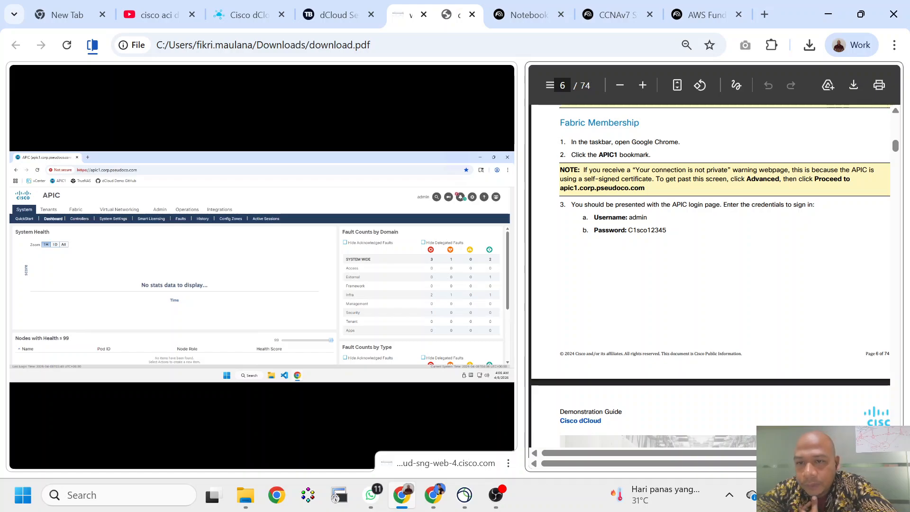
scroll(710, 275, "down", 1)
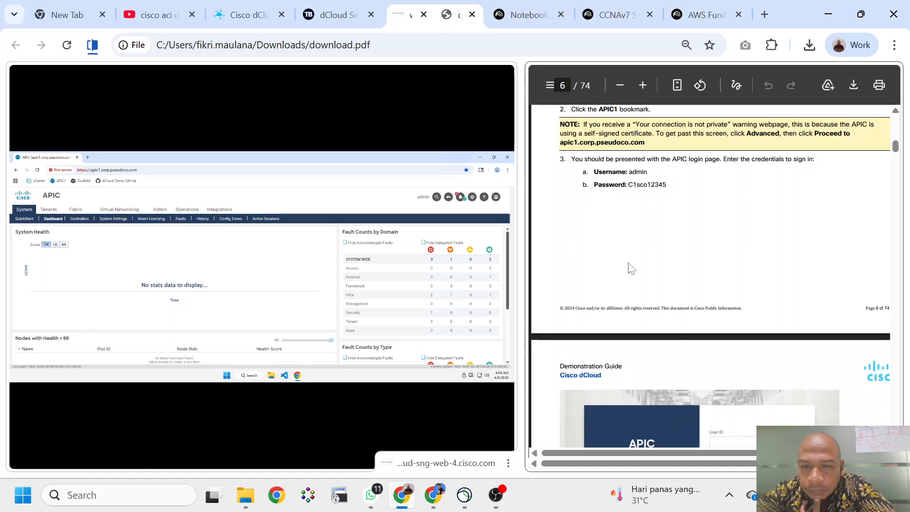
scroll(627, 266, "down", 3)
scroll(629, 268, "down", 1)
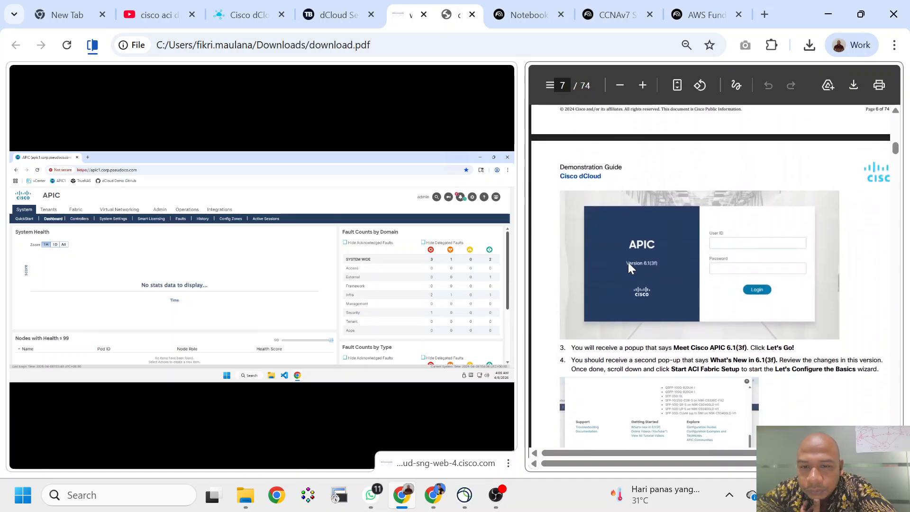
Read the guide's page 7 instructions for starting the Let's Configure the Basics wizard, continuing to the Leaf 1 registration section.
scroll(627, 263, "down", 1)
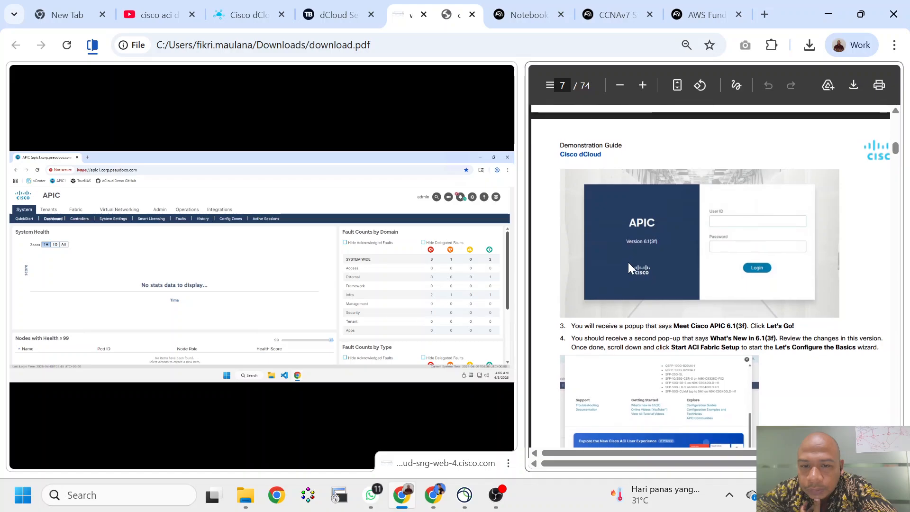
scroll(627, 264, "down", 1)
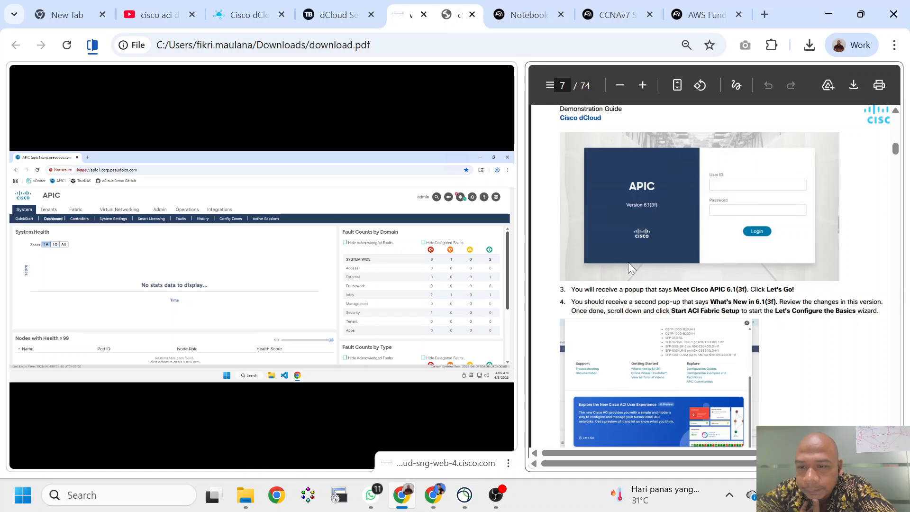
scroll(627, 264, "down", 1)
scroll(630, 267, "down", 1)
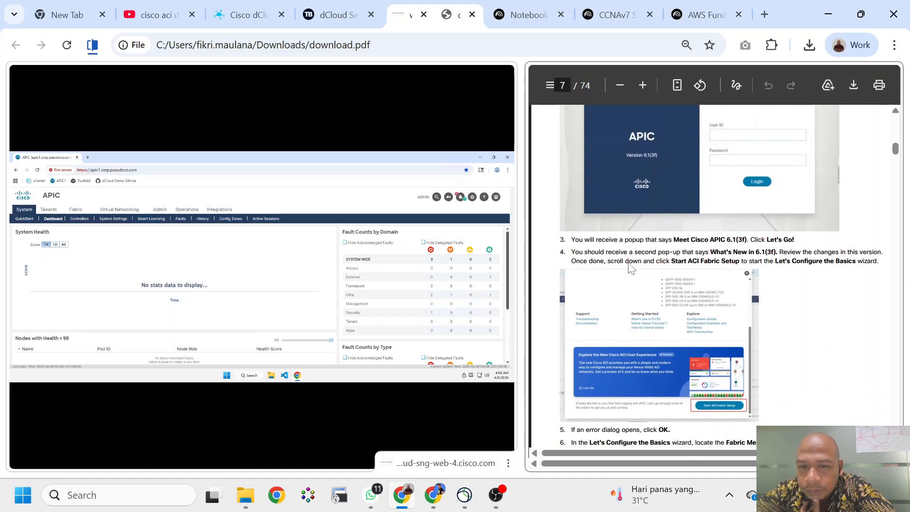
scroll(630, 267, "down", 2)
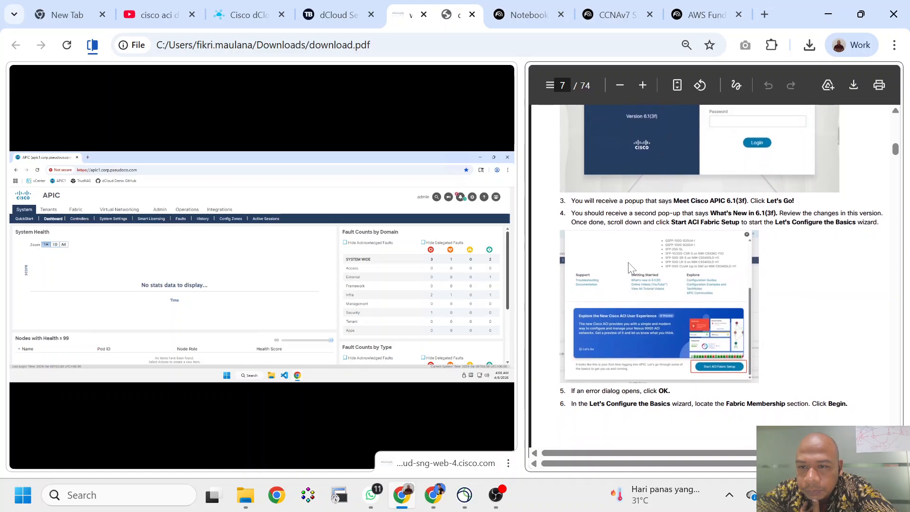
scroll(630, 268, "down", 1)
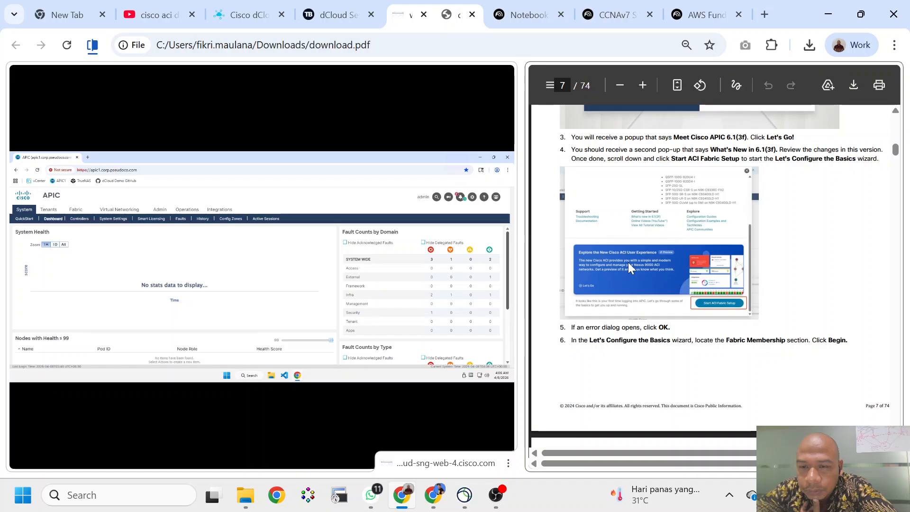
scroll(629, 268, "down", 2)
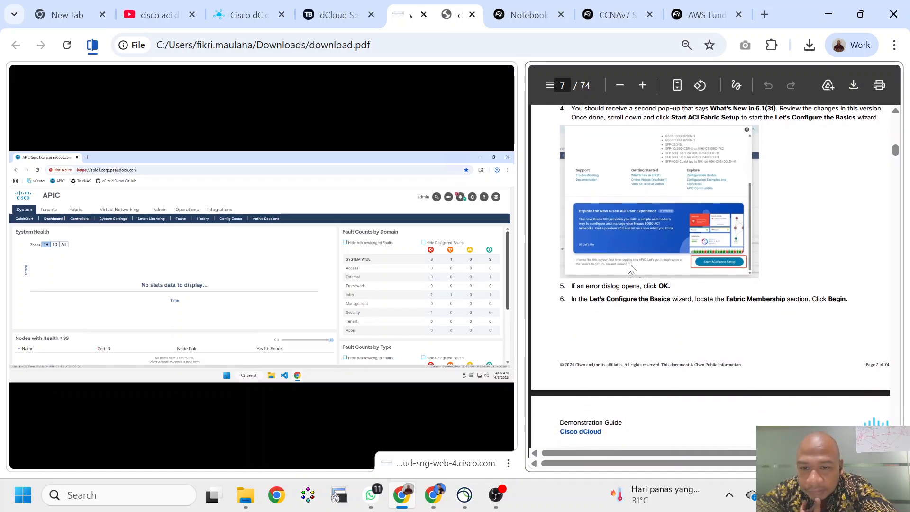
scroll(630, 268, "down", 1)
scroll(631, 268, "down", 1)
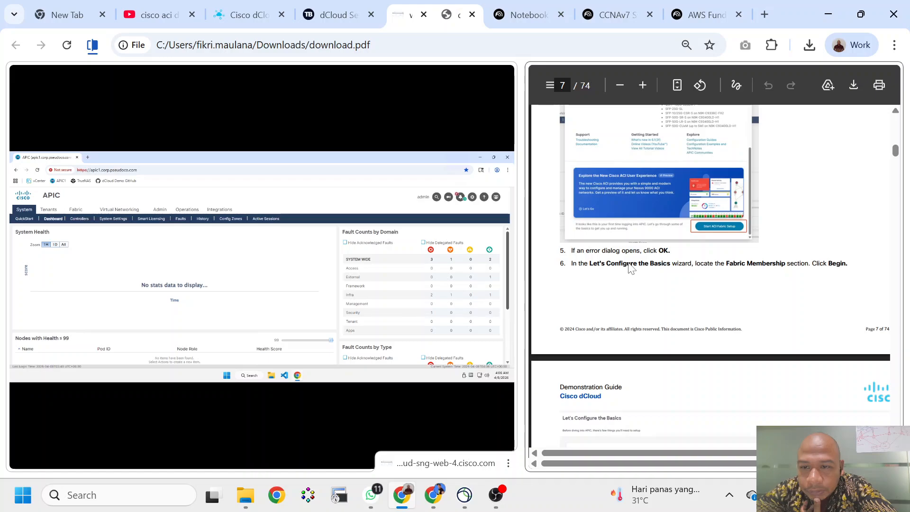
scroll(630, 268, "down", 2)
scroll(630, 267, "down", 3)
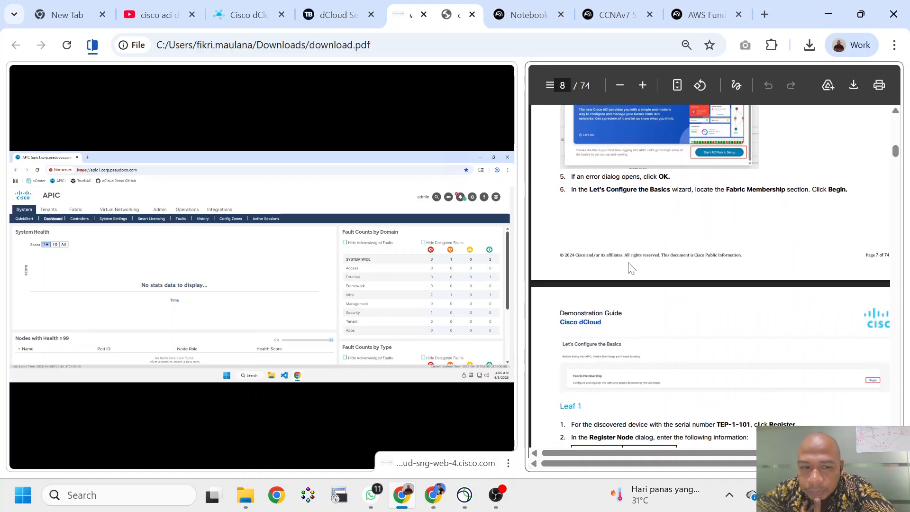
scroll(631, 268, "down", 2)
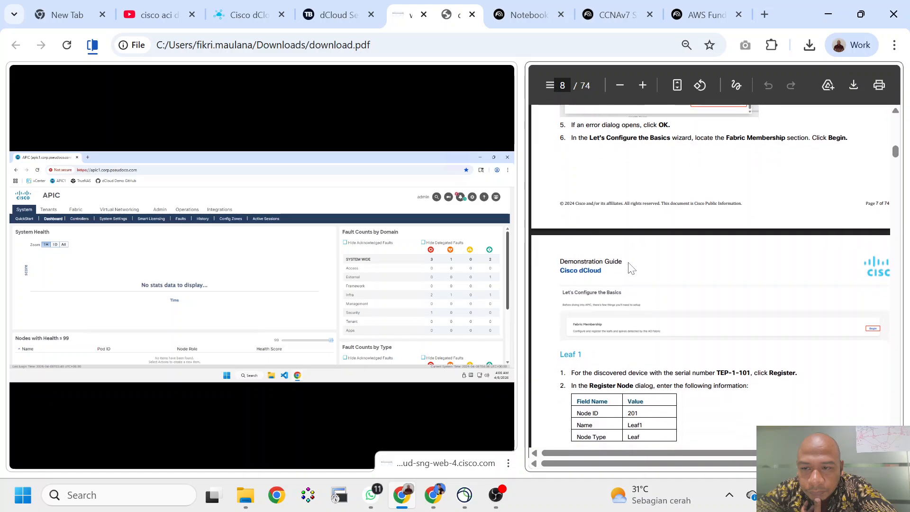
View the Intersight Connectivity settings from the APIC notifications and the Global Endpoints (Beta) page in System Settings.
left_click(462, 200)
left_click(461, 199)
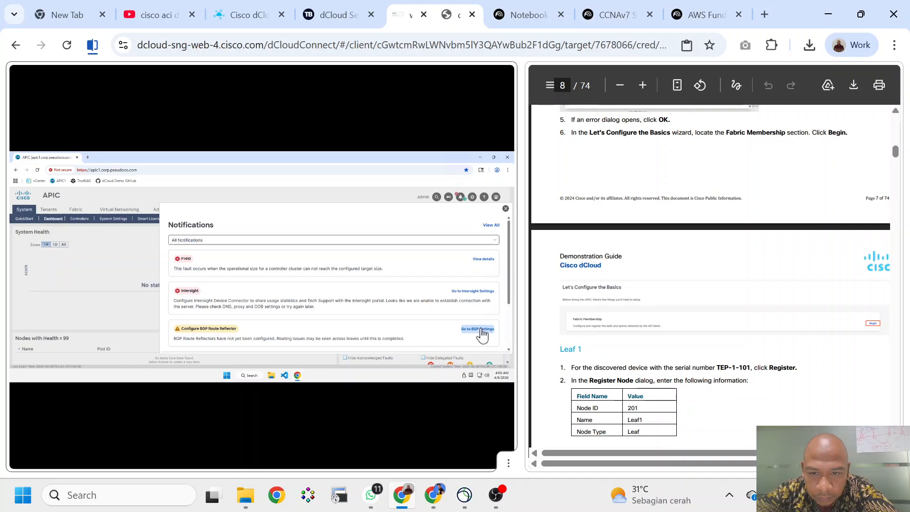
left_click(476, 295)
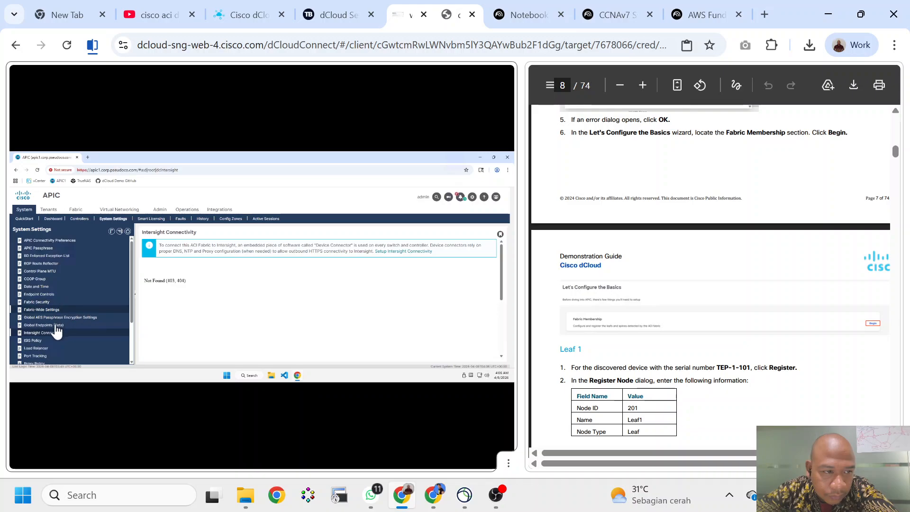
scroll(555, 307, "down", 1)
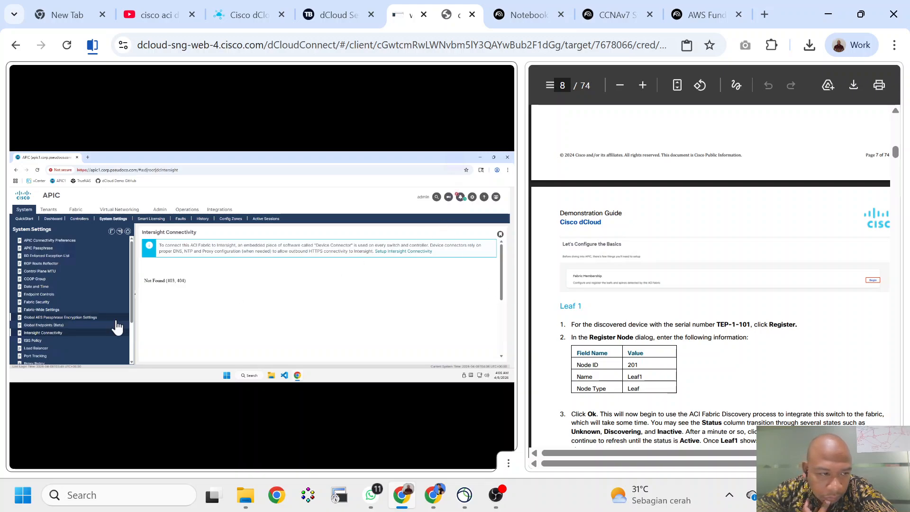
left_click(31, 328)
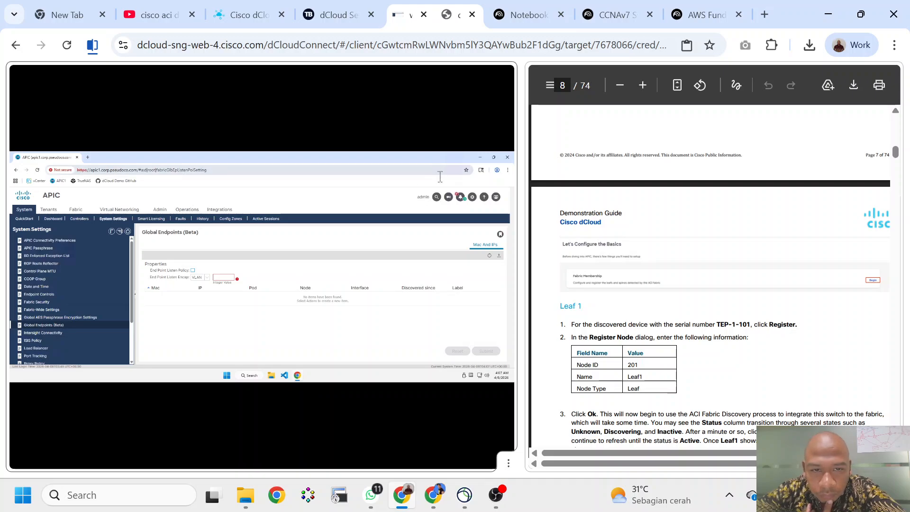
Review the full list of APIC faults and the details of the smart licensing network settings fault, closing the view when done.
left_click(459, 199)
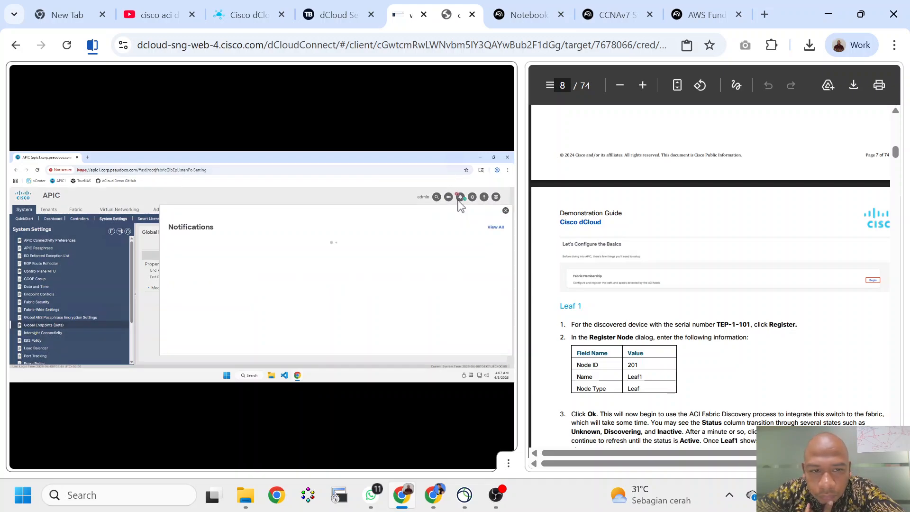
left_click(490, 227)
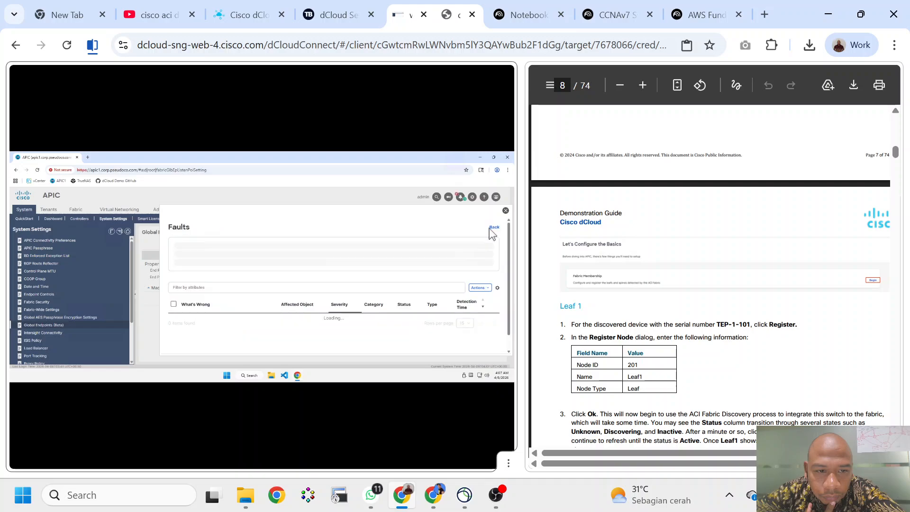
scroll(416, 314, "down", 2)
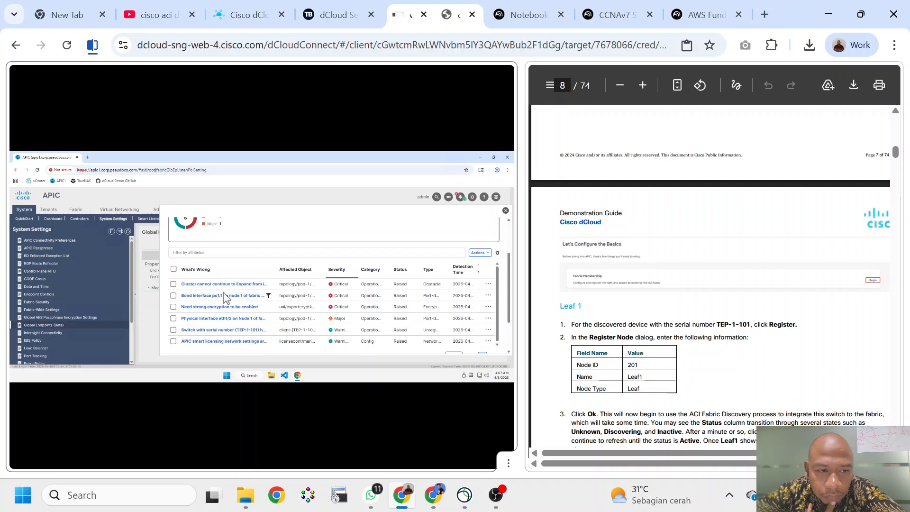
left_click(239, 342)
scroll(325, 320, "down", 2)
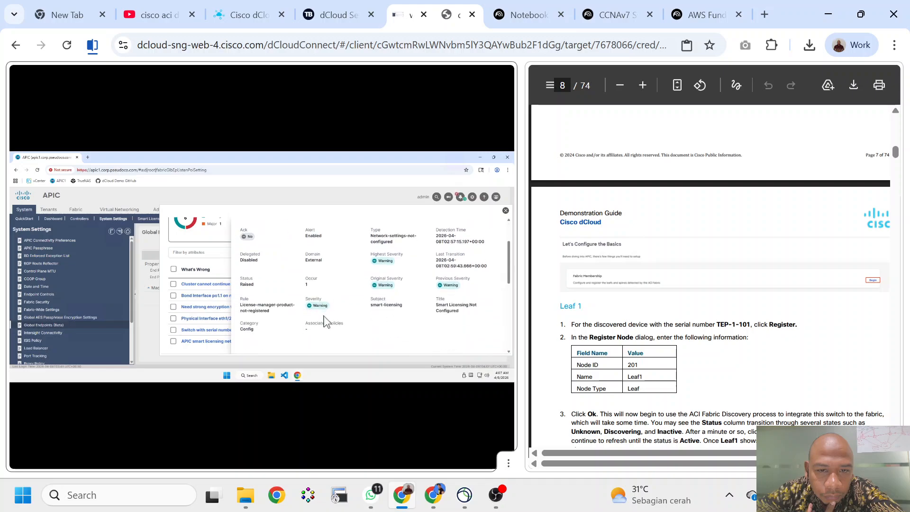
scroll(384, 305, "up", 2)
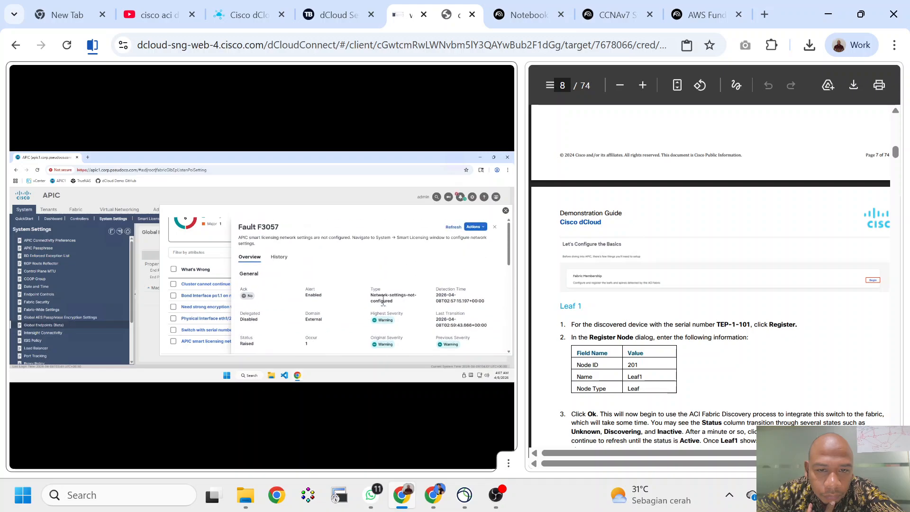
left_click(504, 211)
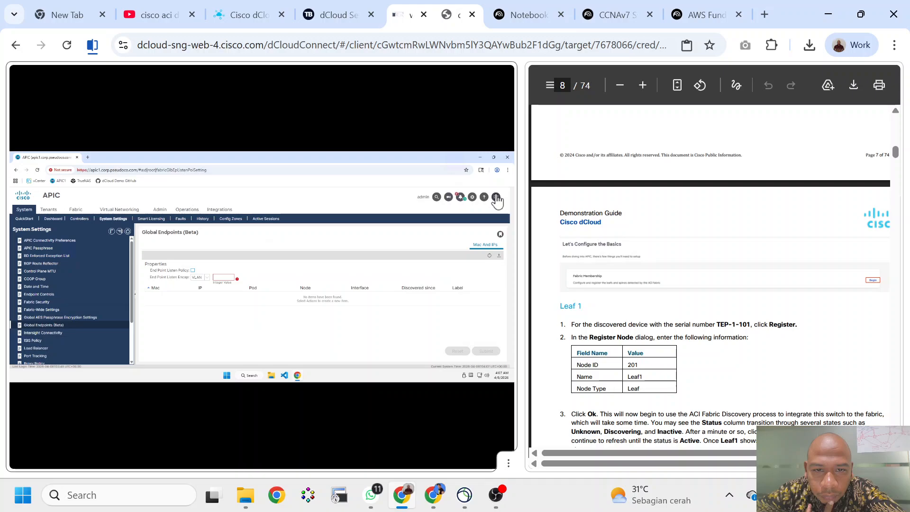
Check the Deployment Warning Settings and the Feedback pane in APIC, closing each without changes.
left_click(496, 197)
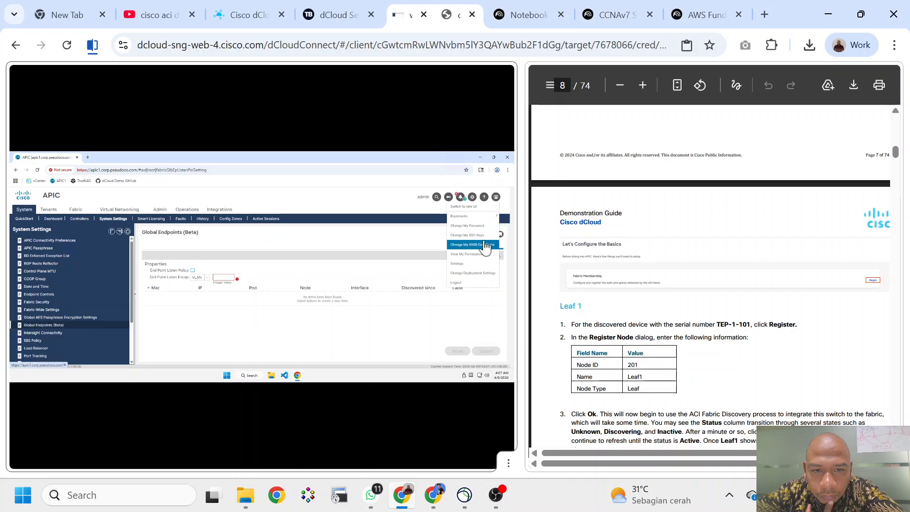
left_click(481, 274)
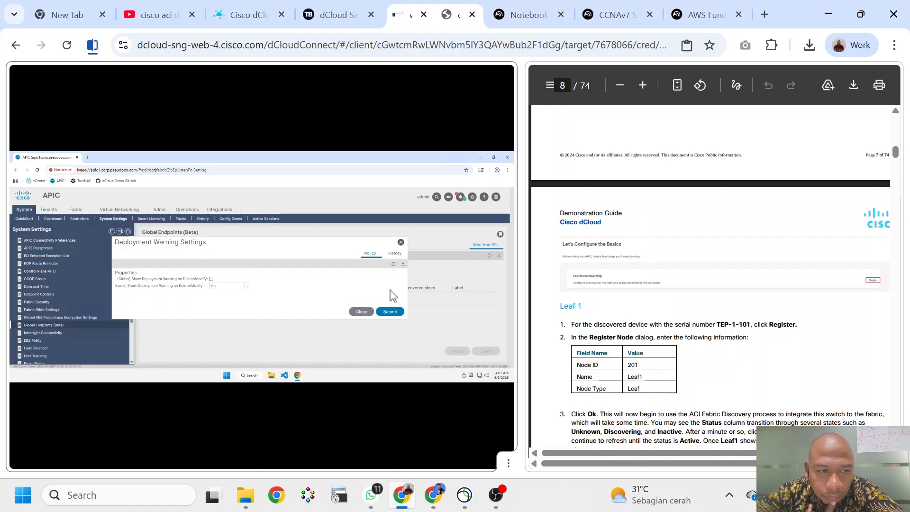
left_click(361, 311)
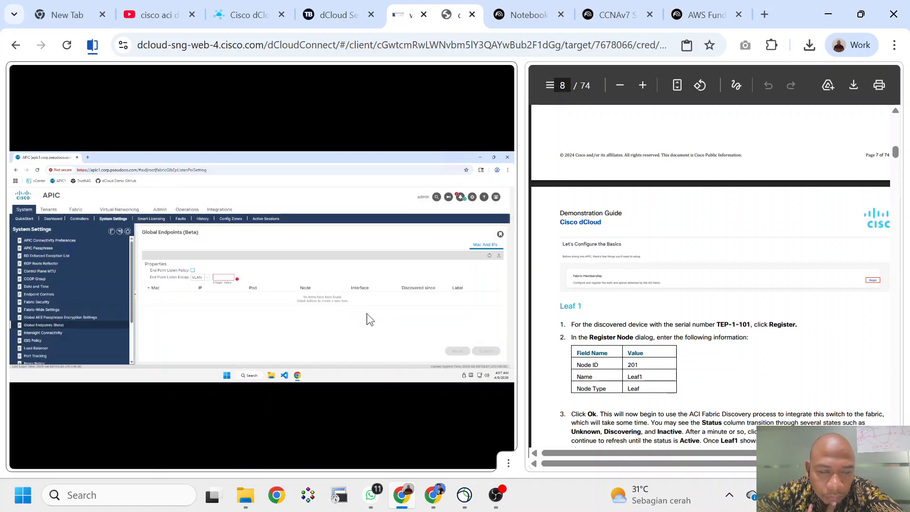
left_click(449, 197)
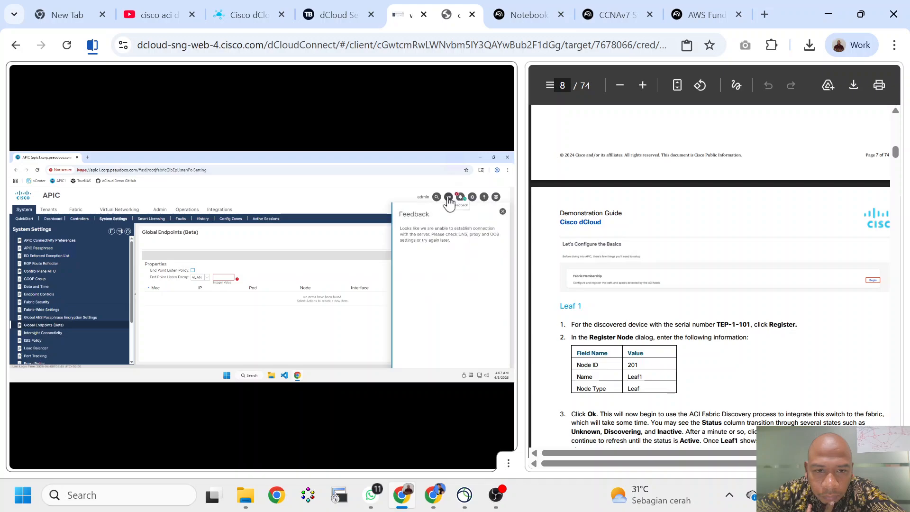
left_click(503, 211)
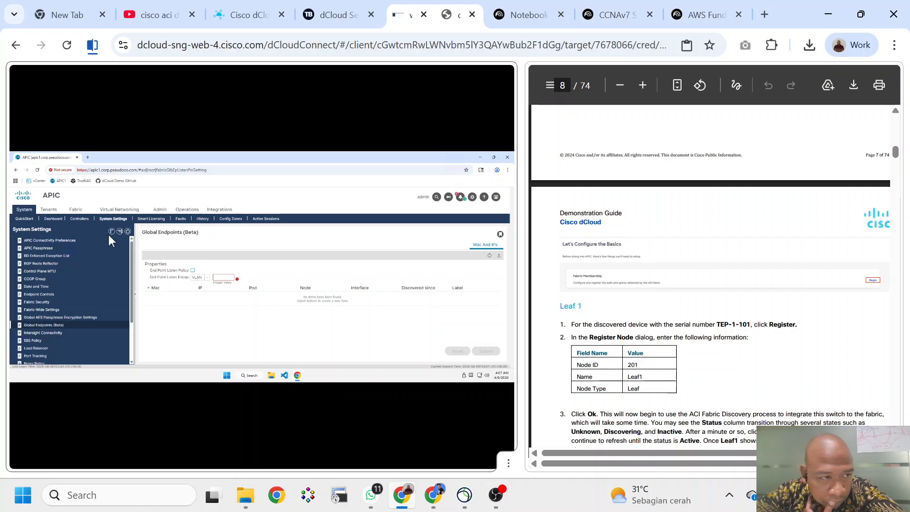
Find the nodes pending registration under Fabric Membership in the Fabric inventory and view the general properties of TEP-1-101.
triple_click(77, 211)
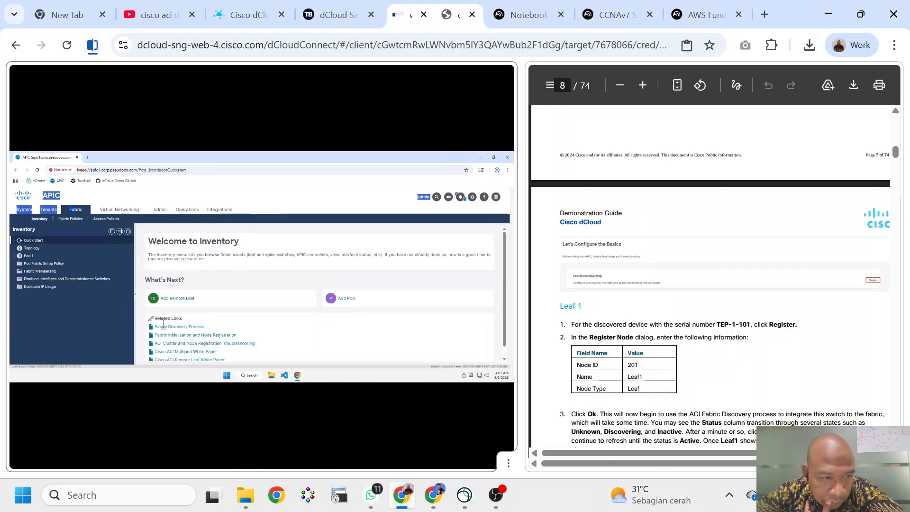
left_click(181, 298)
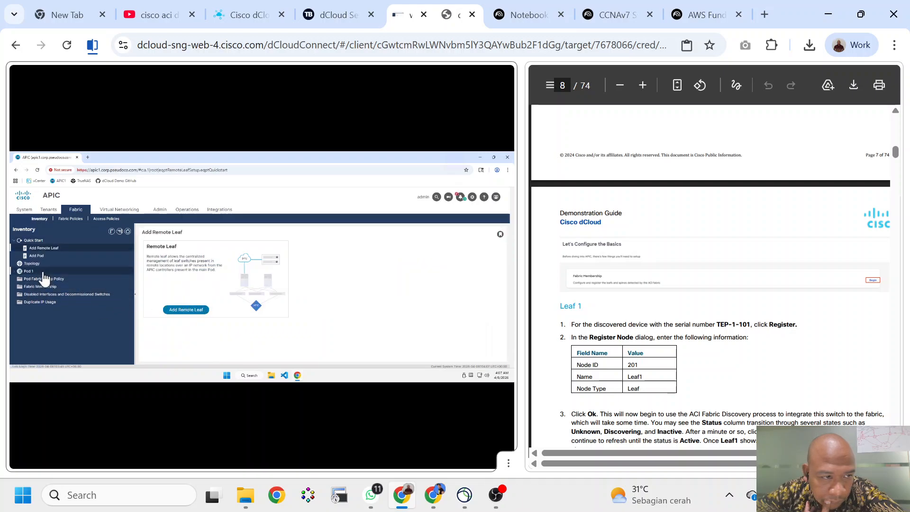
left_click(29, 287)
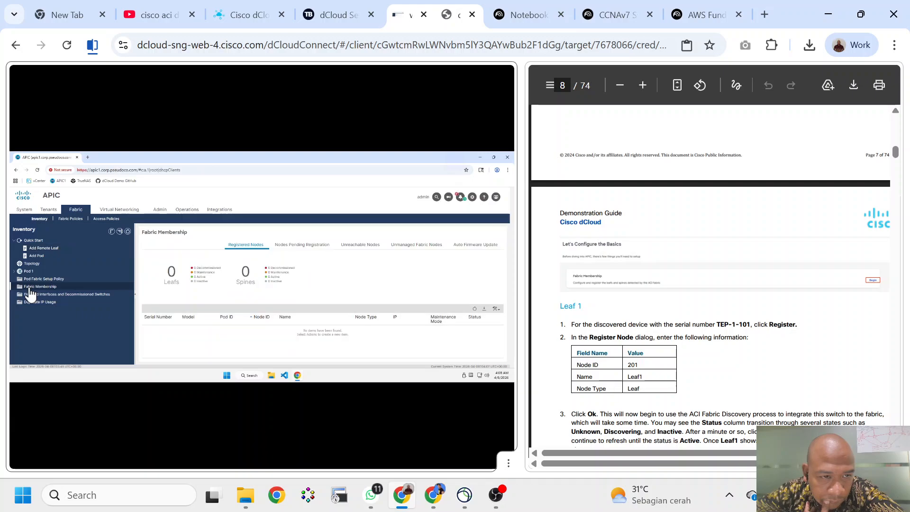
left_click(302, 246)
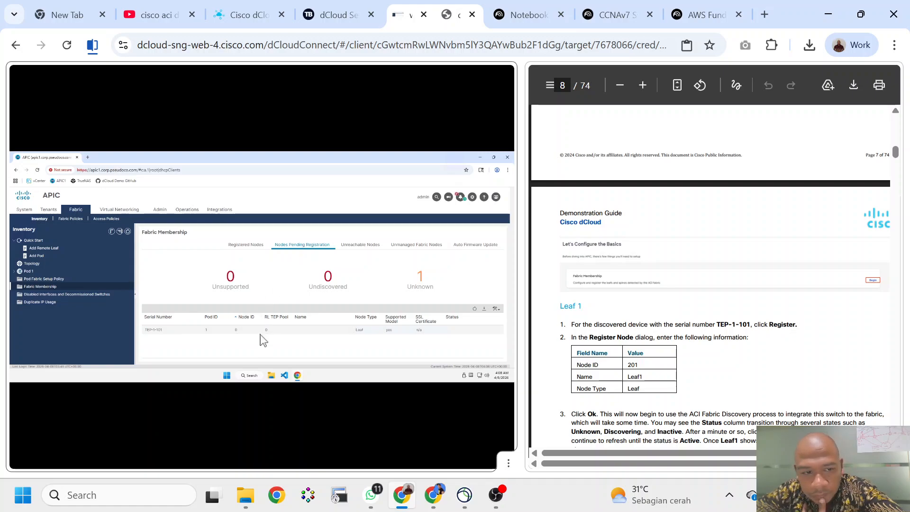
double_click(264, 330)
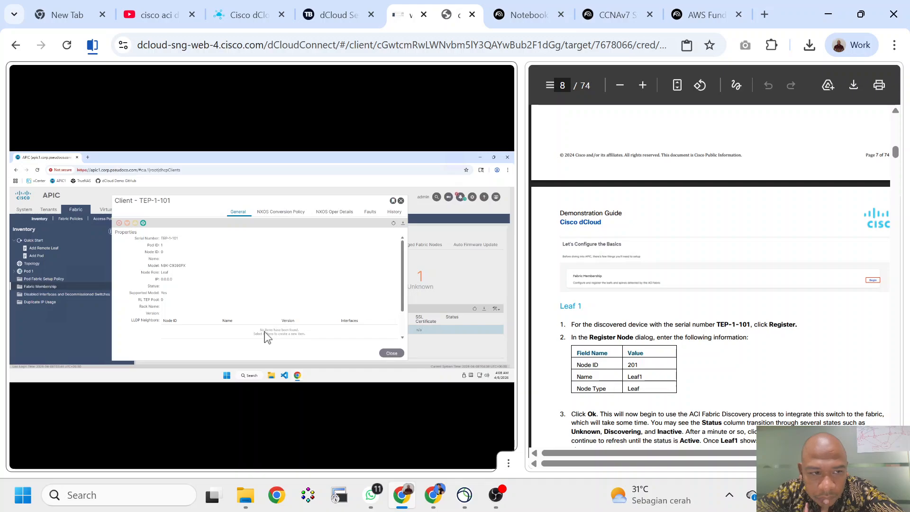
scroll(264, 273, "down", 2)
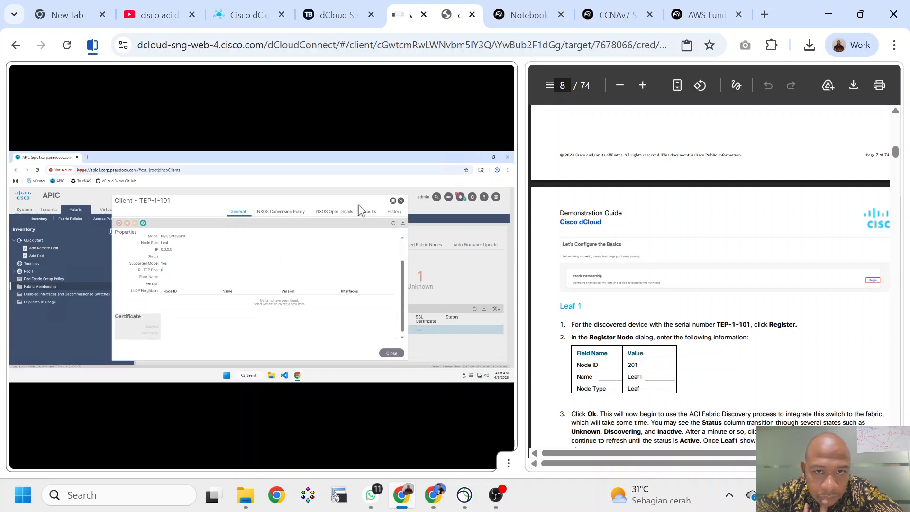
Widen the lab session's side of the split view beside the guide, leaving the guide's zoom level as it was.
left_click(508, 170)
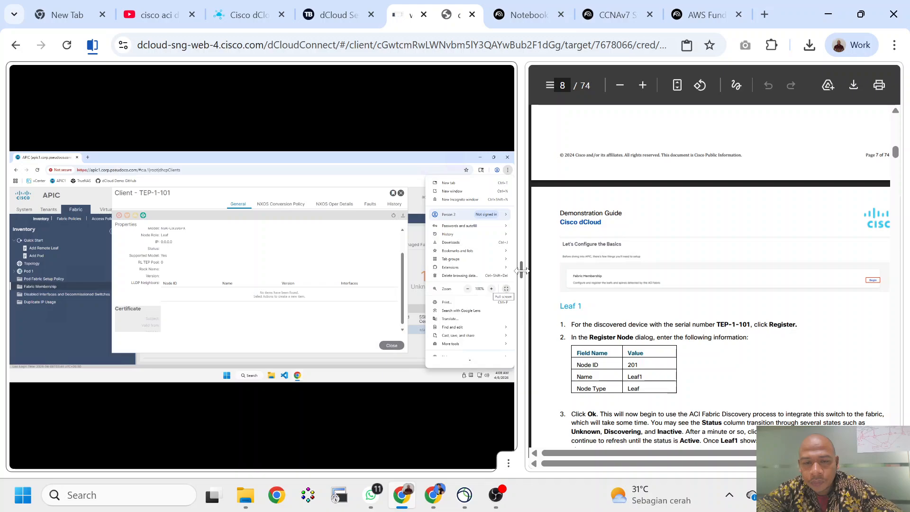
left_click_drag(521, 270, 562, 270)
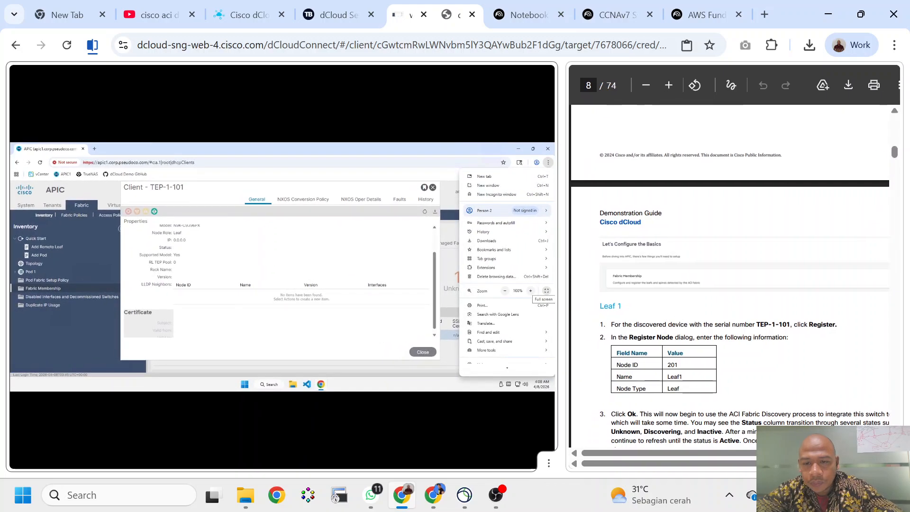
left_click_drag(786, 453, 815, 453)
left_click(646, 86)
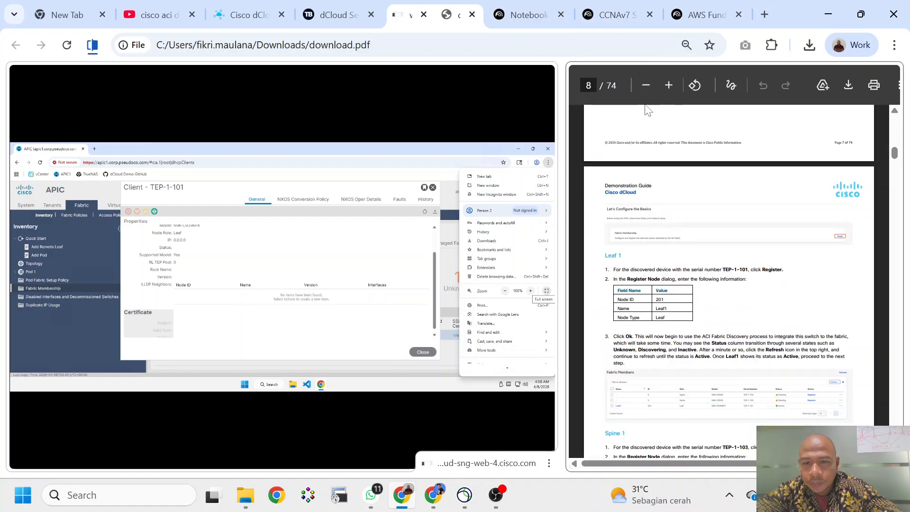
left_click(668, 86)
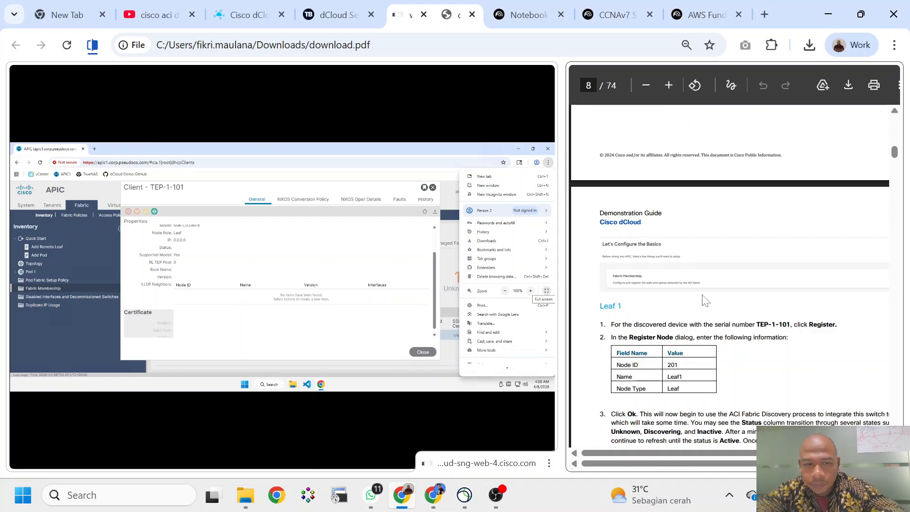
left_click(364, 248)
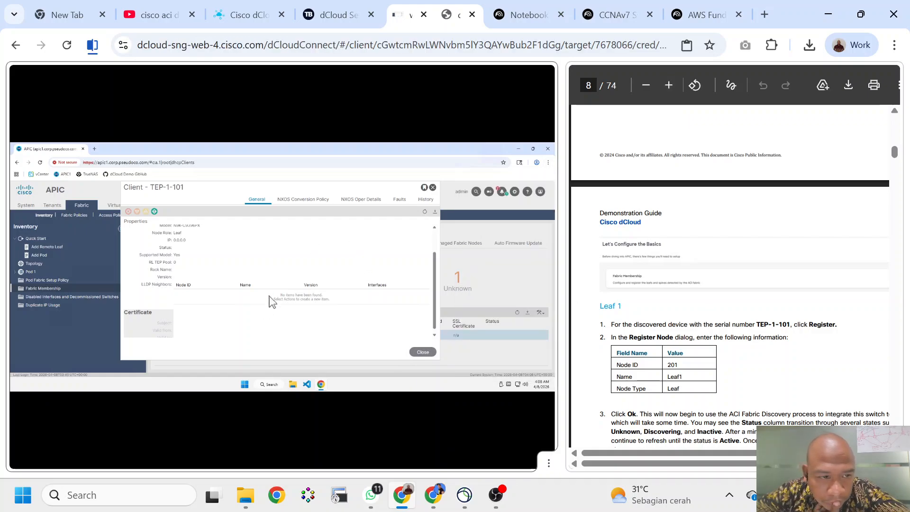
Review the TEP-1-101 client's general properties, NXOS details and unregistered-switch fault, closing the fault and client windows when done.
scroll(230, 248, "up", 2)
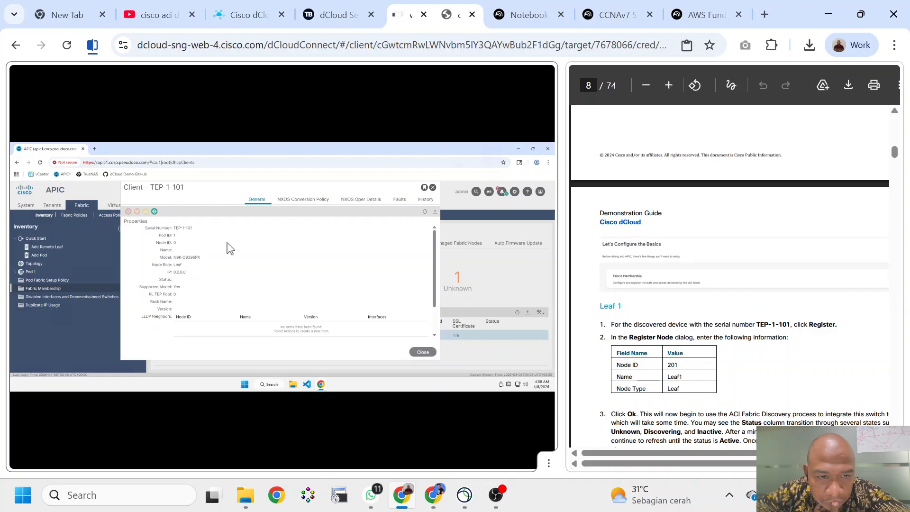
left_click(302, 200)
left_click(359, 206)
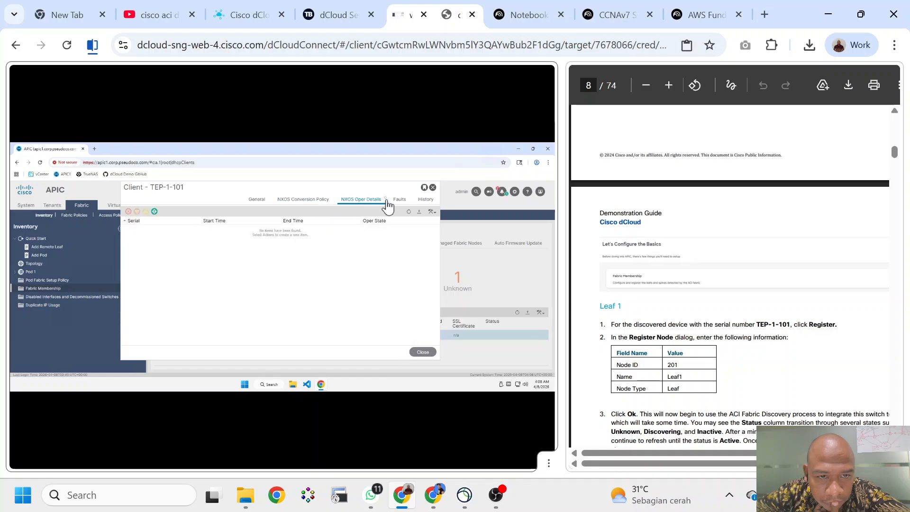
left_click(400, 201)
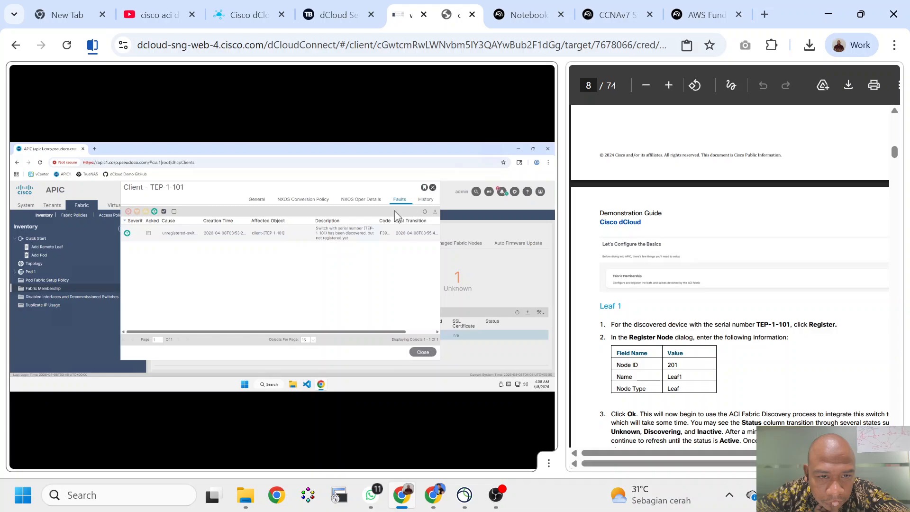
double_click(366, 233)
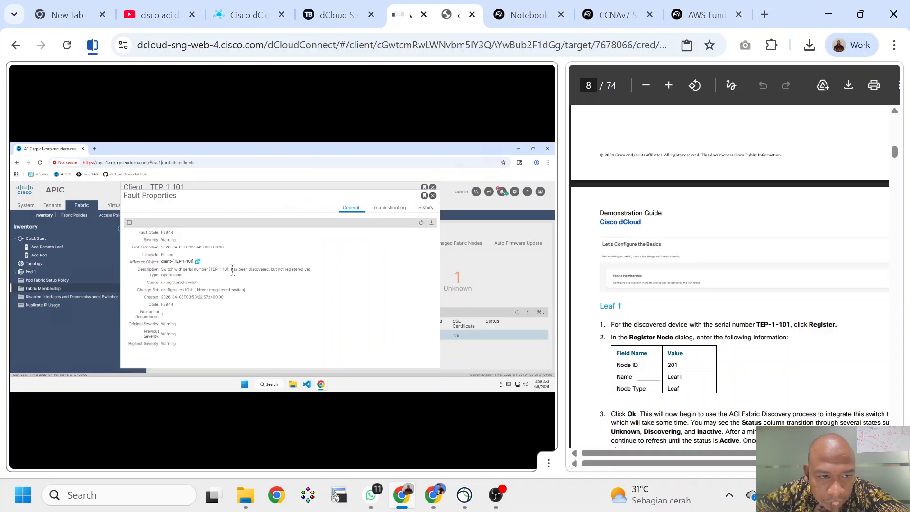
left_click(195, 261)
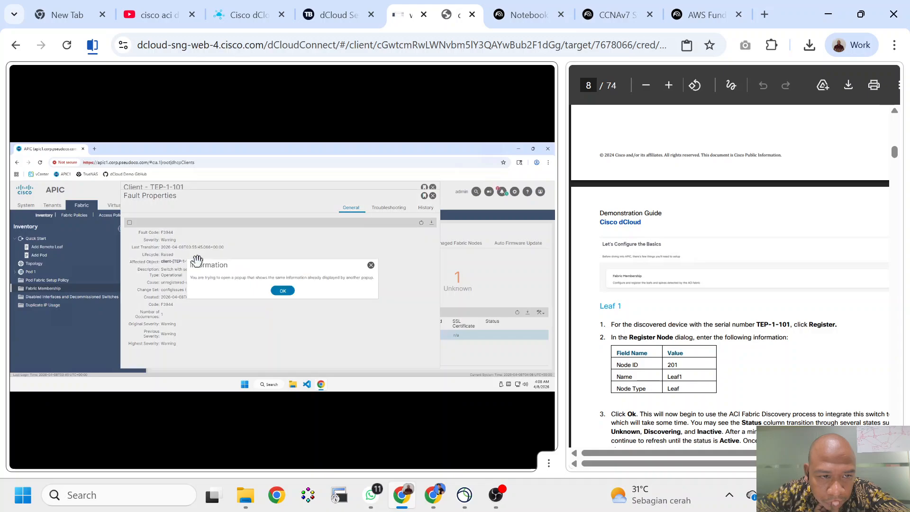
left_click(283, 290)
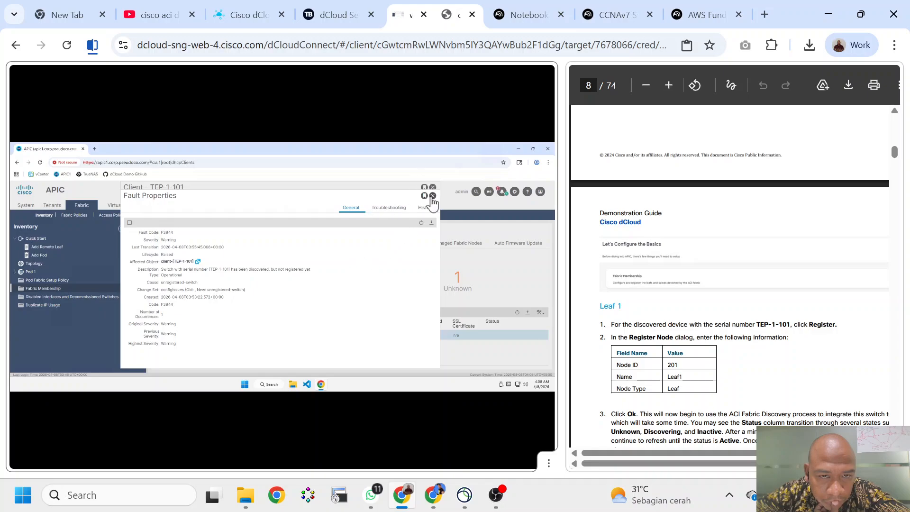
left_click(433, 195)
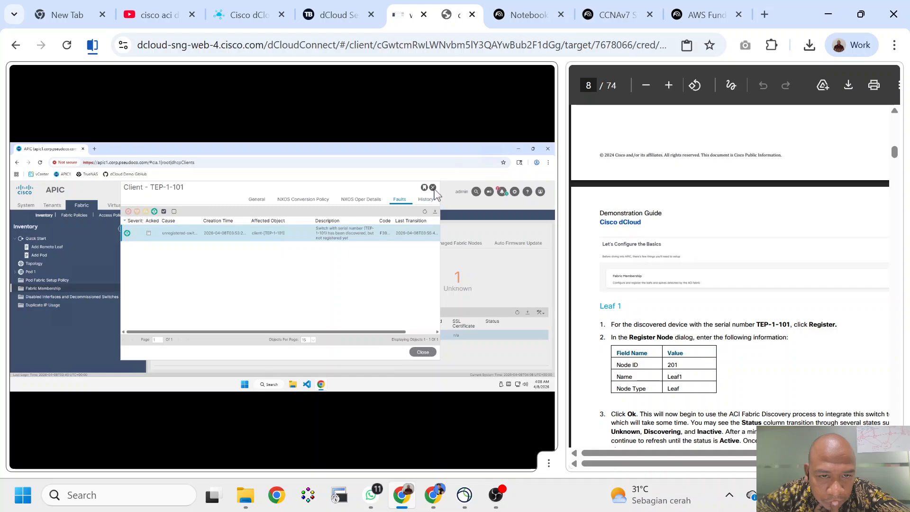
left_click(433, 187)
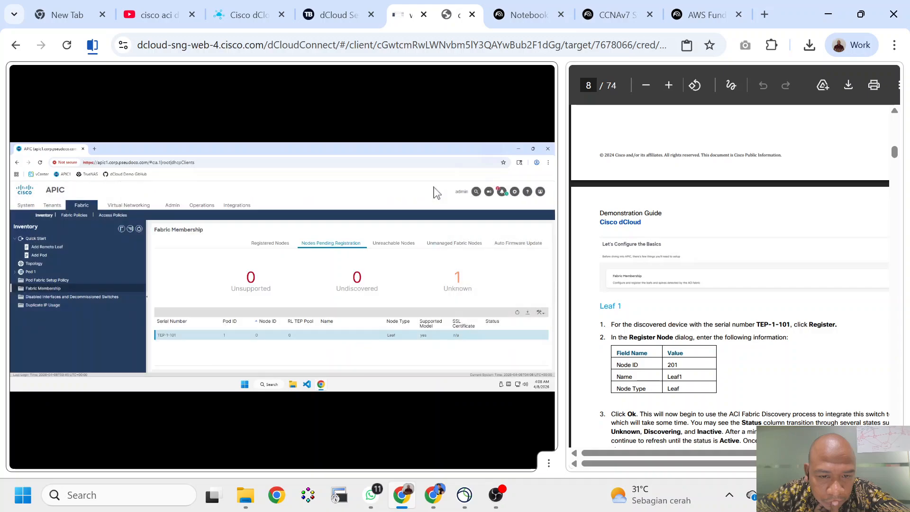
Start registering the pending node TEP-1-101 with node ID 201 and node name Leaf1.
right_click(287, 337)
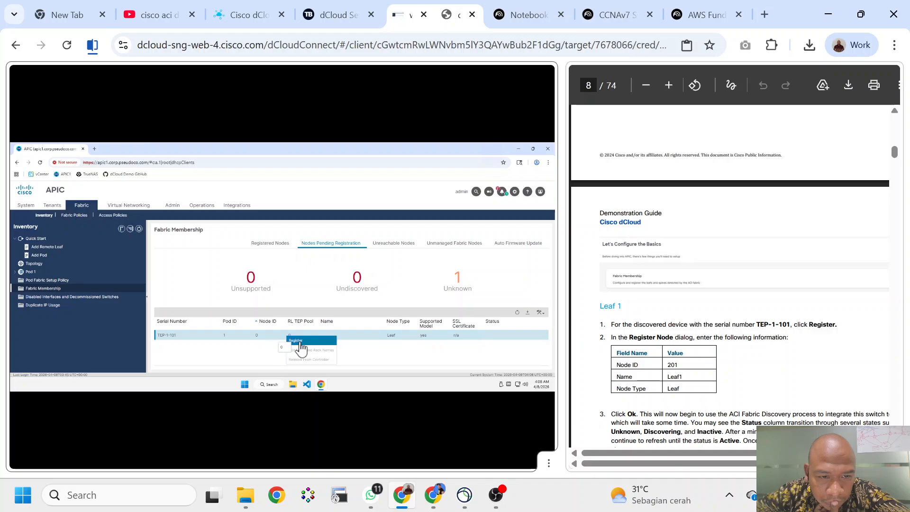
left_click(299, 341)
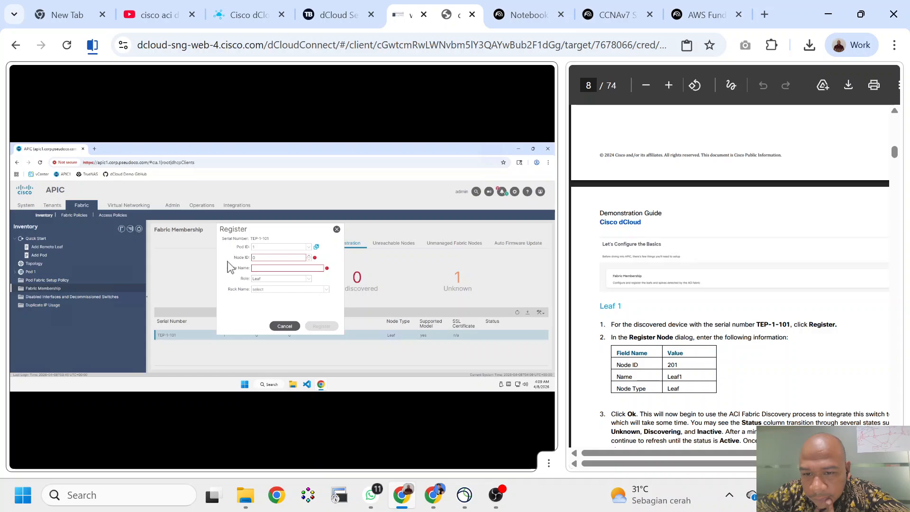
left_click(270, 257)
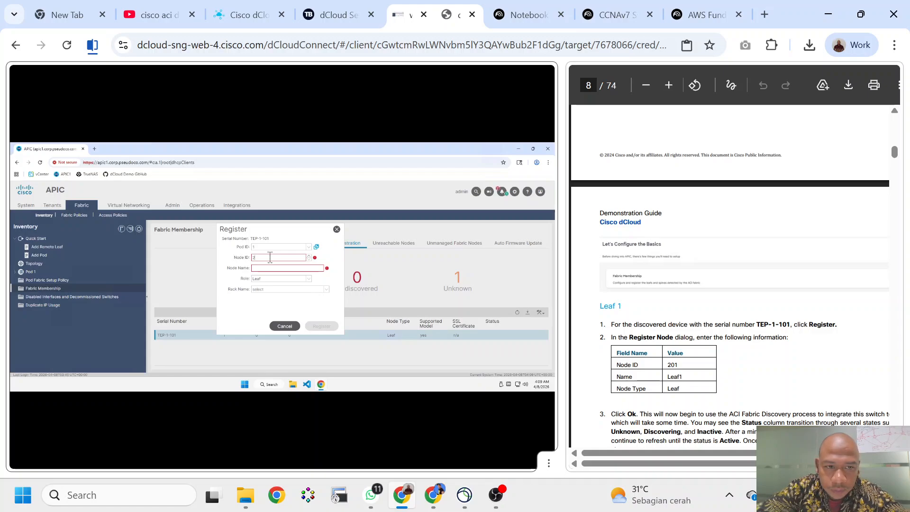
key("Tab")
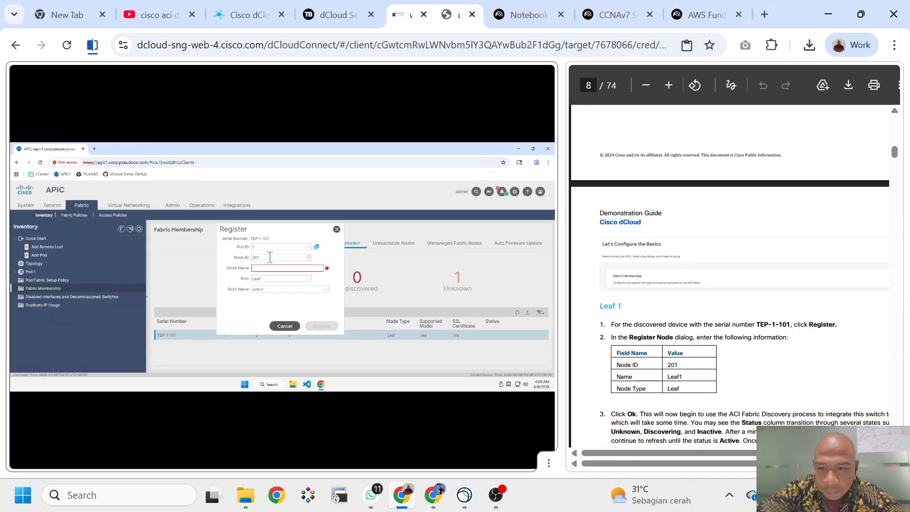
type("Leaf1")
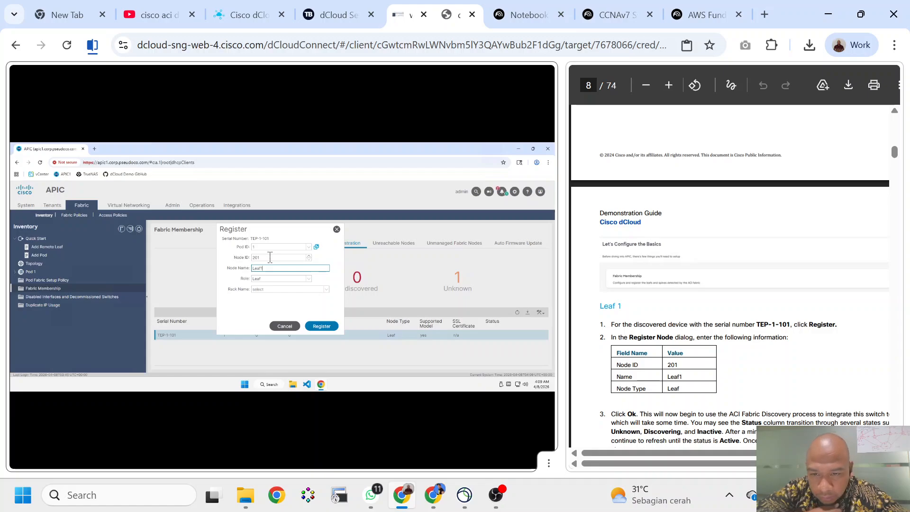
key("Tab")
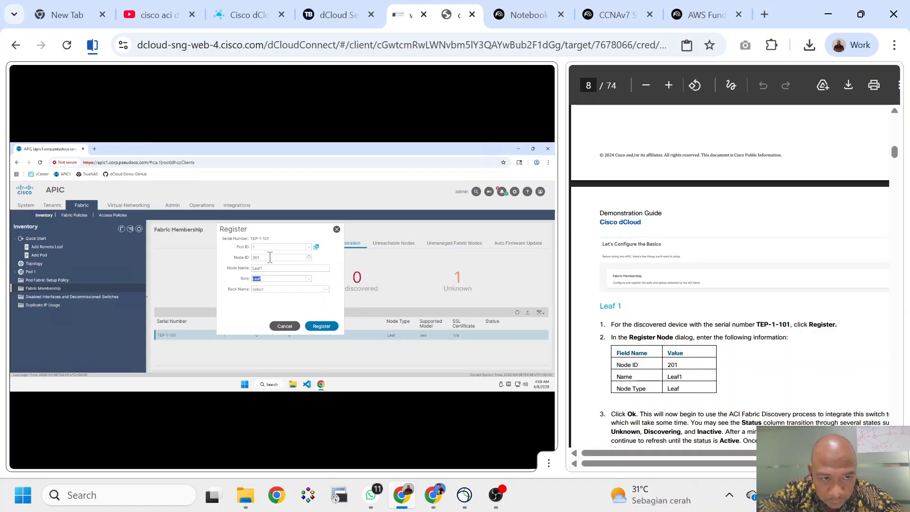
Assign the default rack and the Leaf role to the node, and submit its registration.
left_click(285, 291)
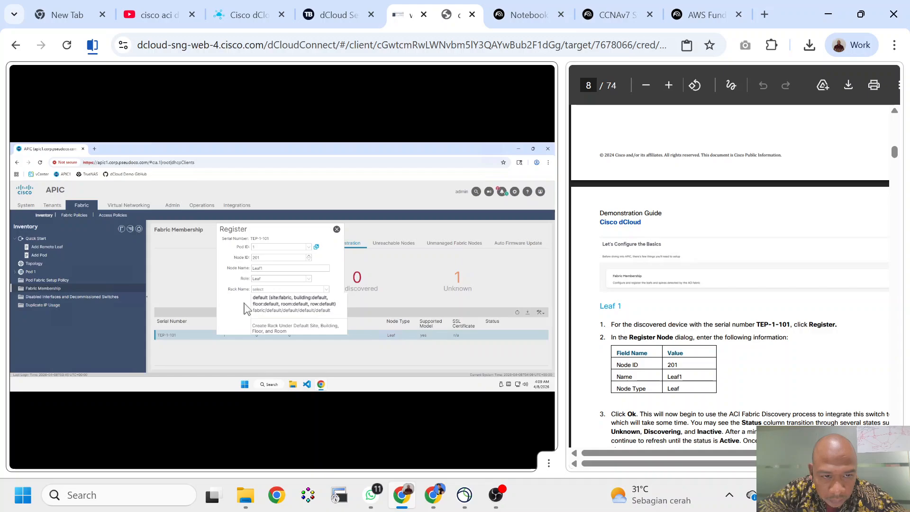
left_click(268, 308)
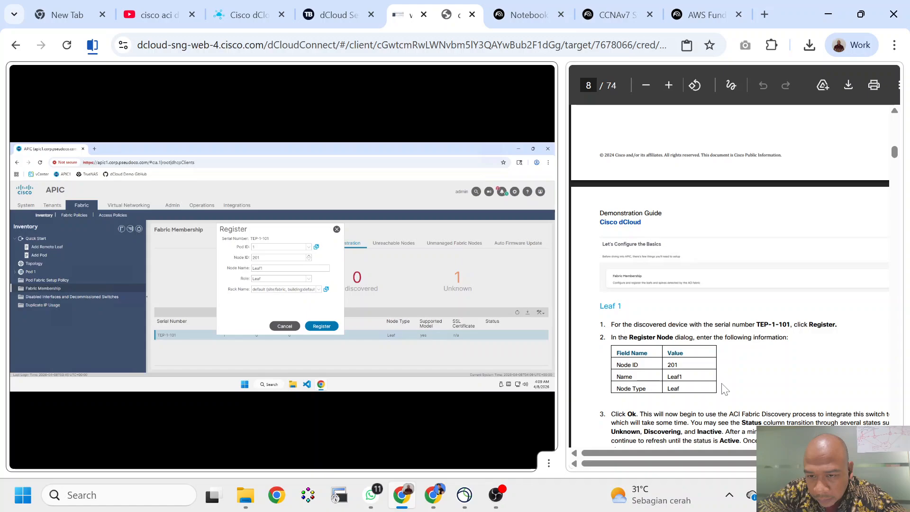
scroll(723, 388, "down", 1)
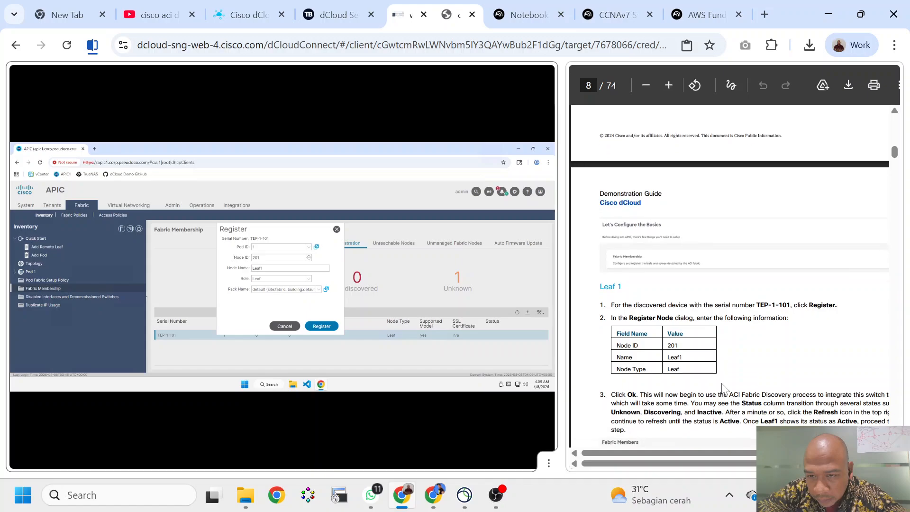
left_click(305, 283)
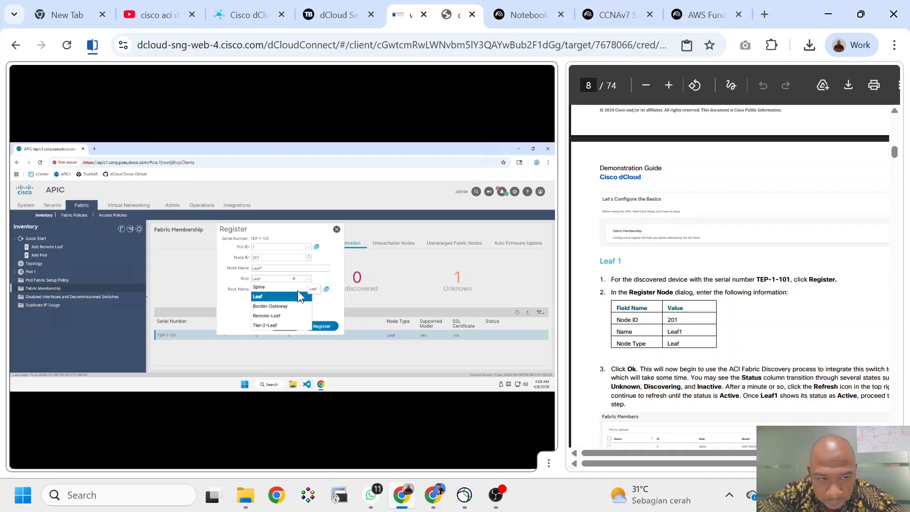
left_click(299, 296)
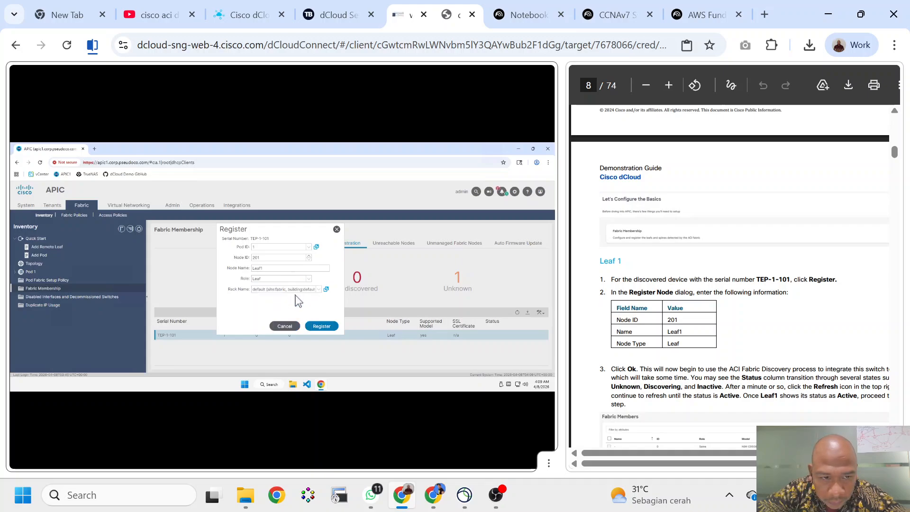
left_click(318, 331)
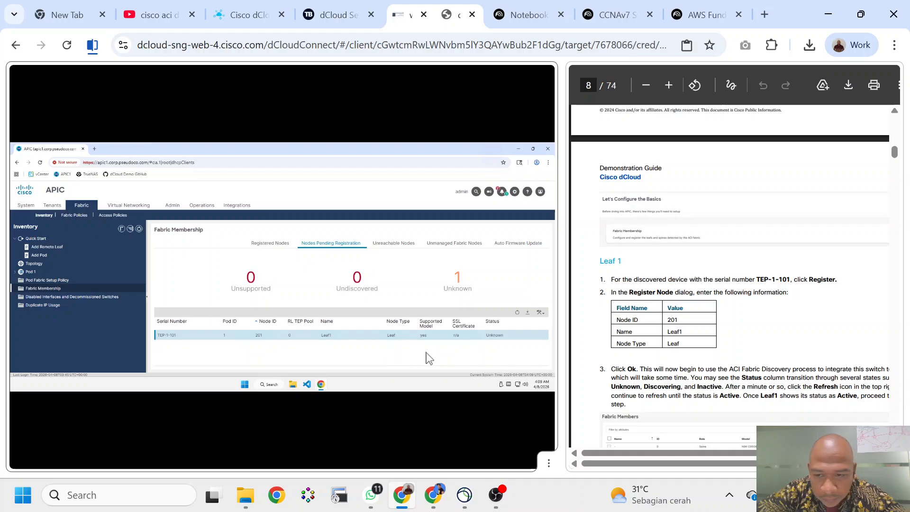
Read the guide's Leaf 1 instructions on the fabric discovery status transitions and refreshing the member list, up to the Spine 1 section.
scroll(730, 275, "down", 1)
scroll(730, 275, "down", 1)
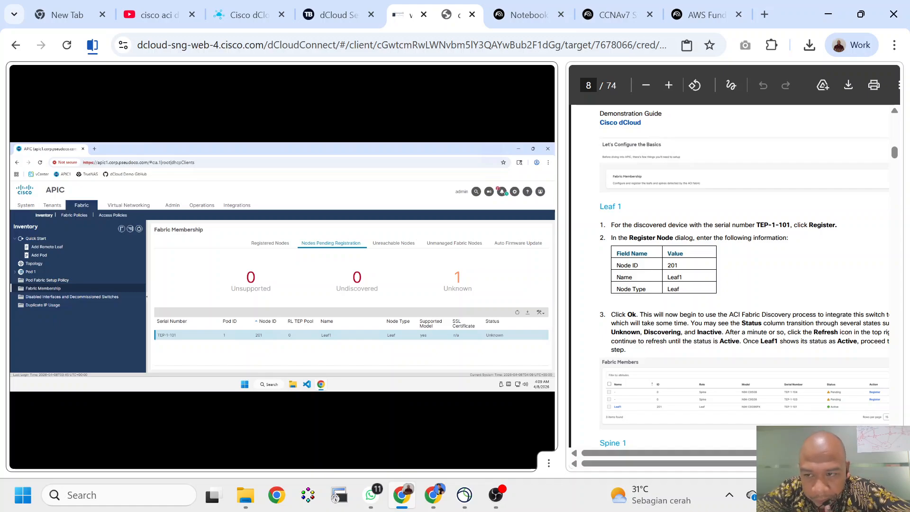
scroll(730, 279, "right", 1)
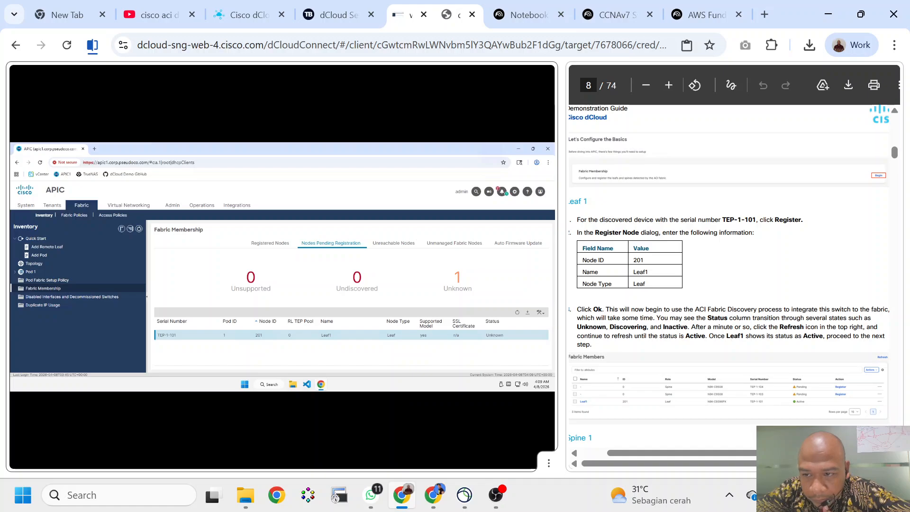
scroll(729, 280, "right", 1)
scroll(729, 279, "left", 1)
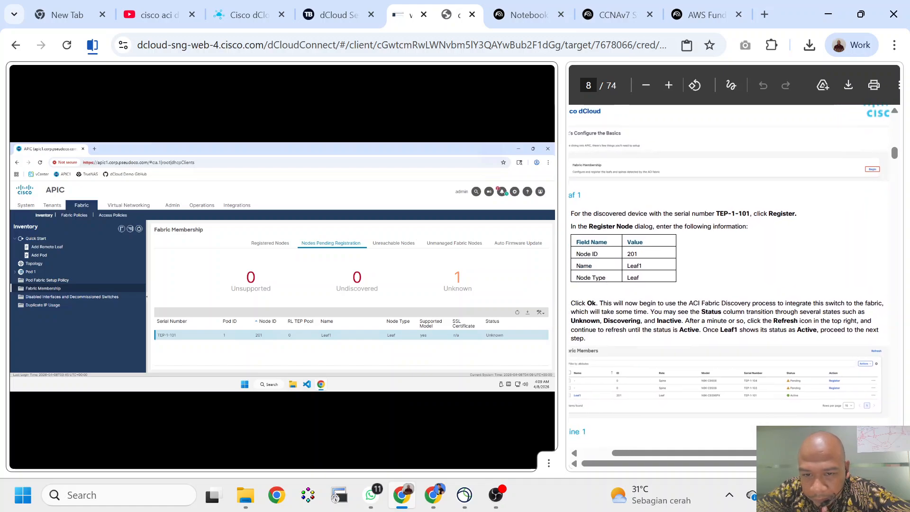
scroll(730, 280, "down", 1)
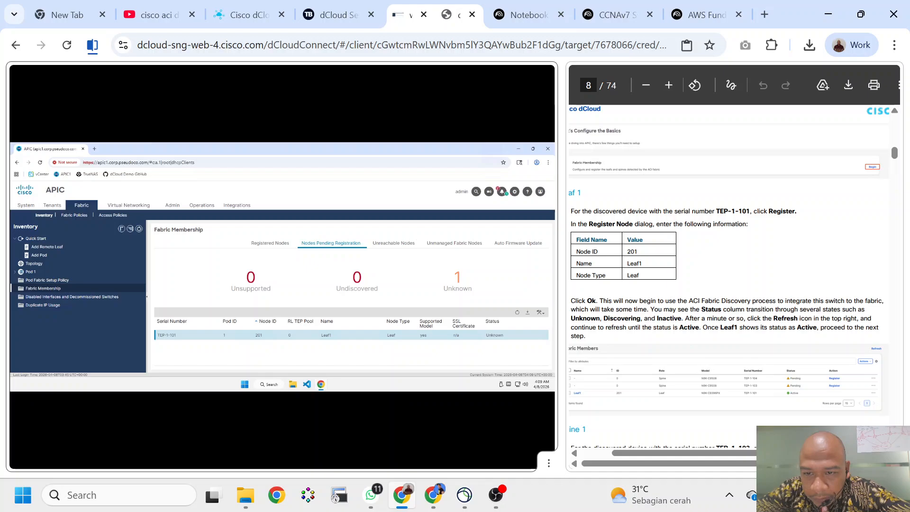
Refresh the nodes pending registration to check Leaf1's discovery status against the guide's Leaf 1 instructions.
scroll(730, 279, "down", 1)
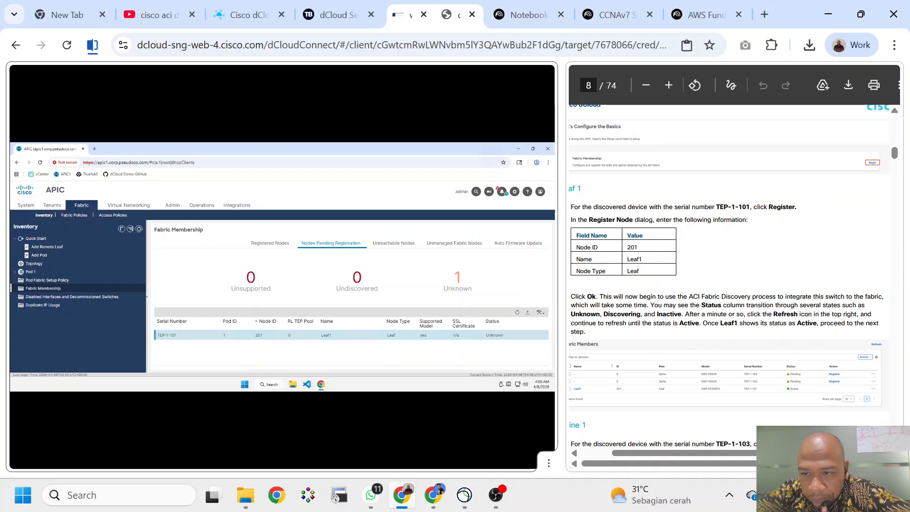
left_click(517, 313)
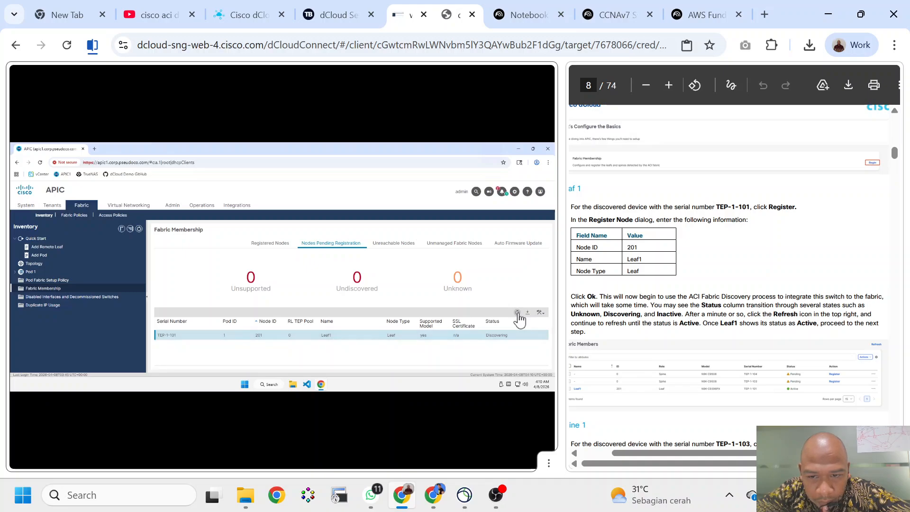
scroll(707, 376, "down", 1)
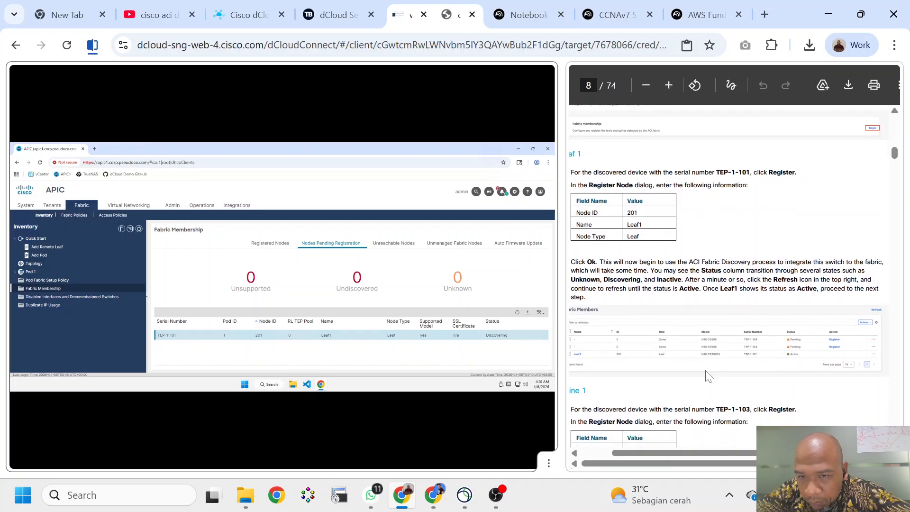
scroll(707, 376, "down", 1)
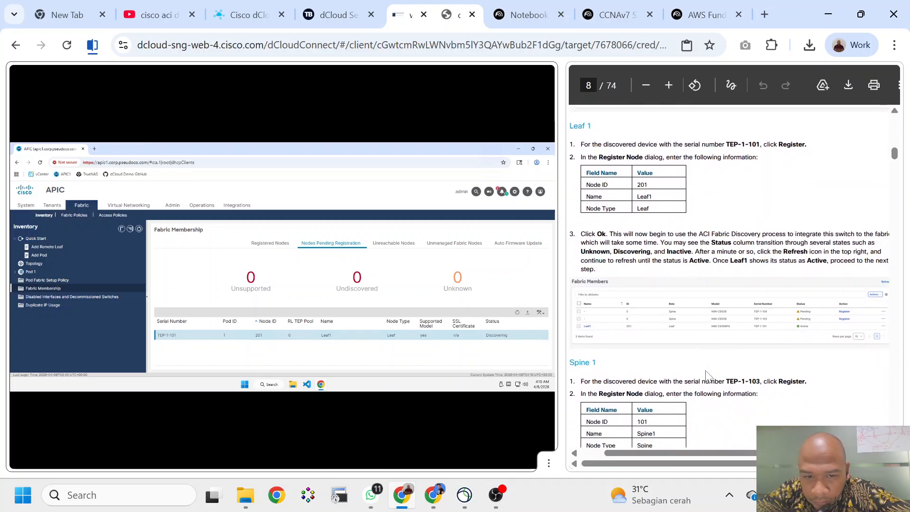
scroll(707, 376, "right", 1)
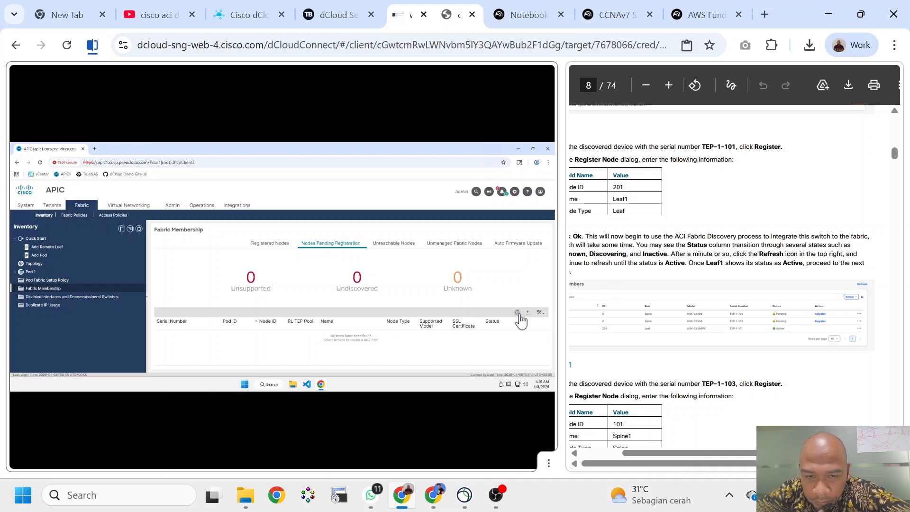
Show the registered nodes, refresh the list, and compare Leaf1's status with the statuses described in the guide's Leaf 1 section.
left_click(269, 243)
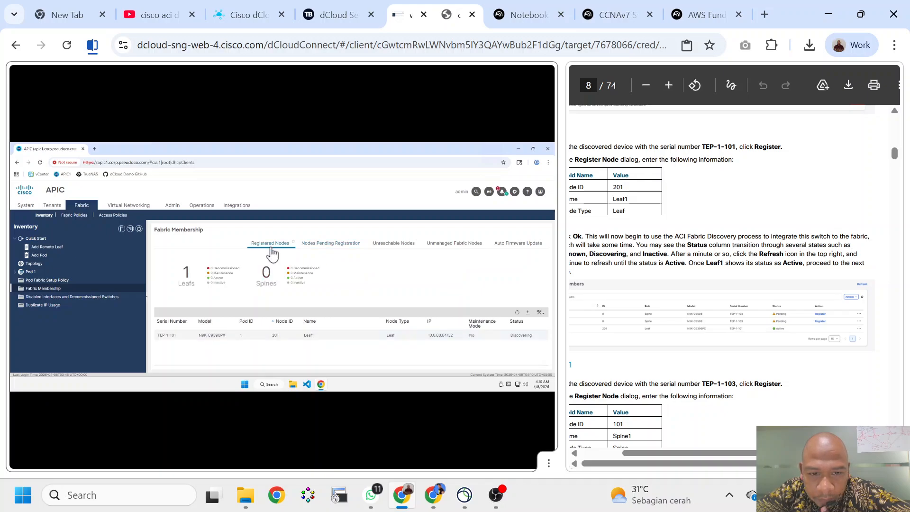
left_click(517, 313)
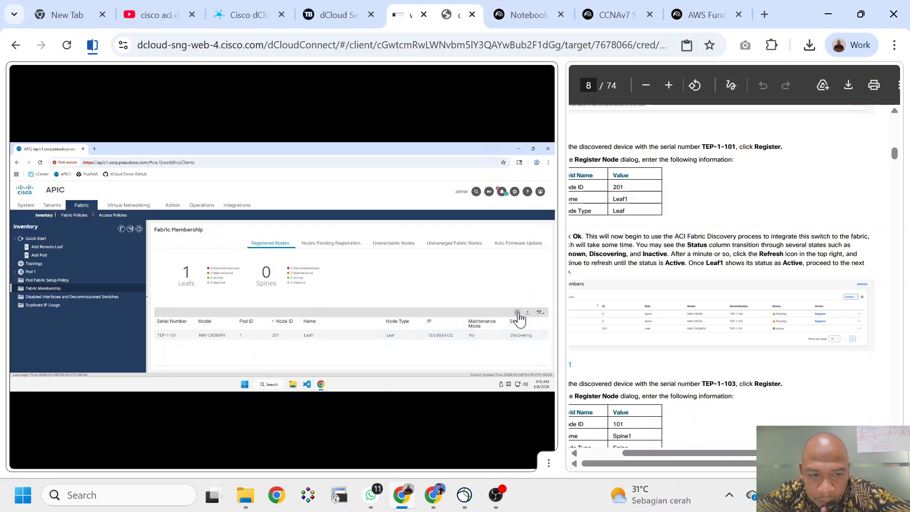
left_click(517, 313)
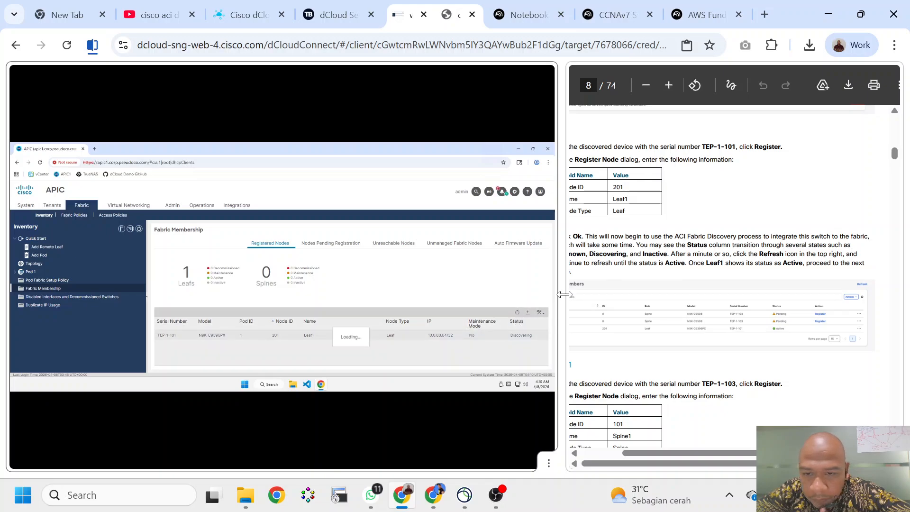
scroll(690, 294, "left", 2)
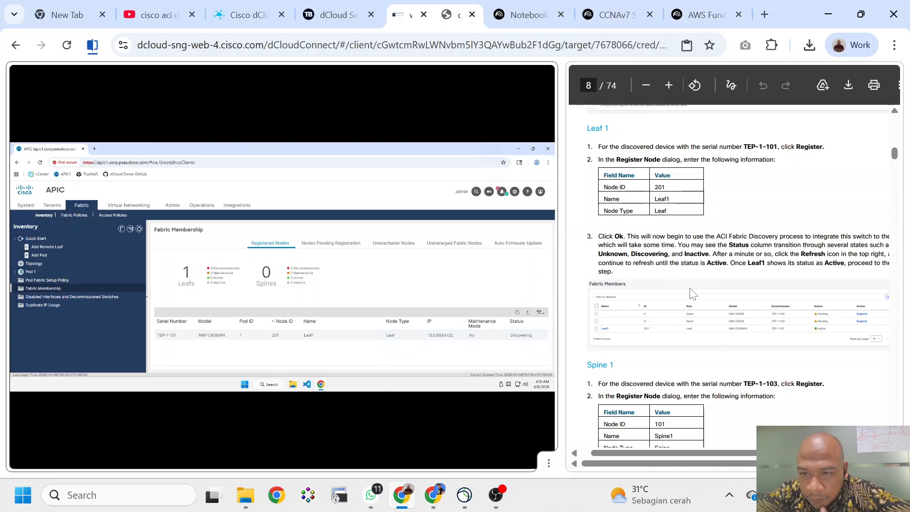
scroll(647, 286, "right", 1)
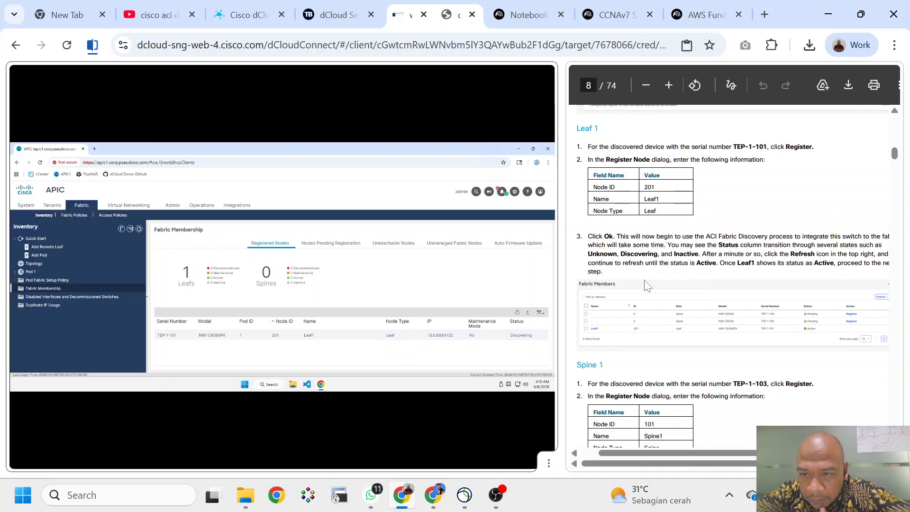
scroll(647, 286, "right", 1)
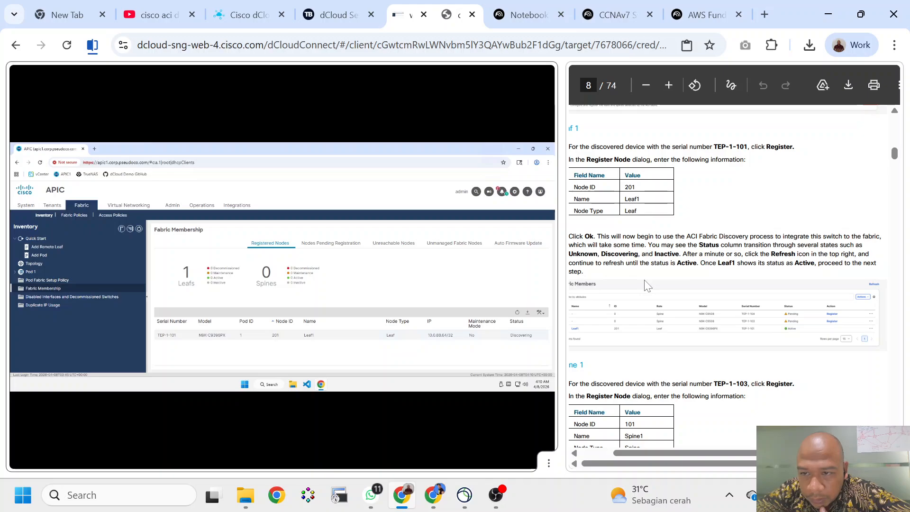
scroll(647, 286, "left", 1)
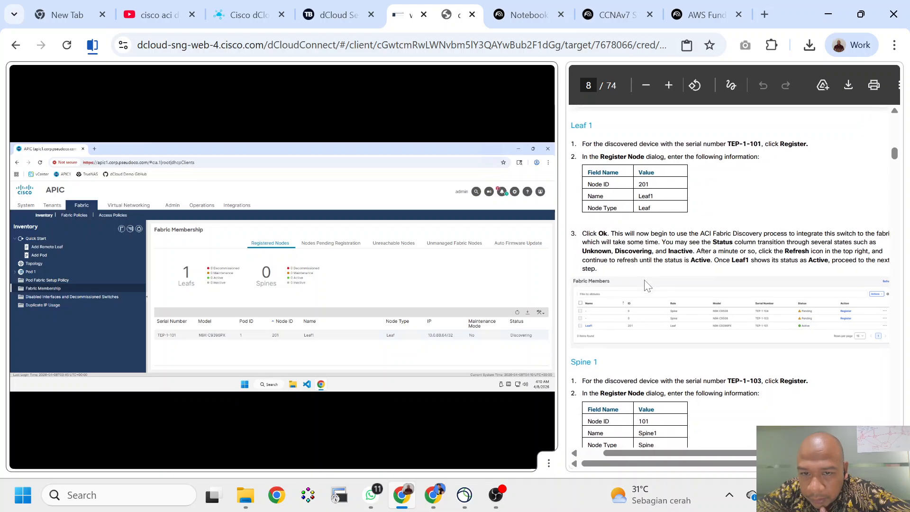
scroll(646, 286, "down", 1)
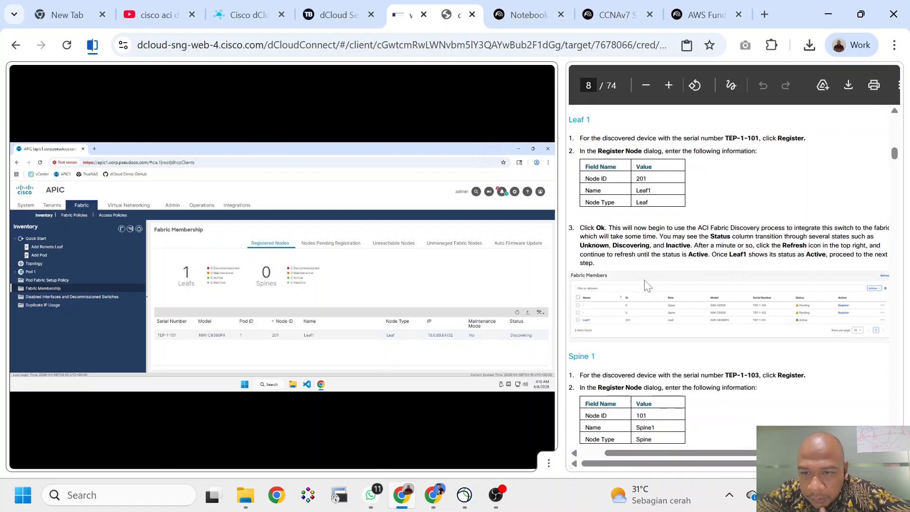
scroll(647, 286, "right", 1)
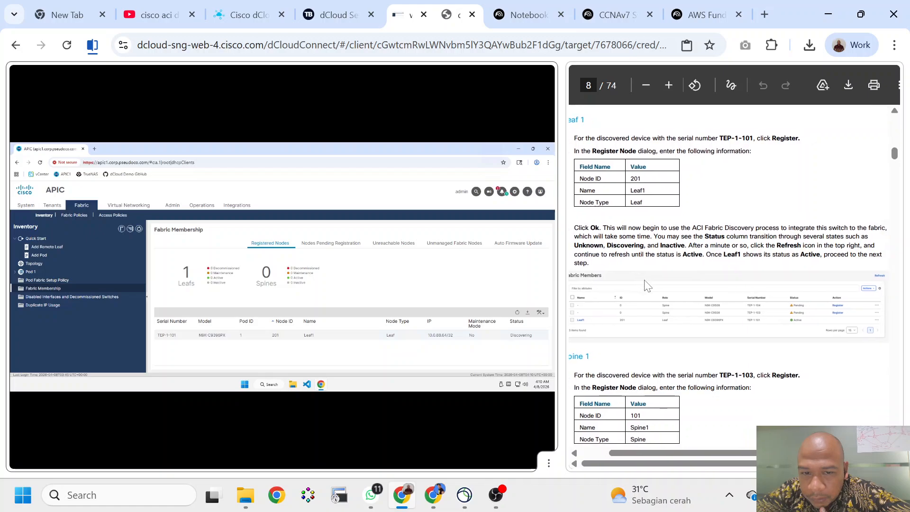
Refresh the registered nodes list repeatedly to check whether Leaf1 has become Active.
left_click(516, 313)
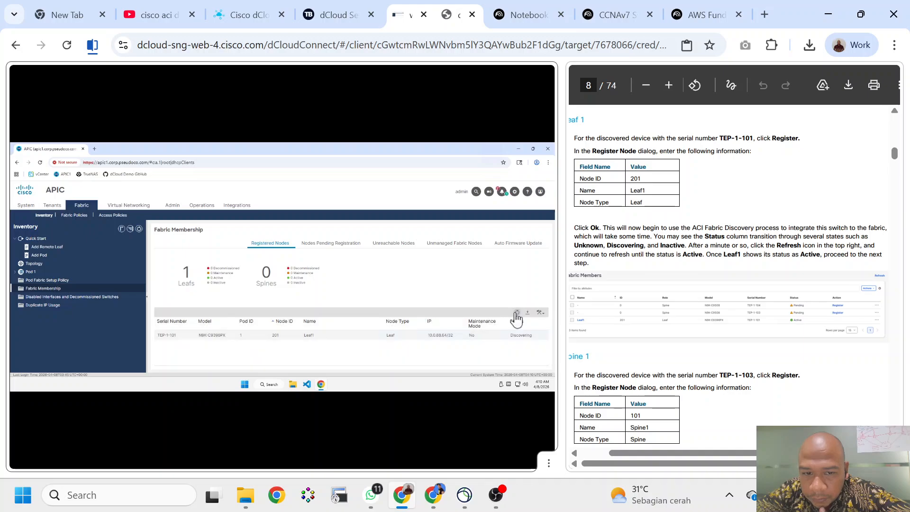
left_click(517, 313)
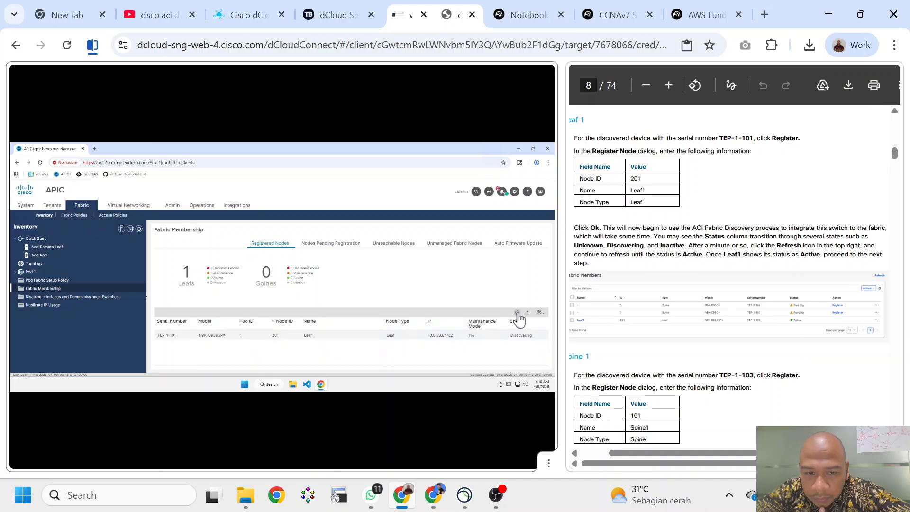
left_click(517, 313)
left_click(517, 313)
left_click(518, 313)
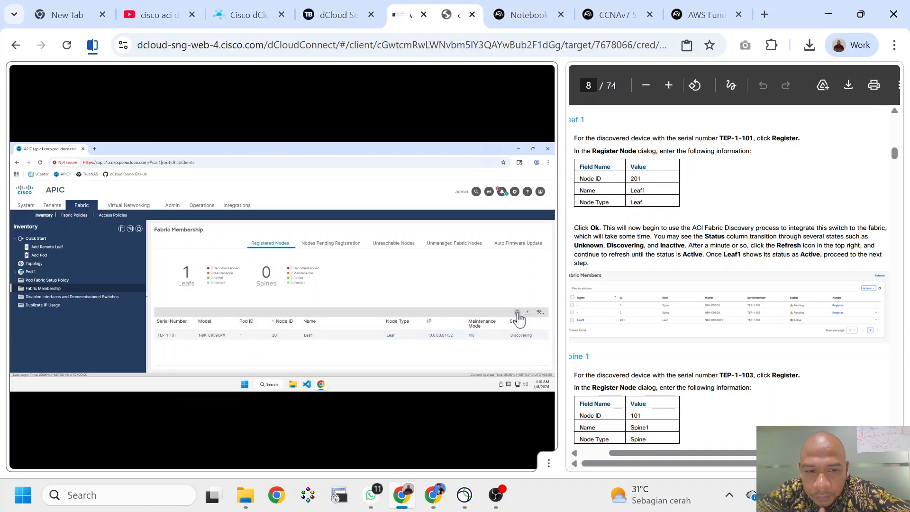
left_click(517, 313)
left_click(518, 313)
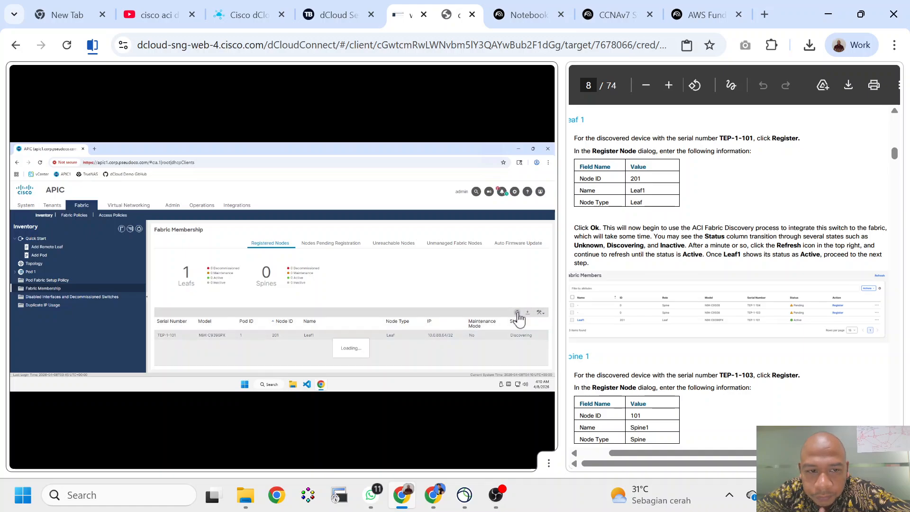
Check the pending and registered nodes against the guide's Spine 1 section, and review the TEP-1-103 client's general properties.
left_click(320, 244)
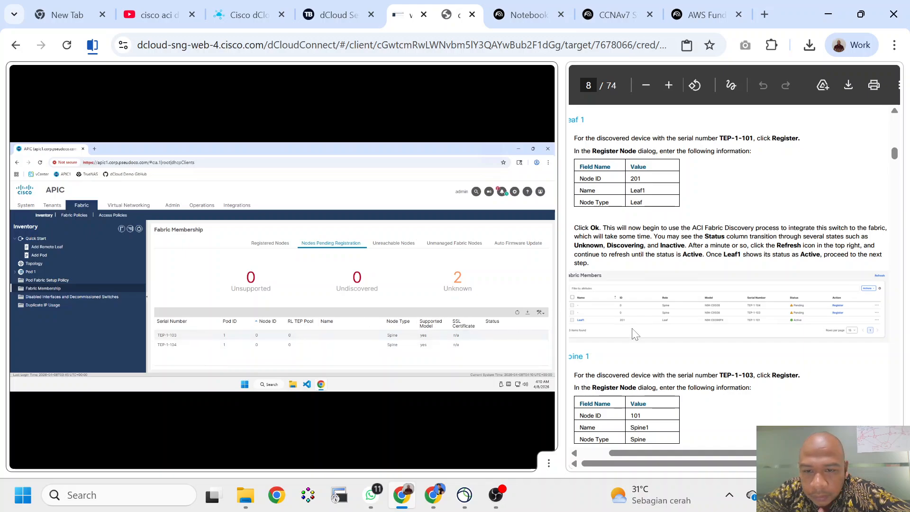
scroll(635, 334, "down", 3)
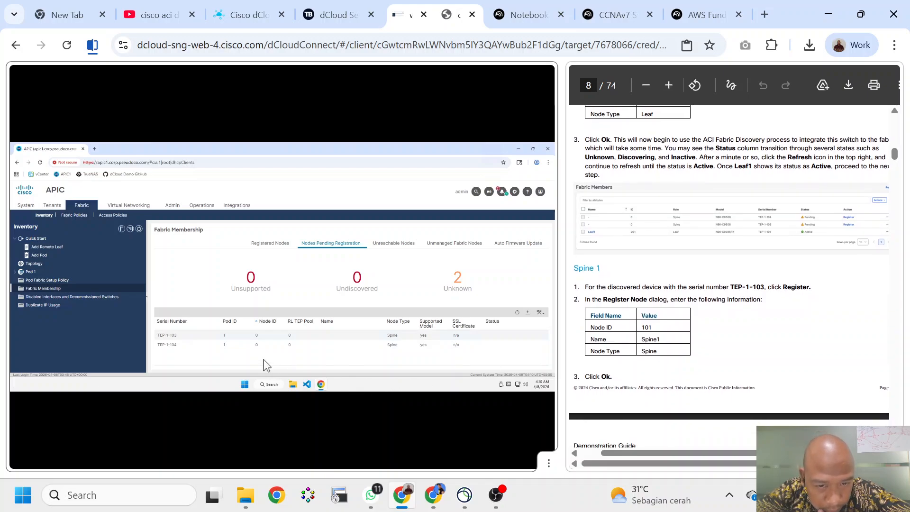
left_click(261, 246)
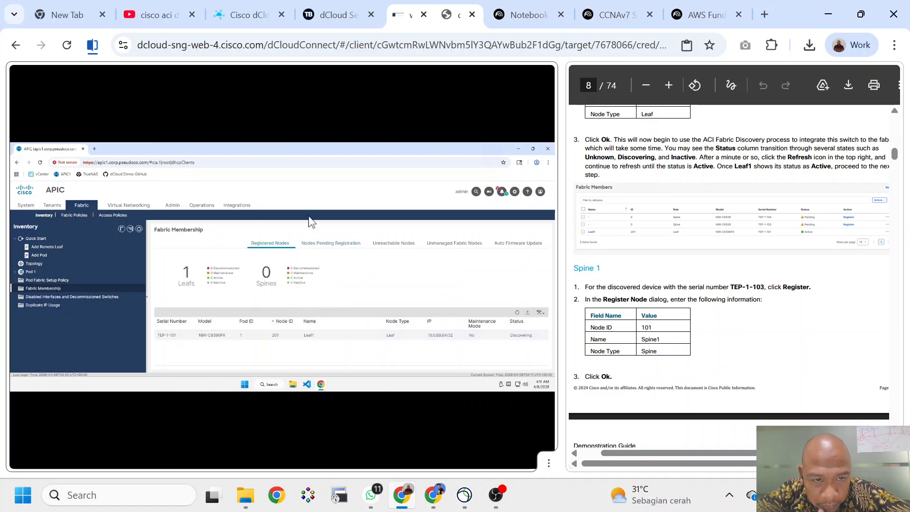
left_click(324, 246)
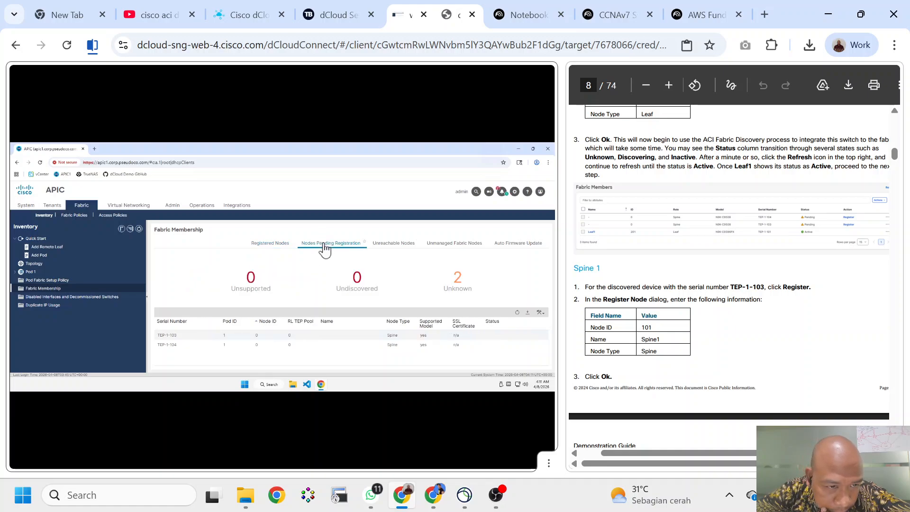
double_click(373, 339)
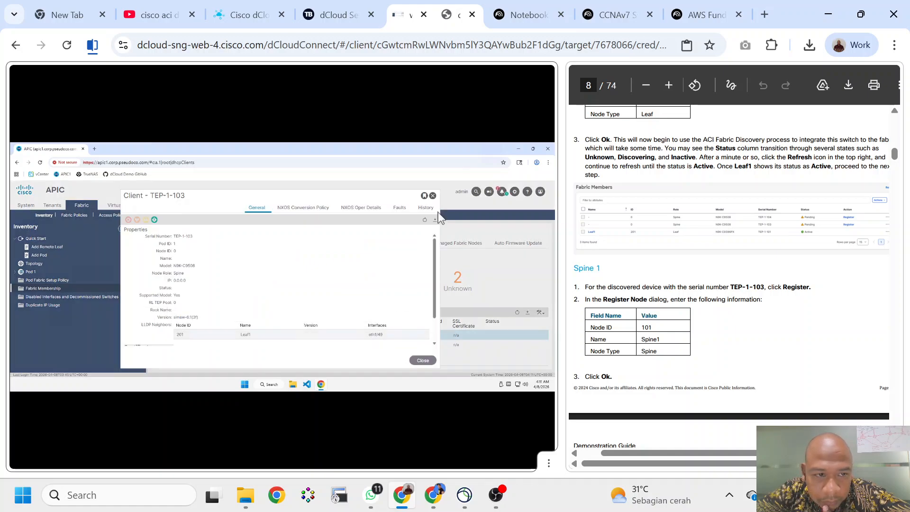
left_click(433, 196)
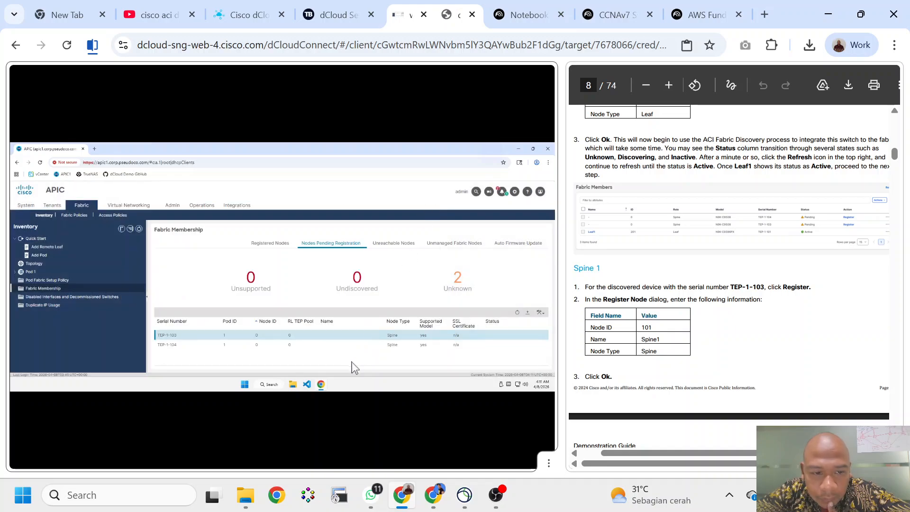
Register the pending spine TEP-1-103 with node ID 101, node name Spine1 and the default rack.
right_click(352, 338)
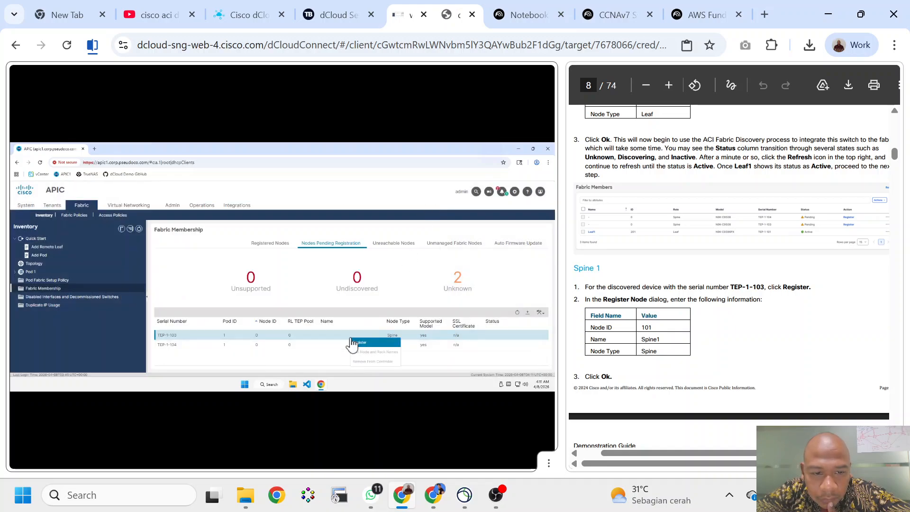
left_click(374, 345)
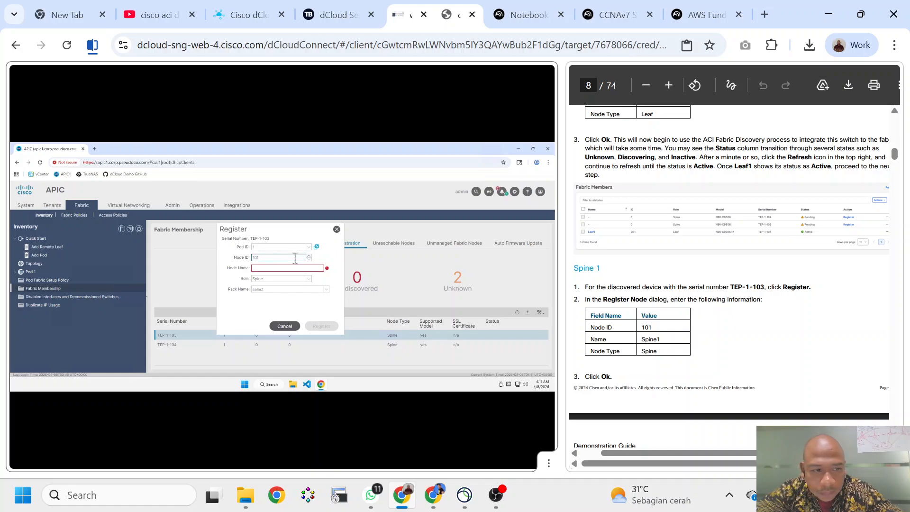
key("Tab")
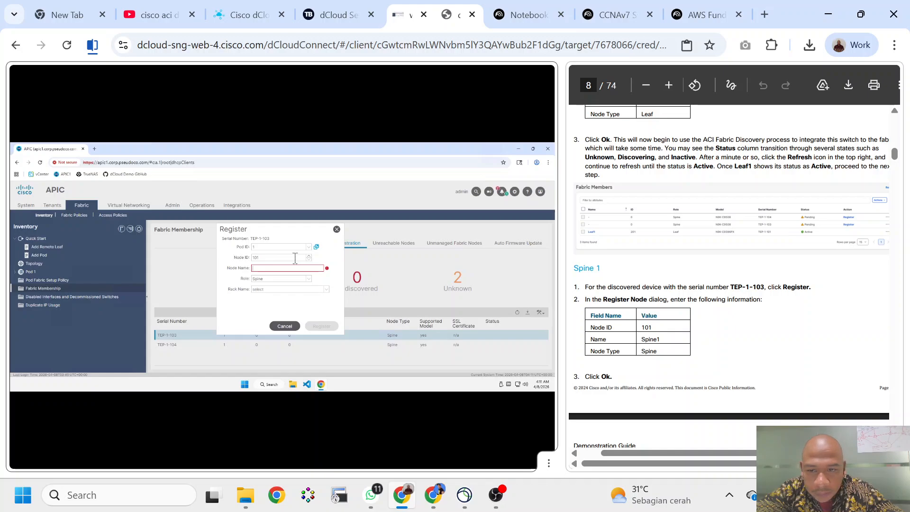
type("Spine1")
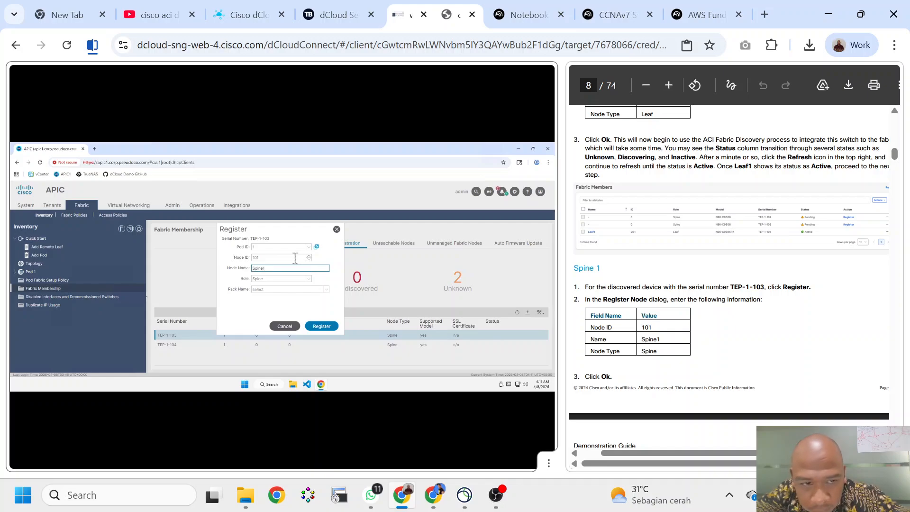
key("Tab")
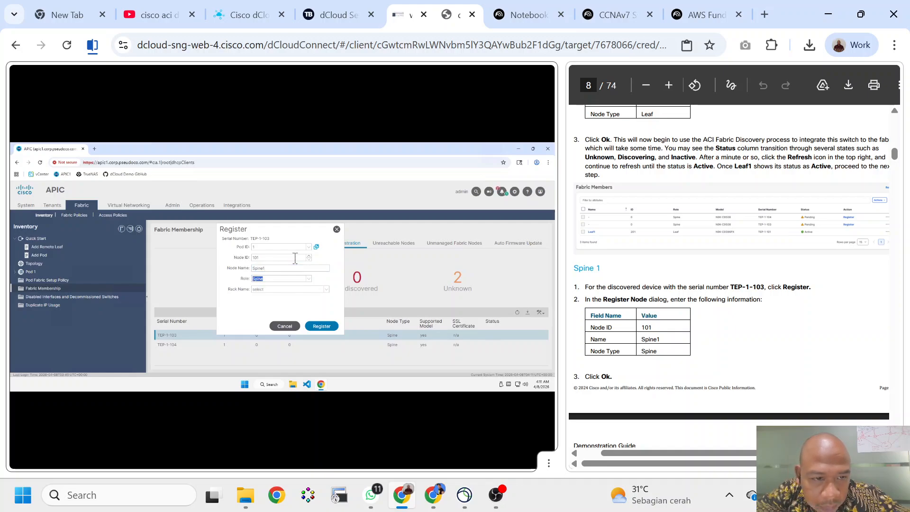
left_click(305, 290)
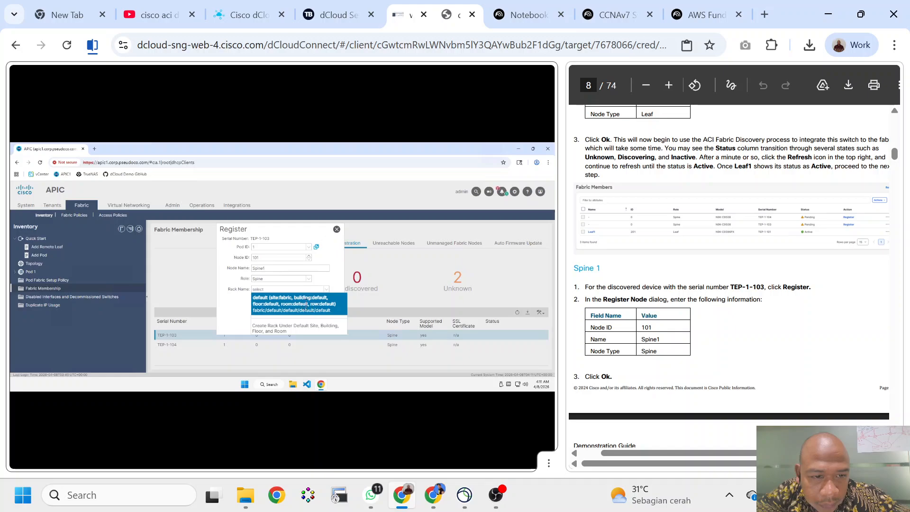
left_click(306, 304)
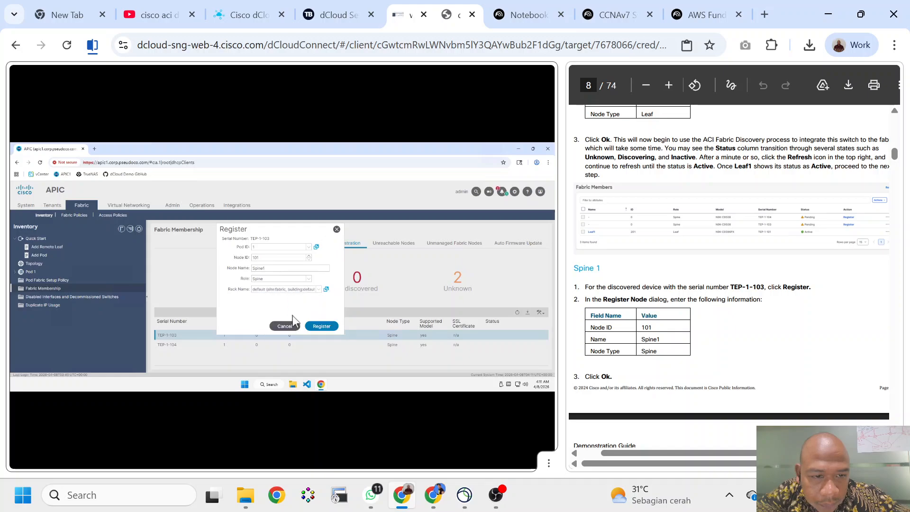
left_click(322, 326)
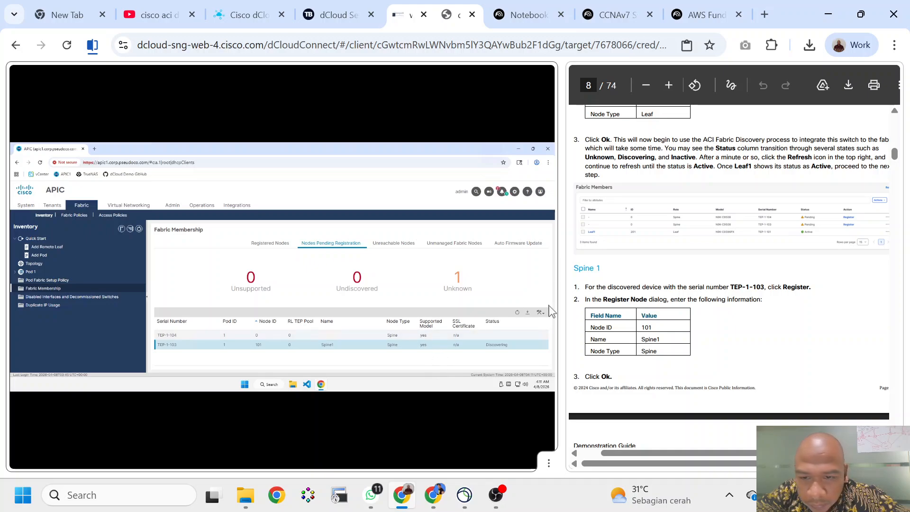
Read the guide's Spine 2 registration values and refresh the list of nodes pending registration.
scroll(660, 332, "down", 3)
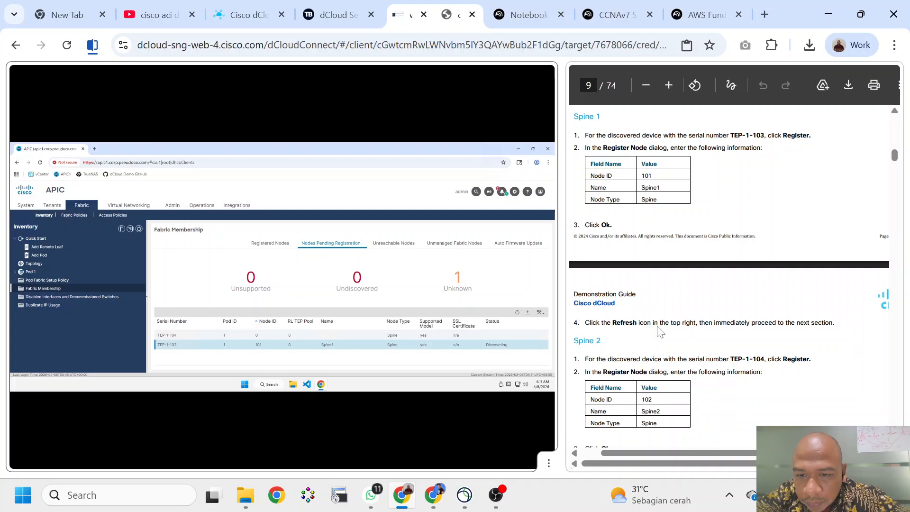
scroll(660, 331, "down", 1)
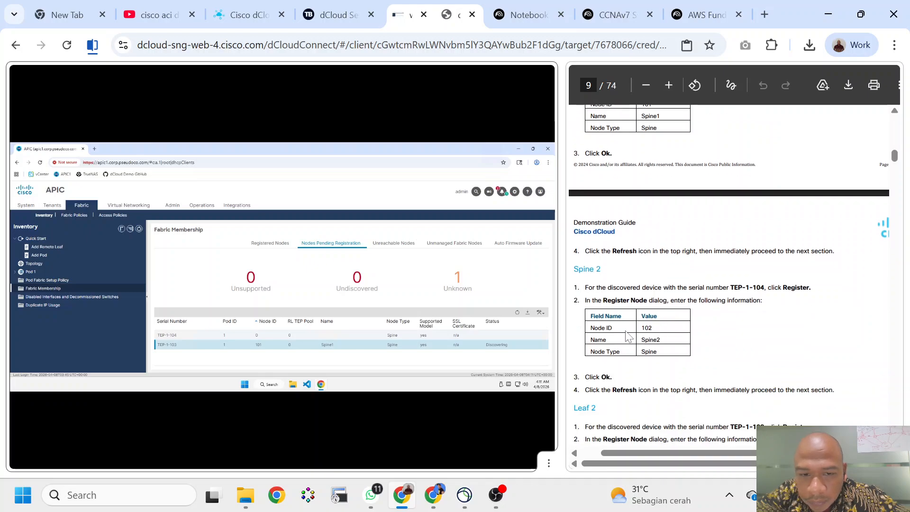
left_click(517, 313)
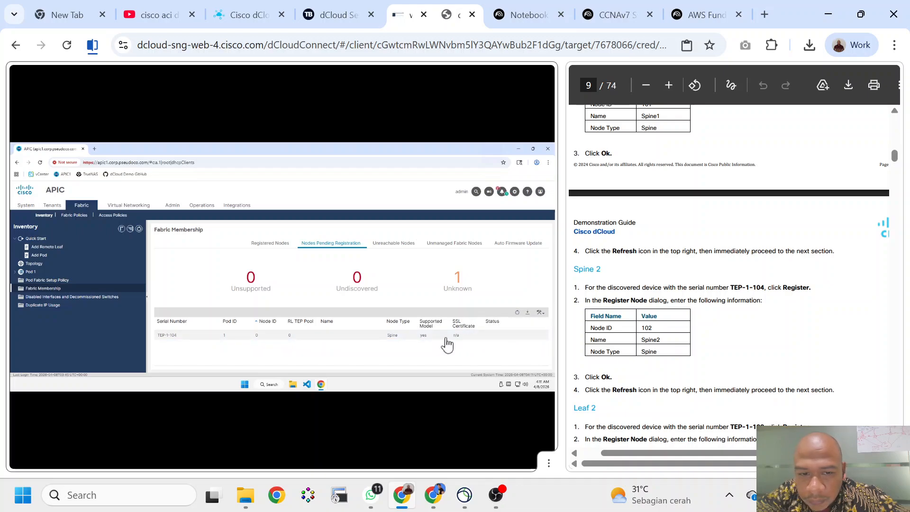
Register the pending spine TEP-1-104 with node ID 102, node name Spine2 and the default rack, and refresh the pending nodes list.
left_click(428, 340)
right_click(428, 339)
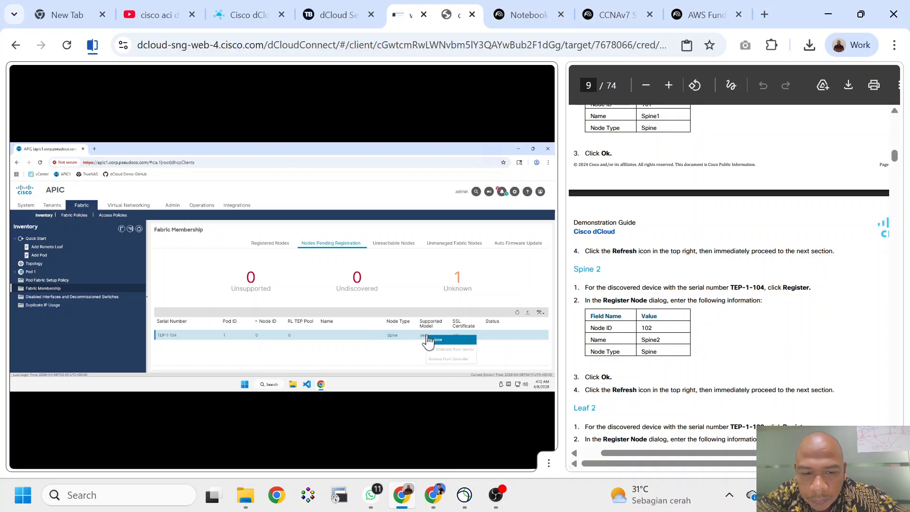
left_click(440, 344)
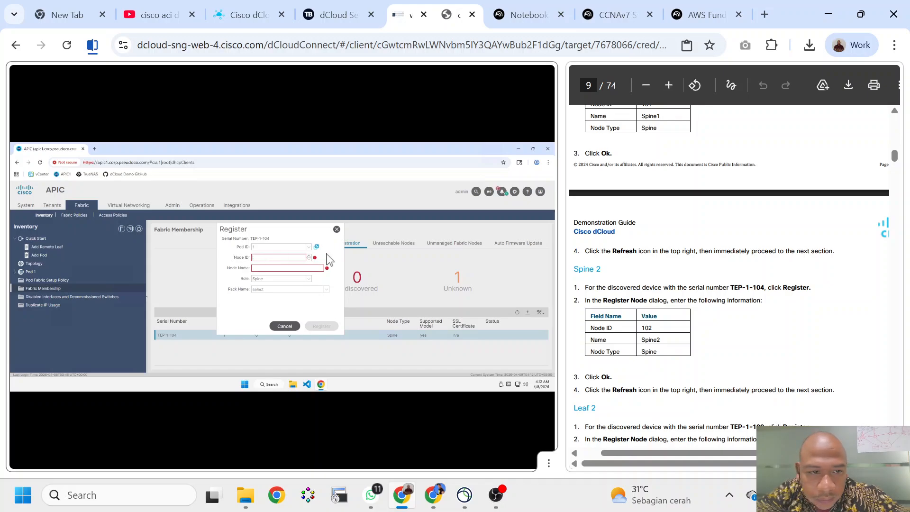
type("102")
key("Tab")
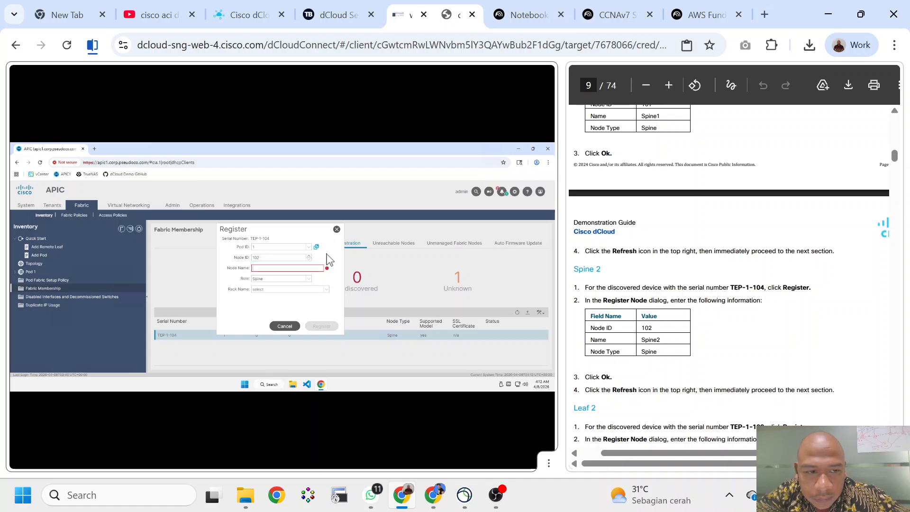
type("Sp")
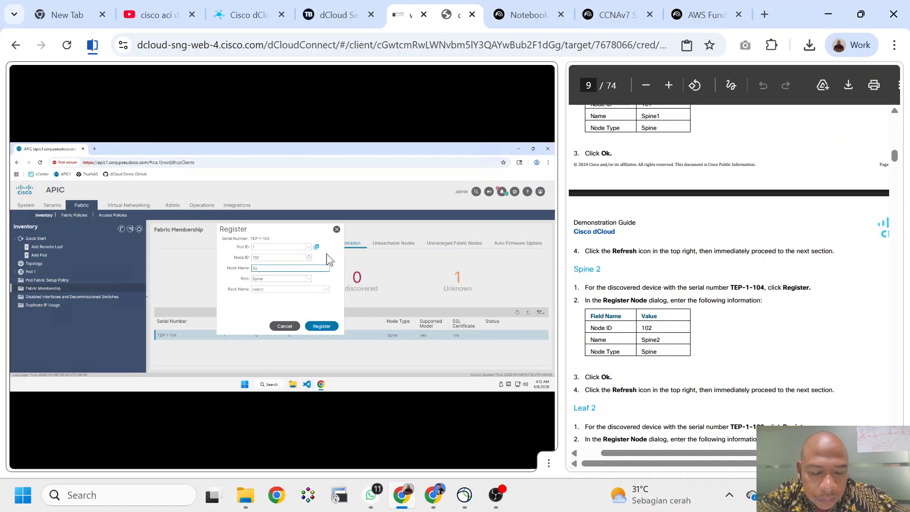
type("ine2")
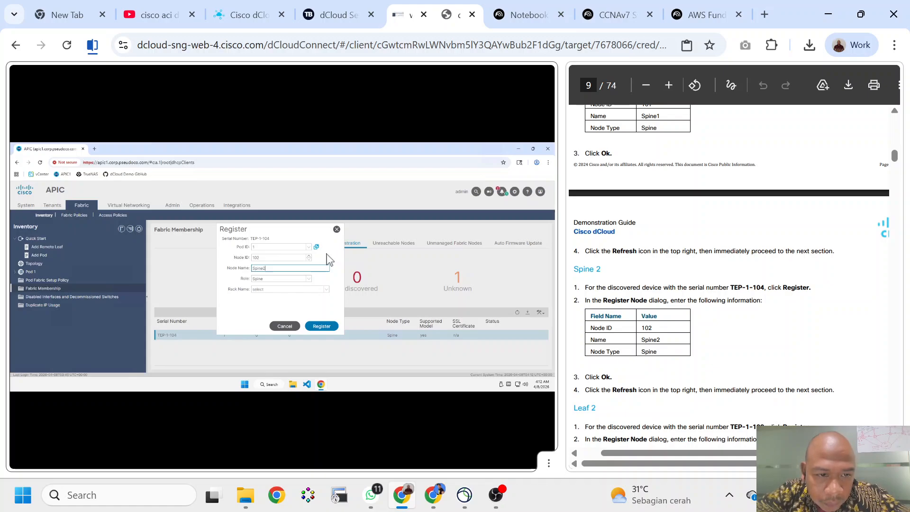
key("Tab")
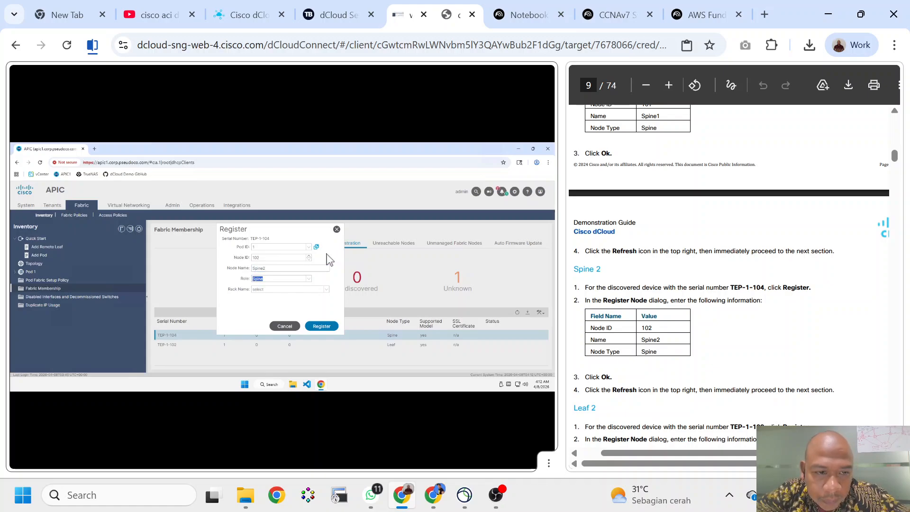
left_click(315, 289)
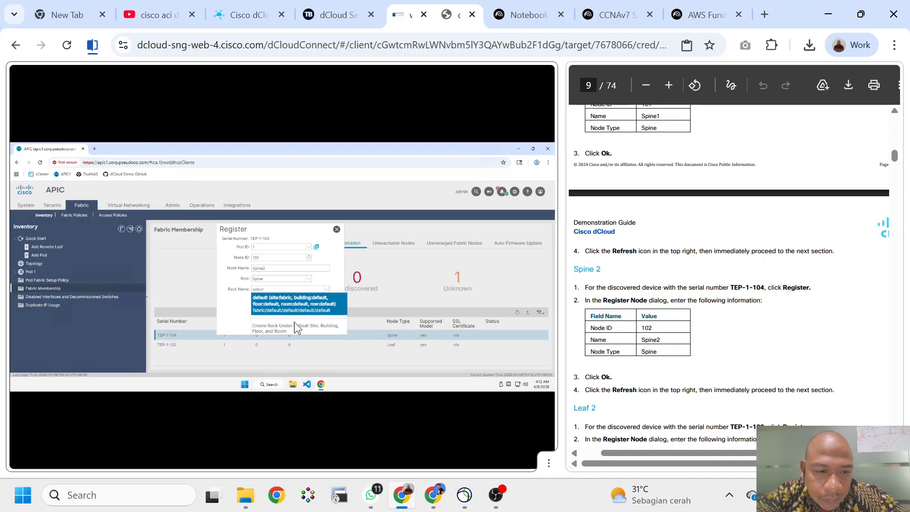
left_click(293, 309)
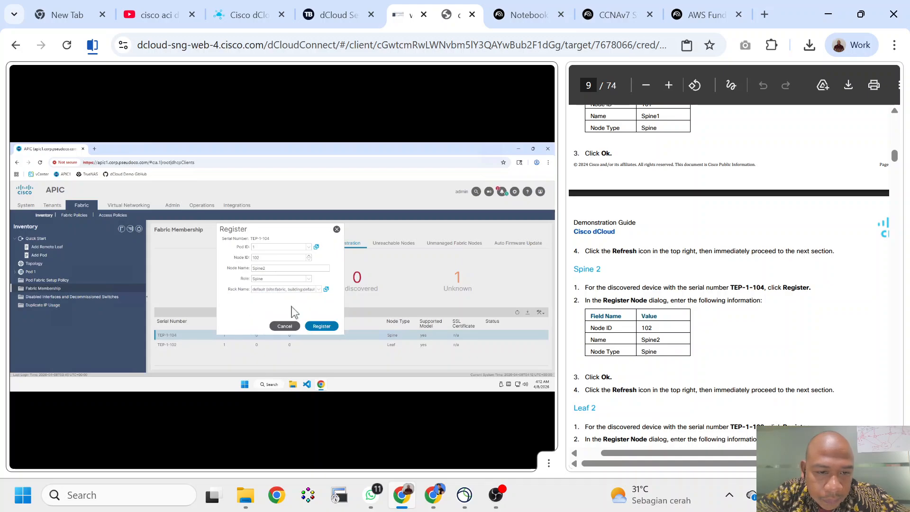
left_click(320, 327)
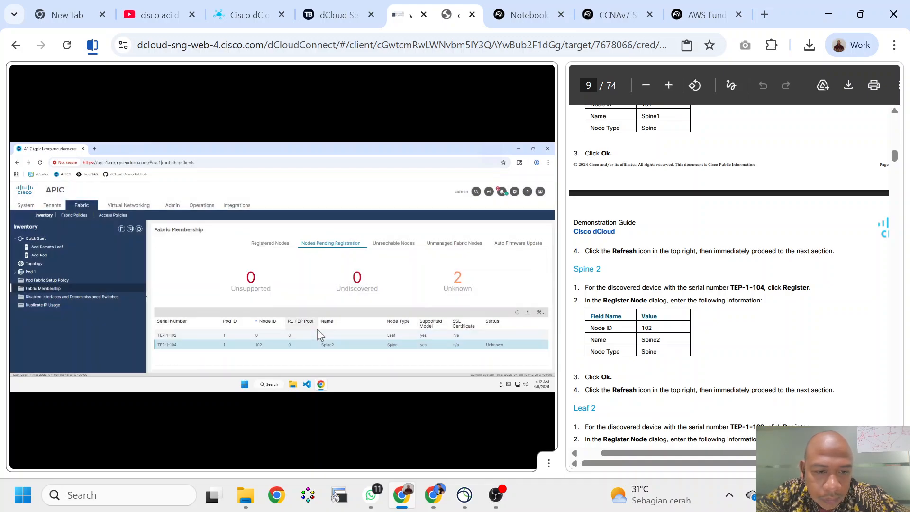
left_click(518, 313)
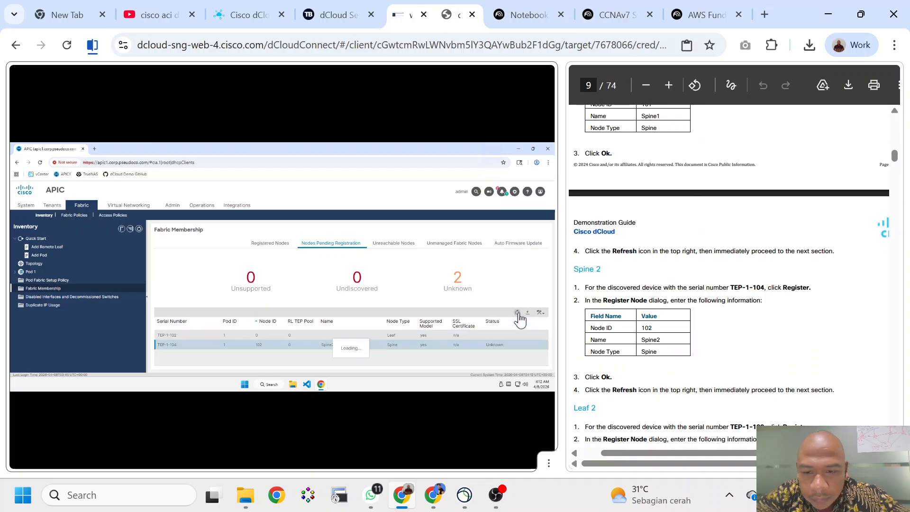
Register the pending leaf TEP-1-102 with the guide's Leaf 2 values: node ID 202 and node name Leaf2, using the default rack.
scroll(729, 275, "down", 3)
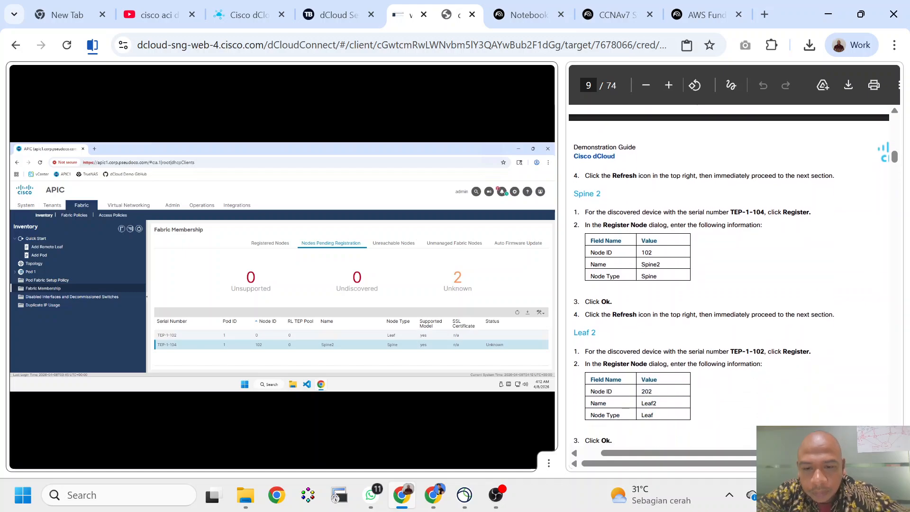
scroll(730, 275, "down", 2)
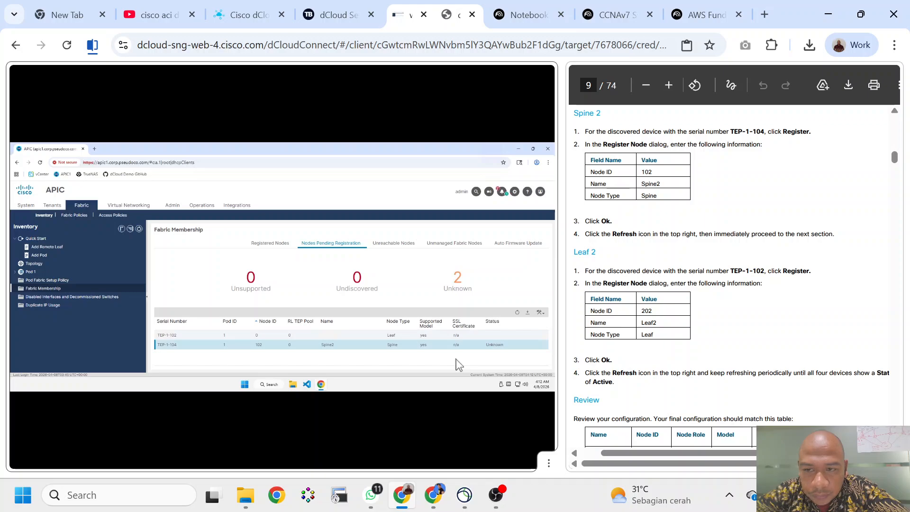
right_click(424, 336)
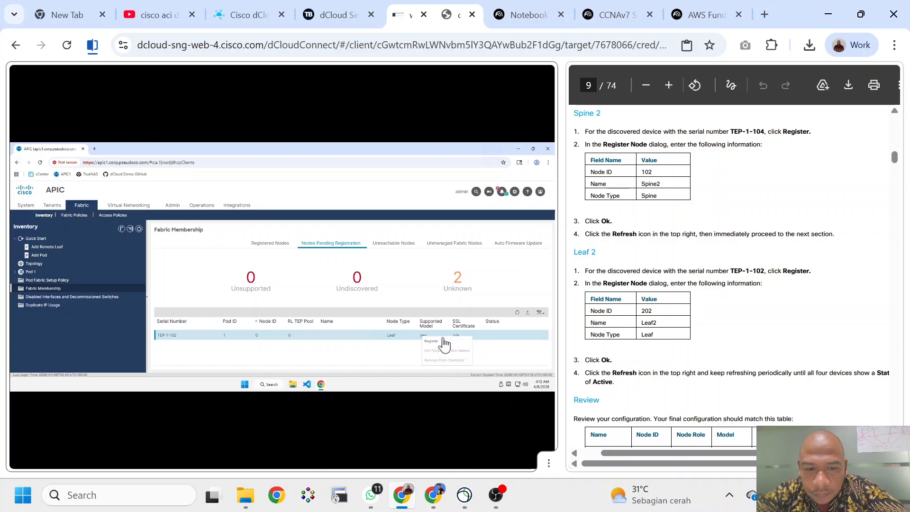
left_click(445, 344)
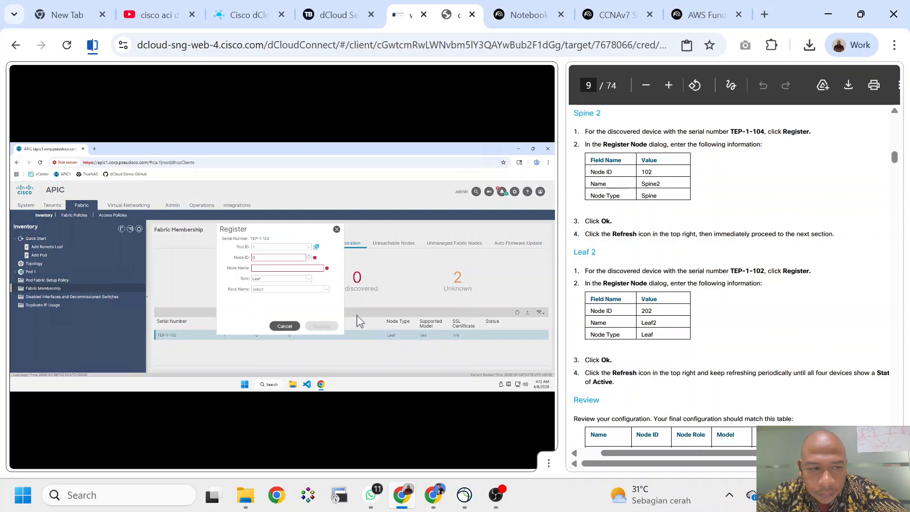
left_click(274, 260)
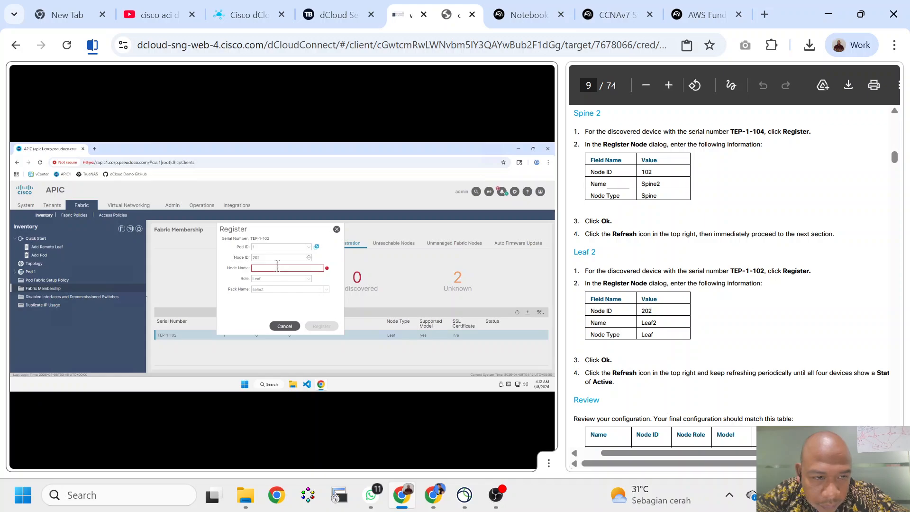
left_click(278, 267)
type("Le")
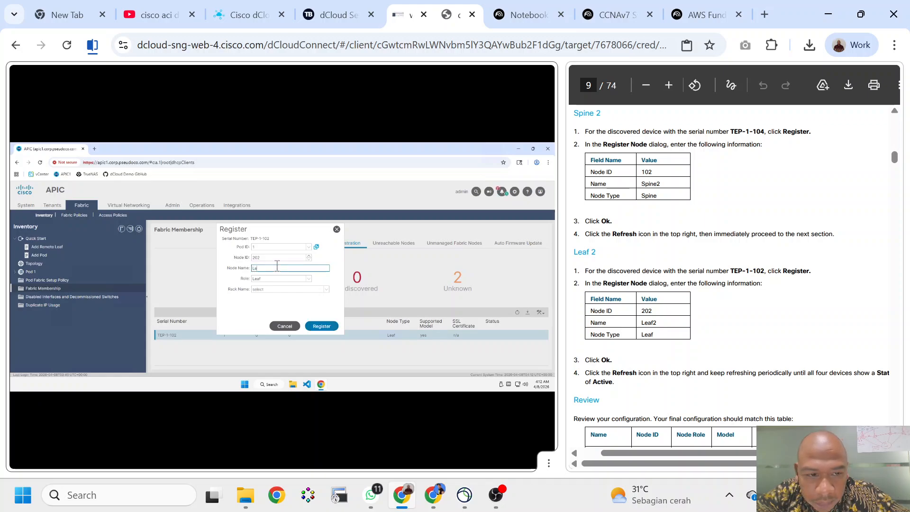
type("af2")
key("Tab")
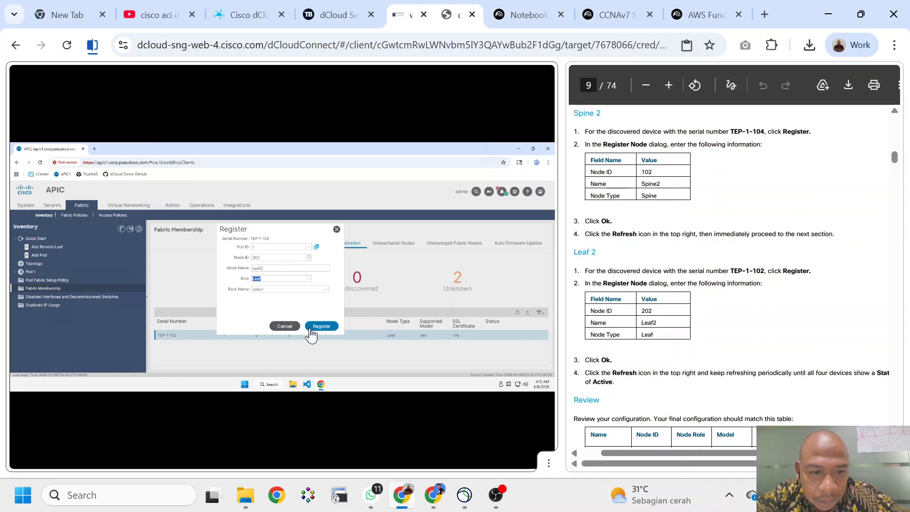
left_click(323, 293)
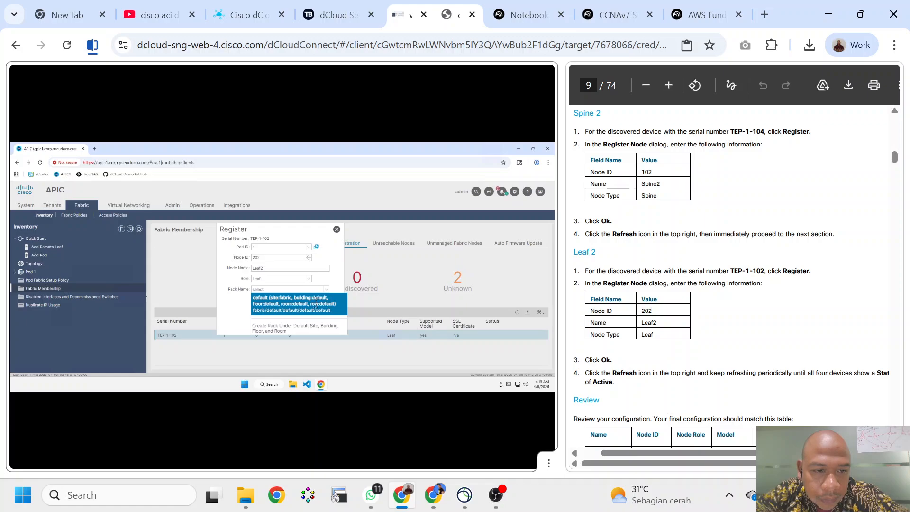
left_click(315, 299)
left_click(322, 327)
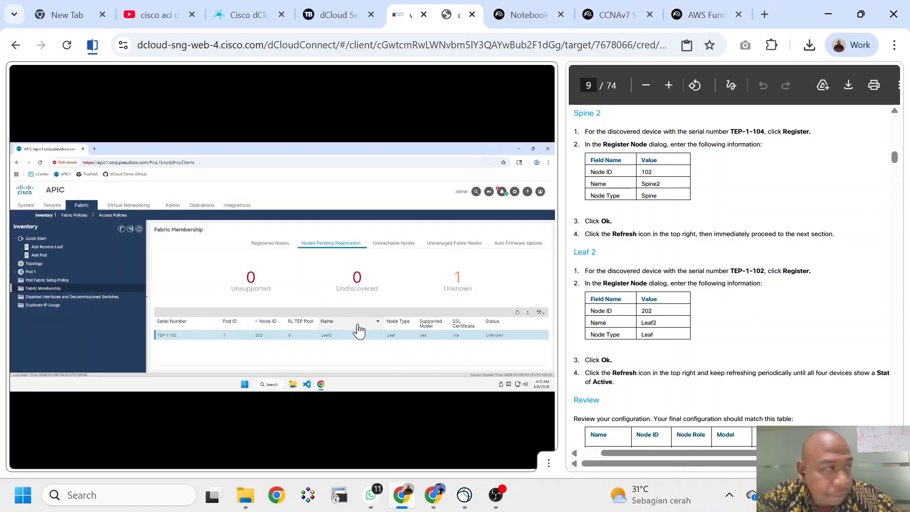
Read the guide's Review table of the final configuration and refresh the list of nodes pending registration.
scroll(676, 334, "down", 3)
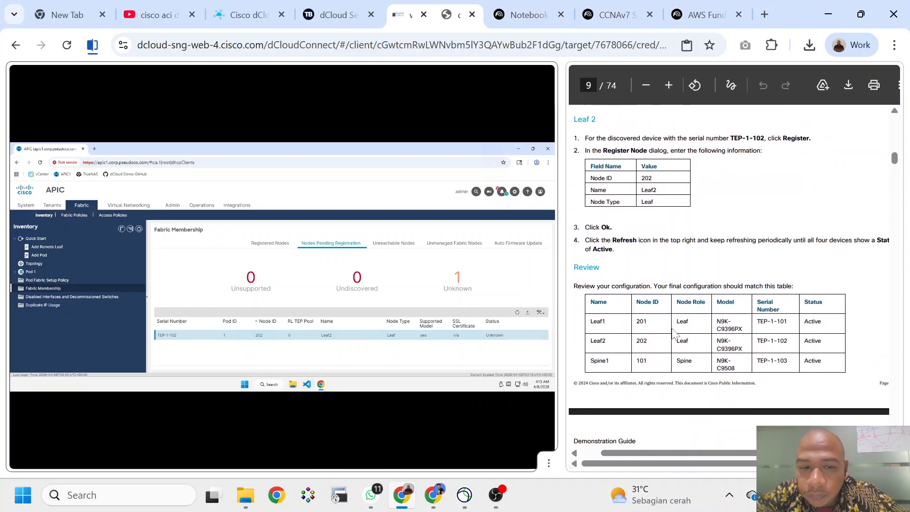
scroll(676, 334, "down", 2)
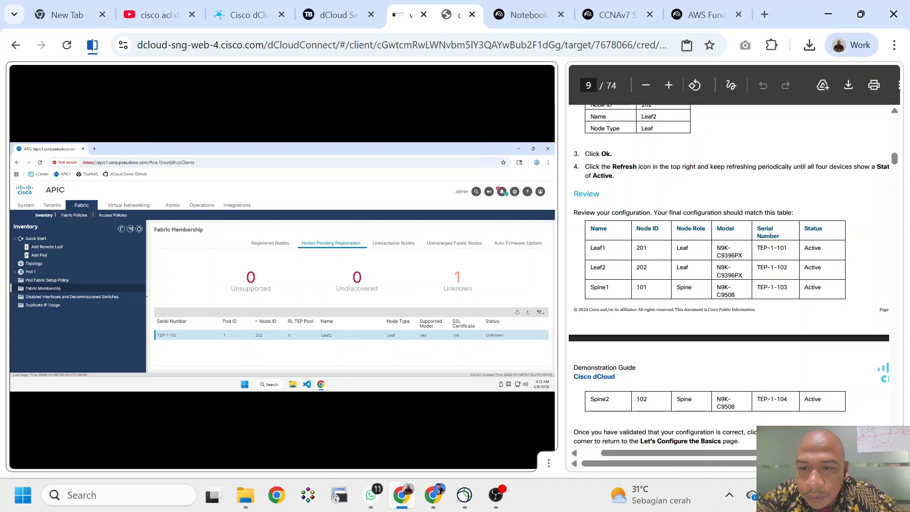
left_click_drag(658, 212, 702, 213)
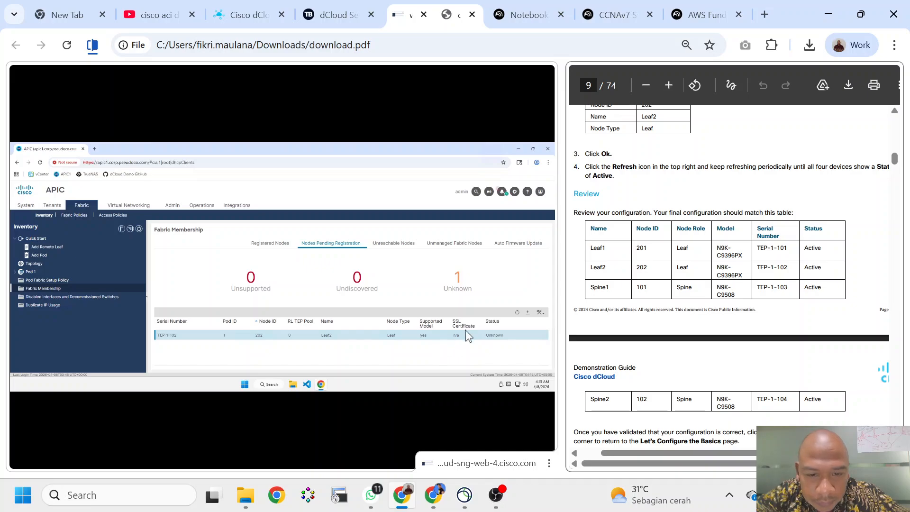
left_click(517, 317)
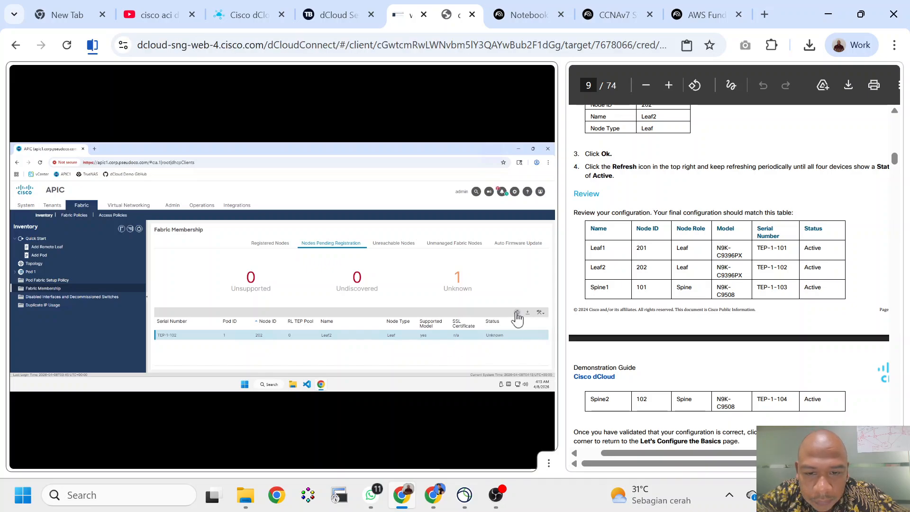
left_click(517, 313)
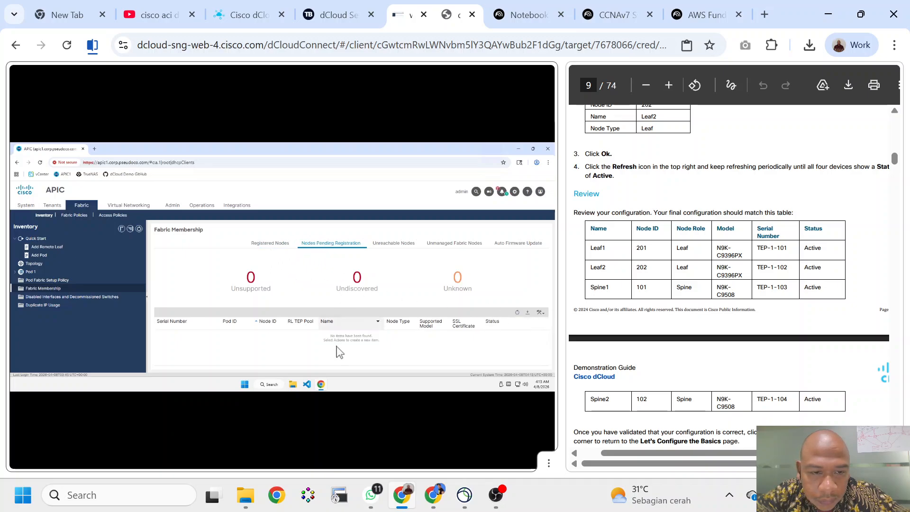
Examine the registered nodes list and refresh it repeatedly to check the status of all leaf and spine nodes.
left_click(268, 245)
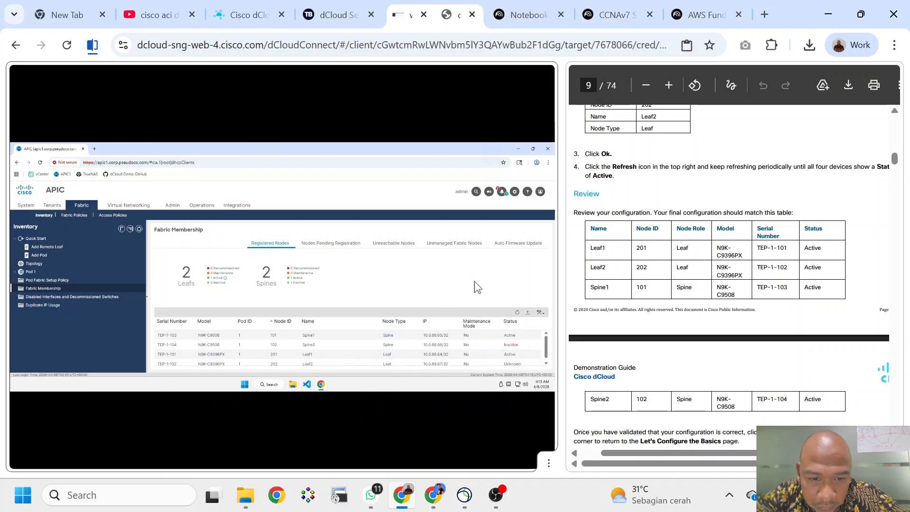
scroll(447, 353, "down", 1)
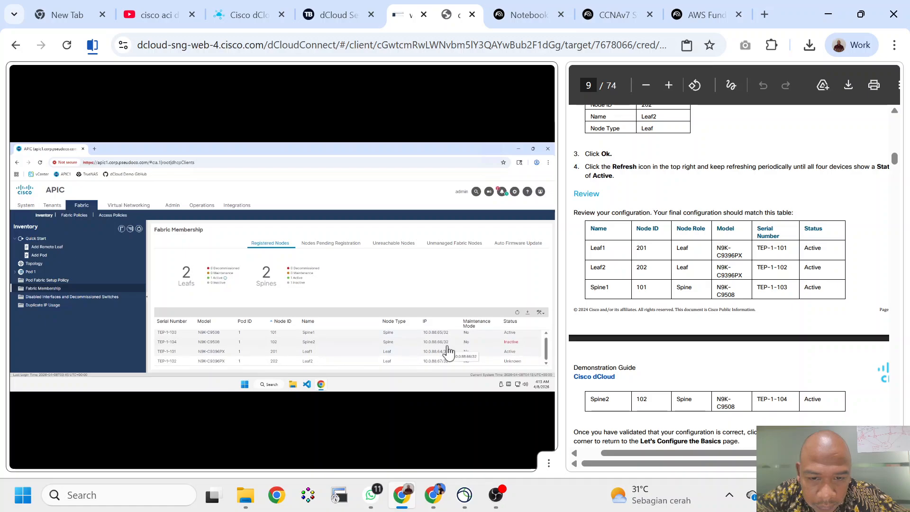
scroll(448, 353, "up", 1)
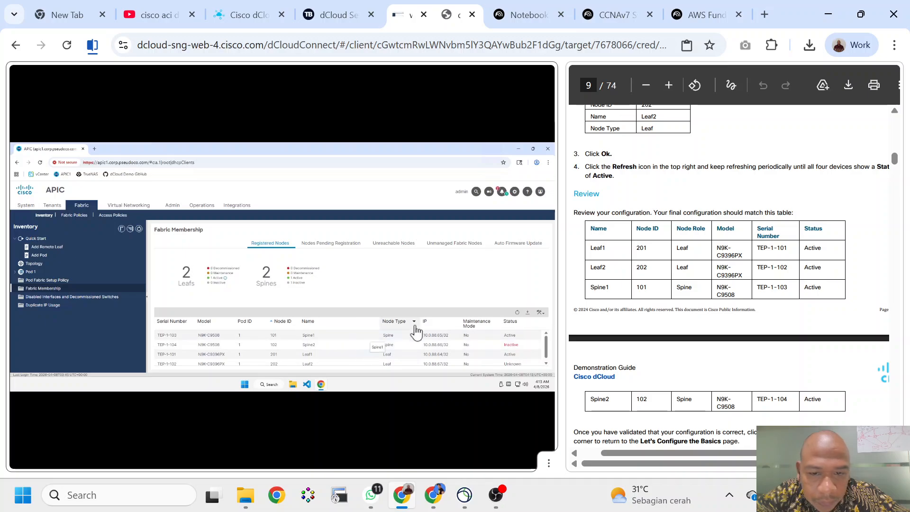
left_click(518, 313)
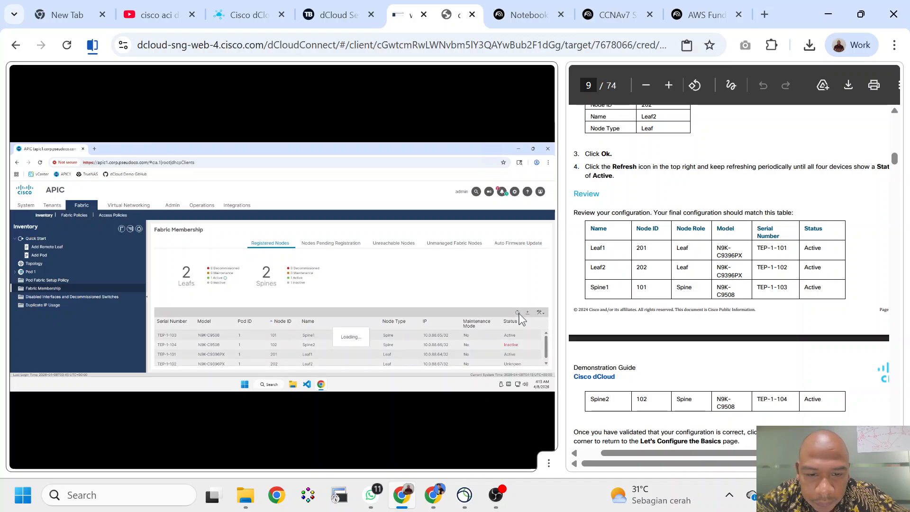
left_click(518, 312)
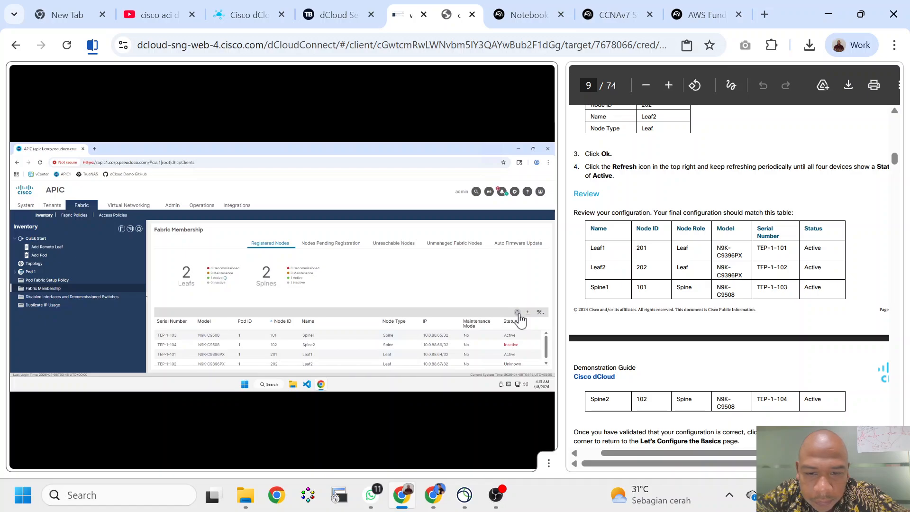
left_click(517, 312)
Read the guide's Configure Out-of-Band Management section, highlighting the first line of the out-of-band (OOB) management explanation.
scroll(659, 336, "down", 3)
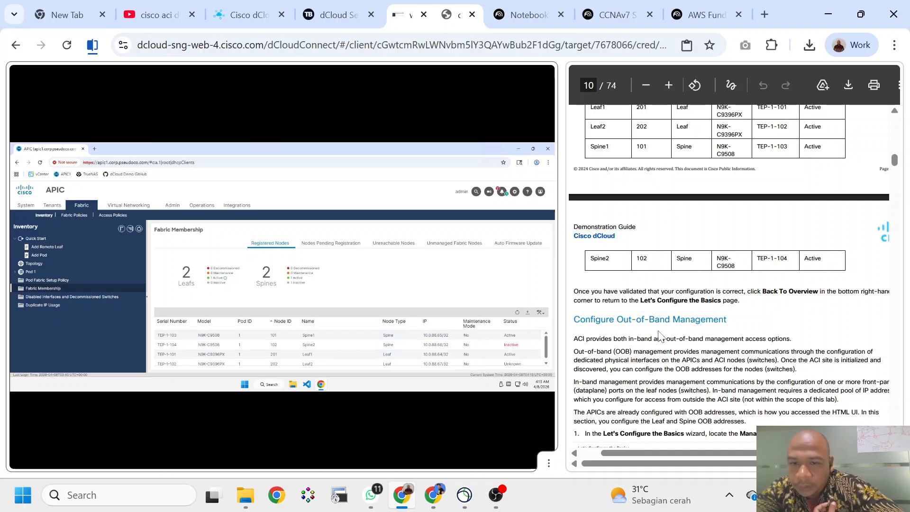
scroll(661, 336, "down", 1)
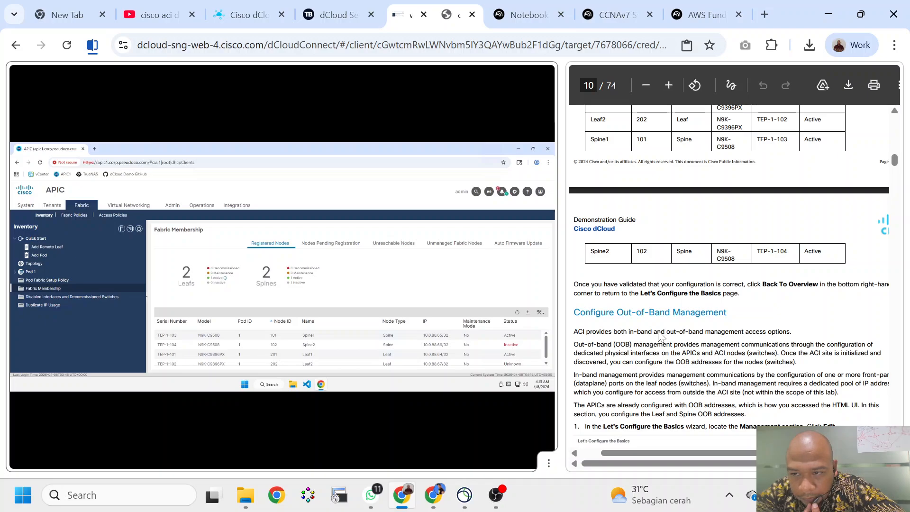
scroll(661, 336, "right", 2)
scroll(661, 336, "left", 3)
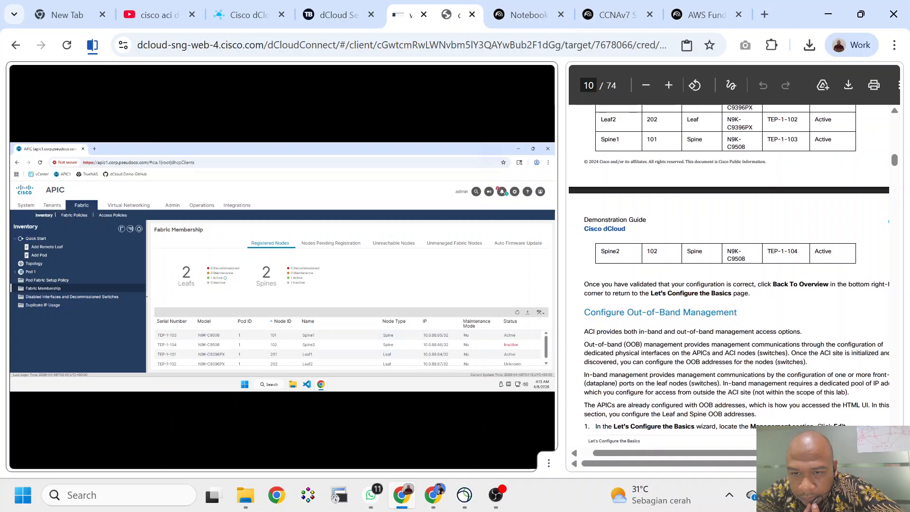
scroll(728, 284, "left", 1)
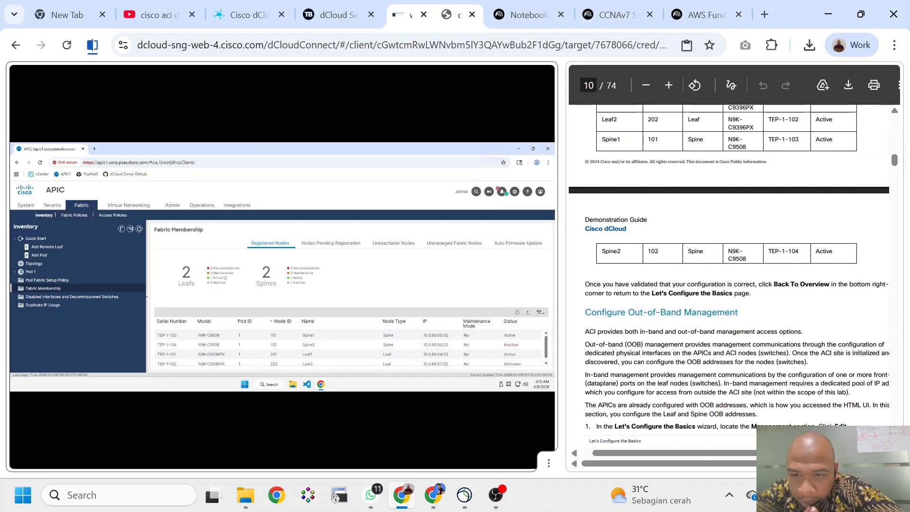
scroll(729, 275, "down", 3)
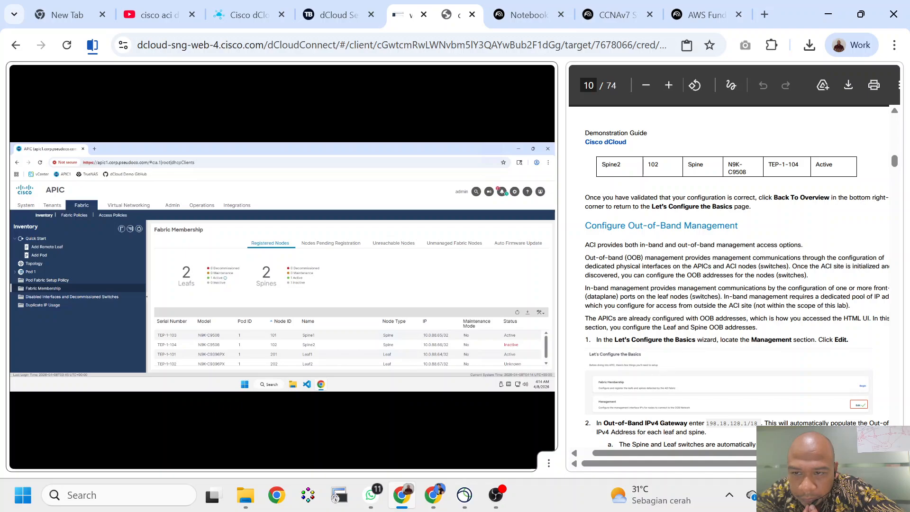
triple_click(734, 258)
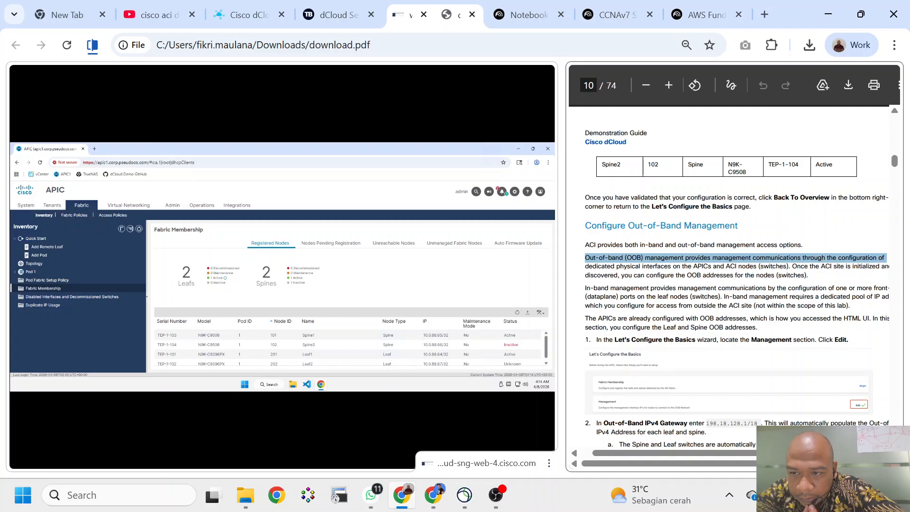
Read the guide's paragraphs explaining out-of-band and in-band management access.
scroll(729, 284, "right", 2)
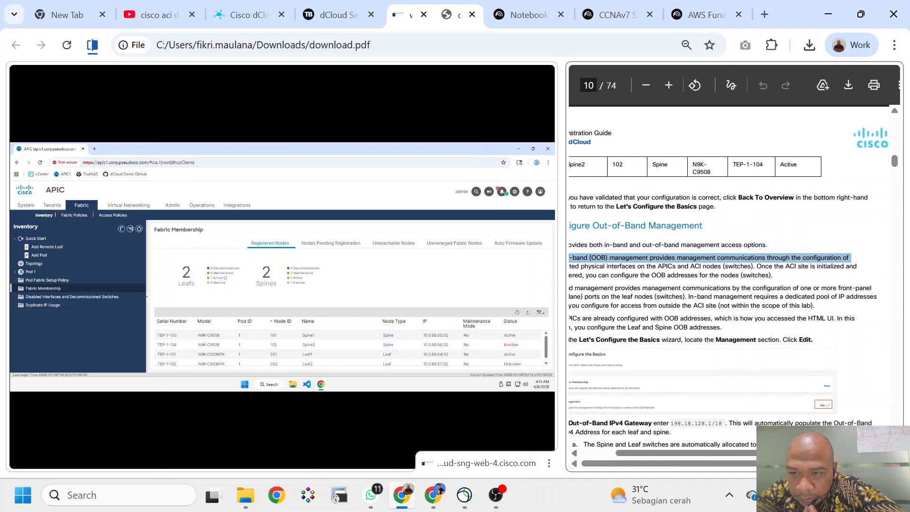
scroll(730, 285, "left", 2)
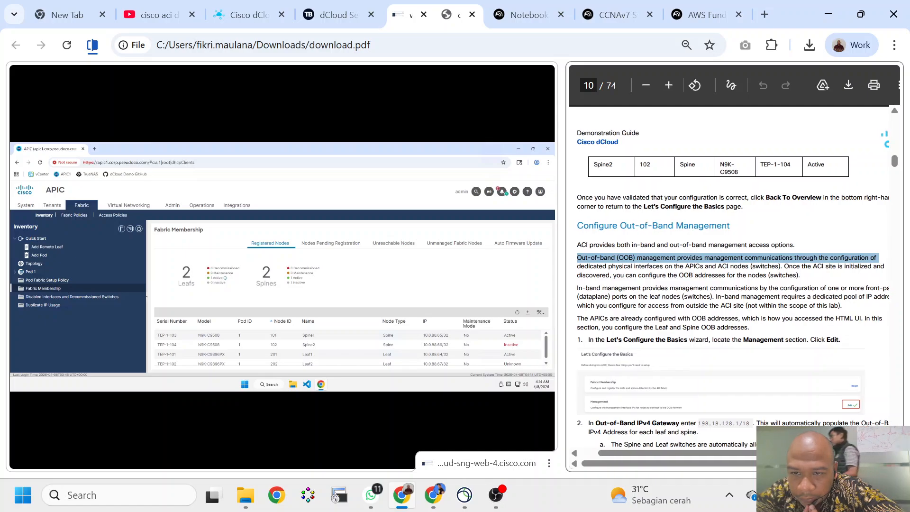
scroll(730, 284, "right", 1)
scroll(730, 284, "left", 2)
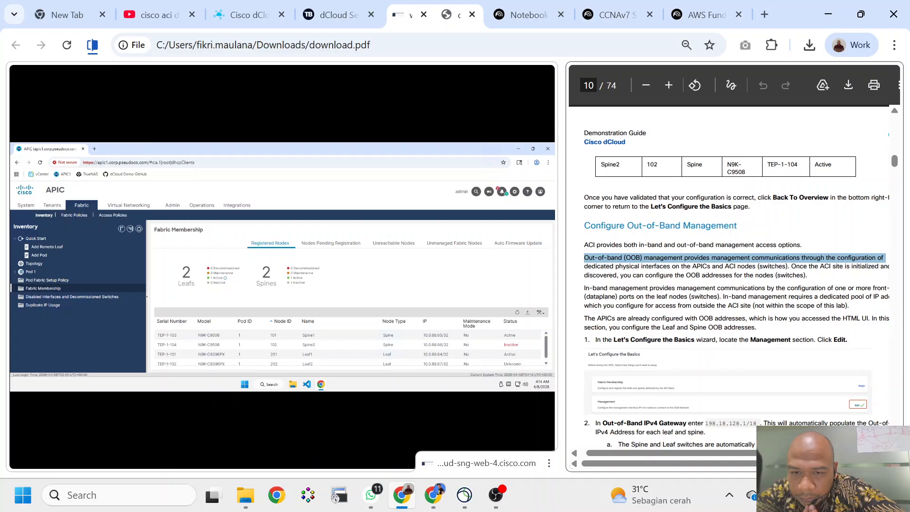
Refresh the registered nodes list and check the status of every leaf and spine.
left_click(516, 312)
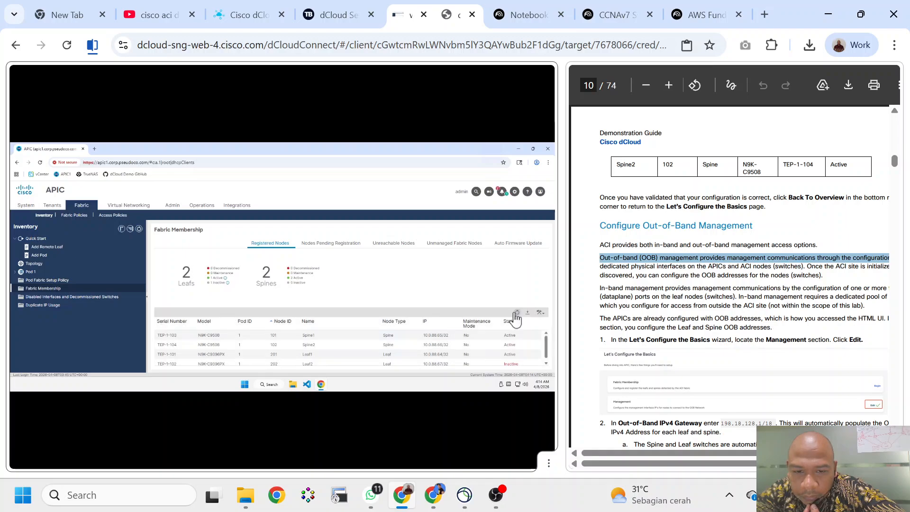
scroll(500, 339, "down", 1)
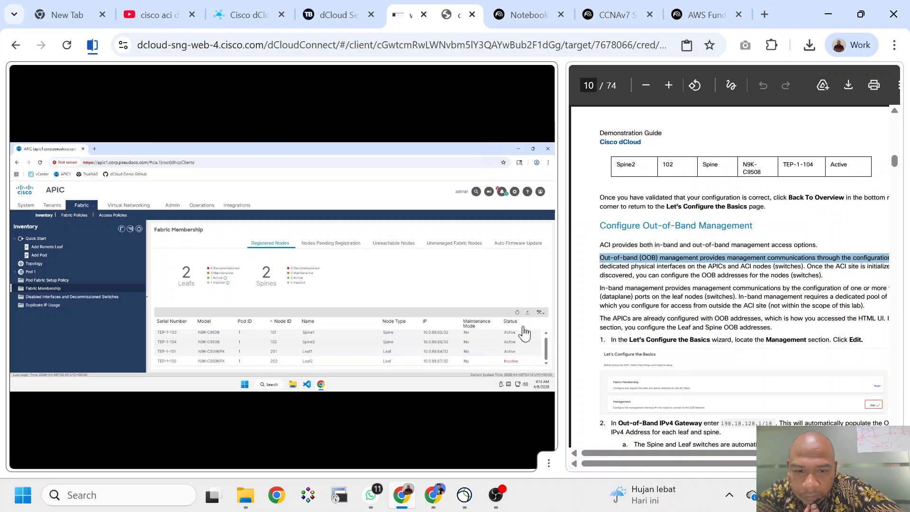
left_click(517, 312)
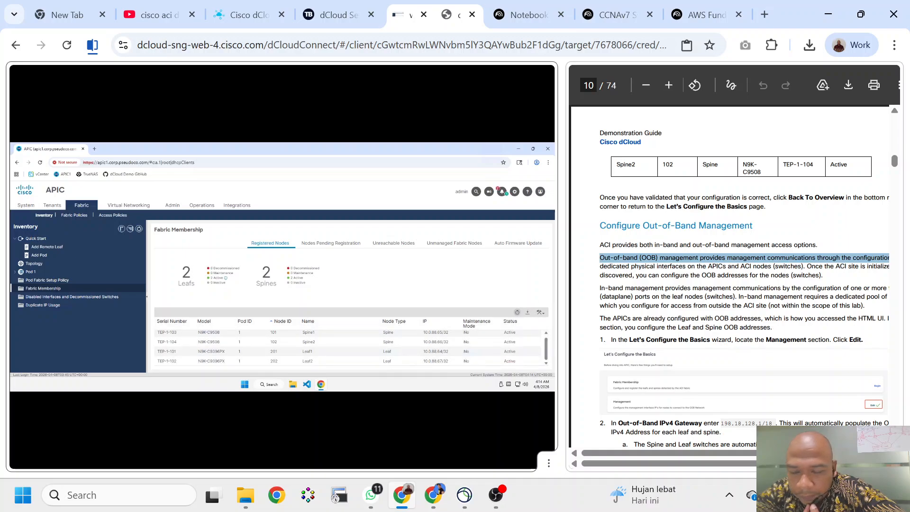
Read the guide's instructions for the Management section and Out-of-Band IPv4 Gateway, and refresh the registered nodes list again.
scroll(730, 284, "down", 1)
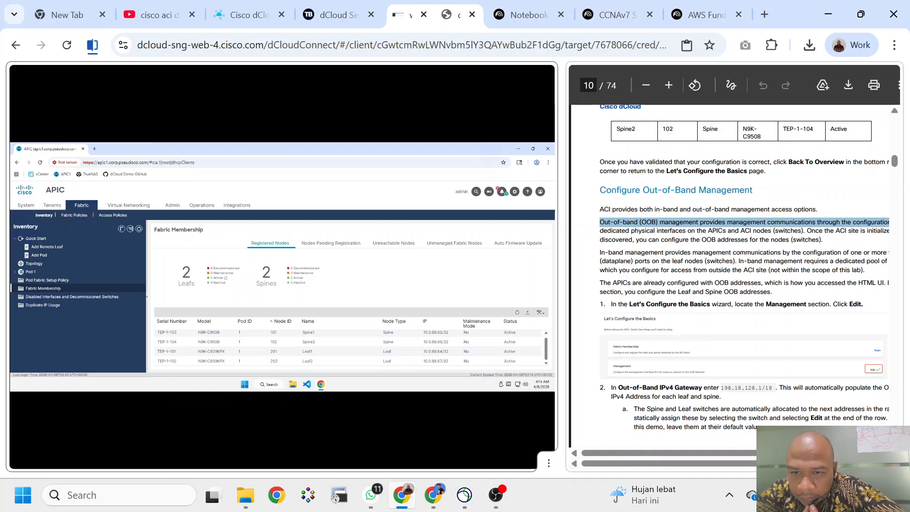
scroll(744, 268, "down", 1)
scroll(744, 265, "down", 1)
scroll(744, 266, "right", 1)
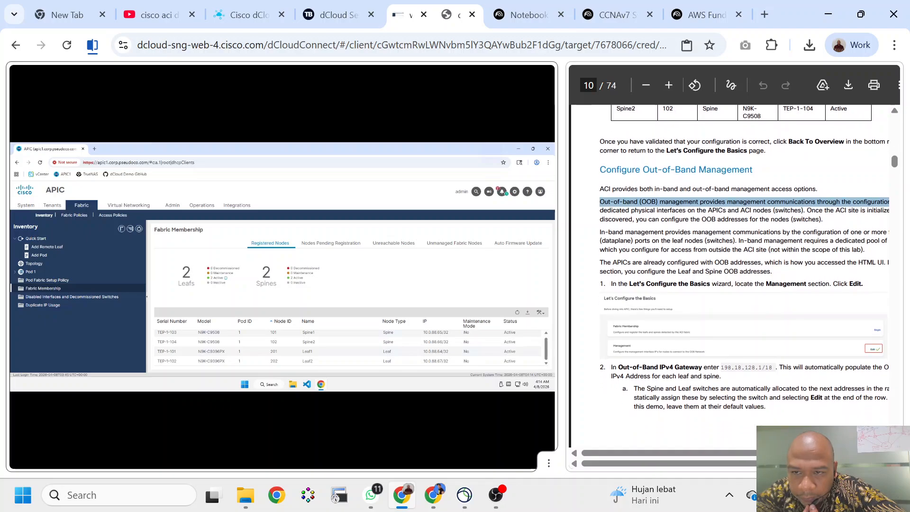
scroll(735, 279, "right", 3)
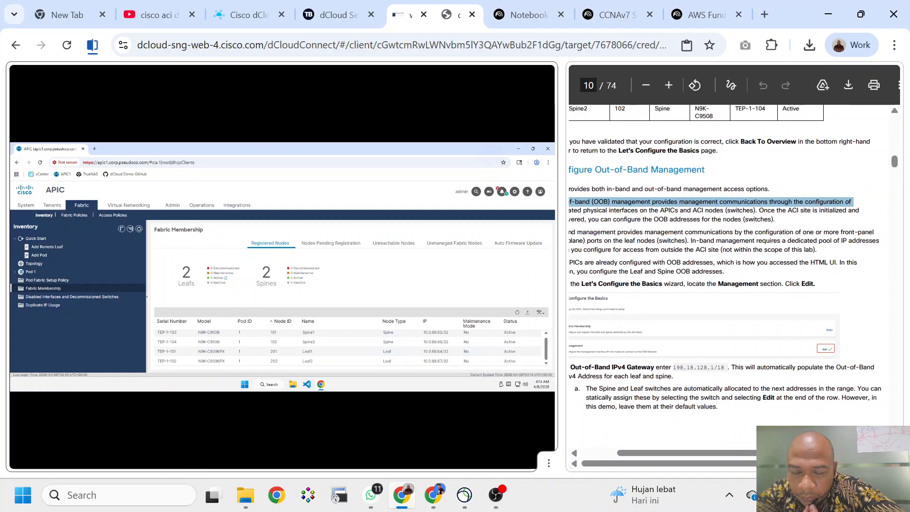
scroll(729, 279, "left", 3)
scroll(729, 280, "down", 1)
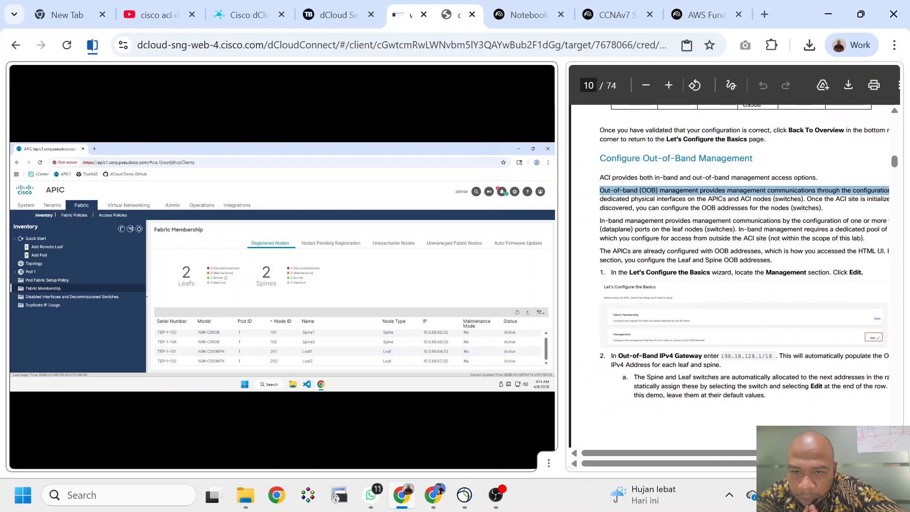
scroll(729, 280, "right", 2)
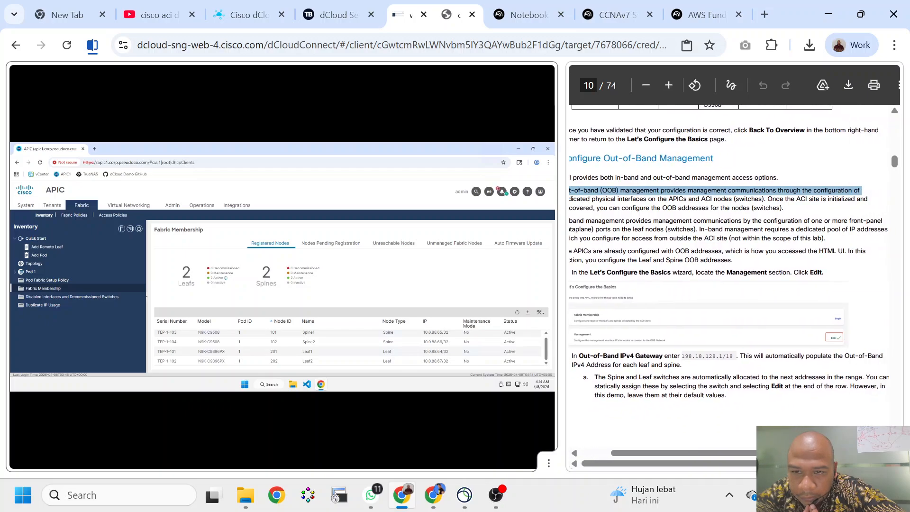
scroll(730, 279, "left", 1)
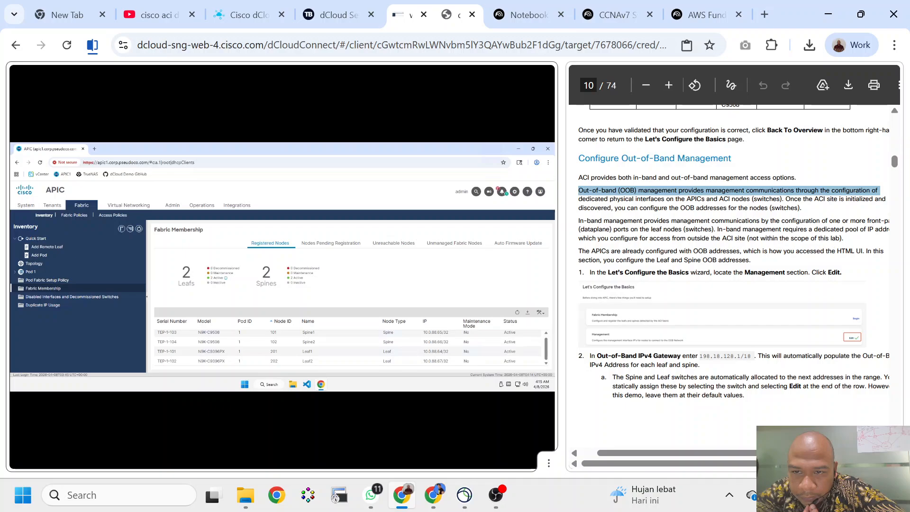
scroll(729, 280, "right", 2)
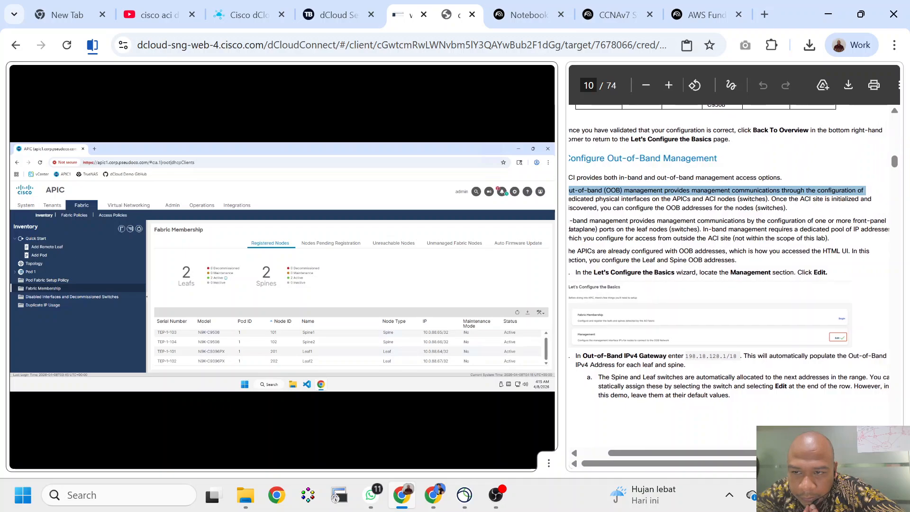
scroll(730, 280, "left", 3)
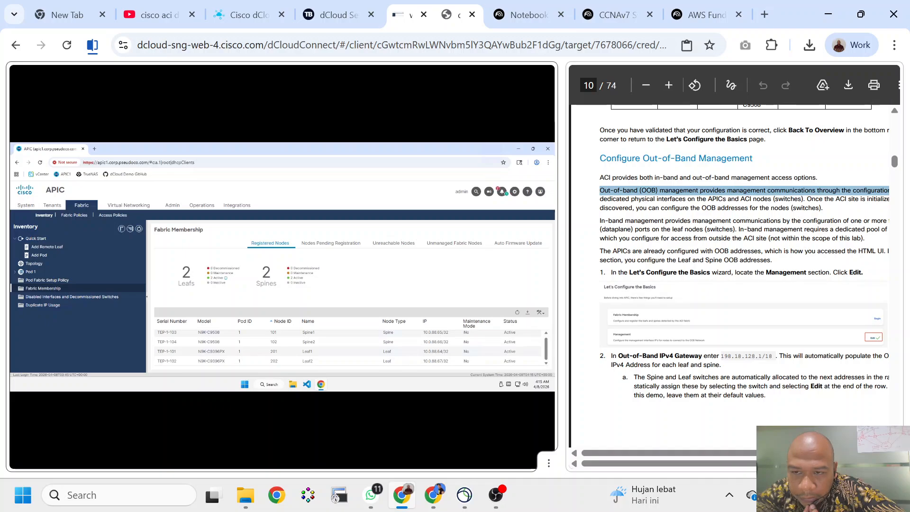
scroll(729, 251, "down", 3)
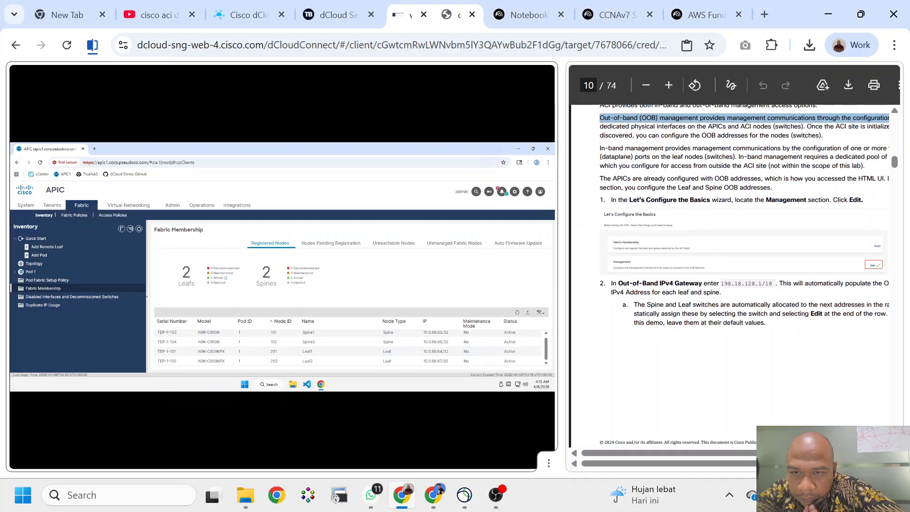
scroll(715, 244, "down", 1)
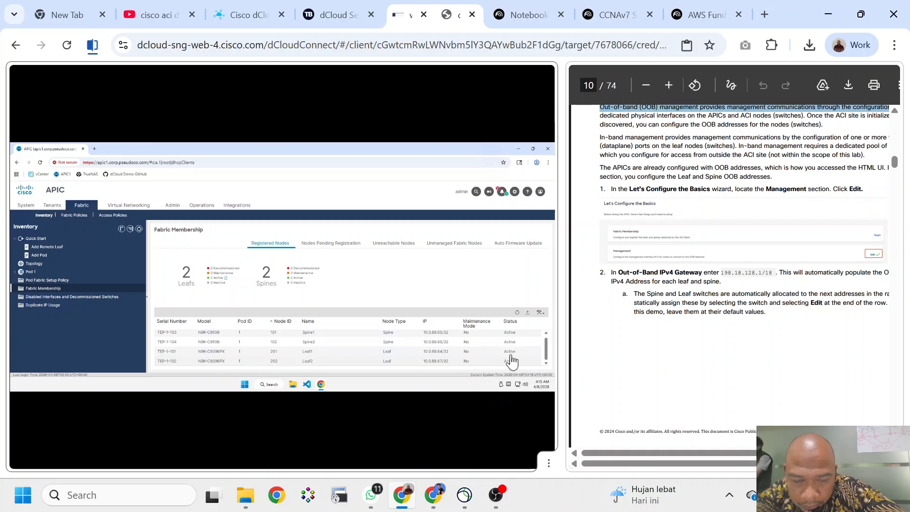
left_click(517, 313)
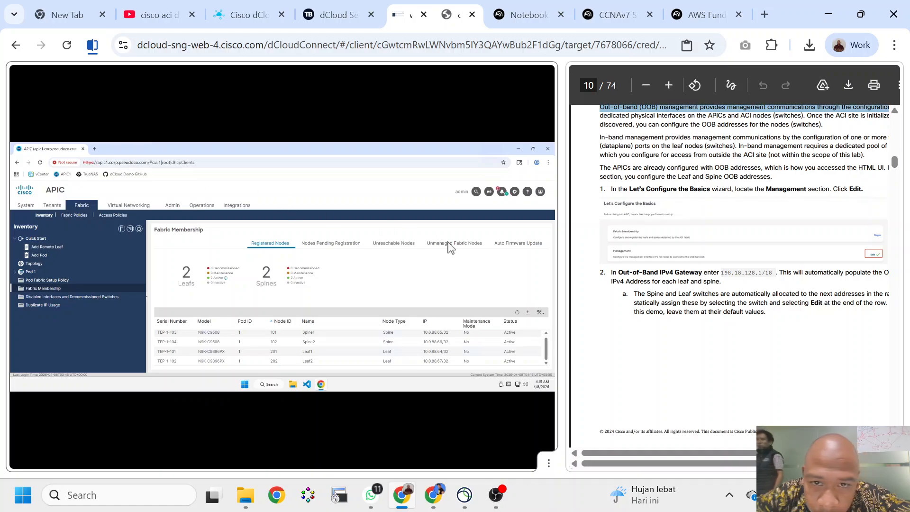
Open APIC's What's New window and start the ACI Fabric Setup wizard from it.
left_click(540, 192)
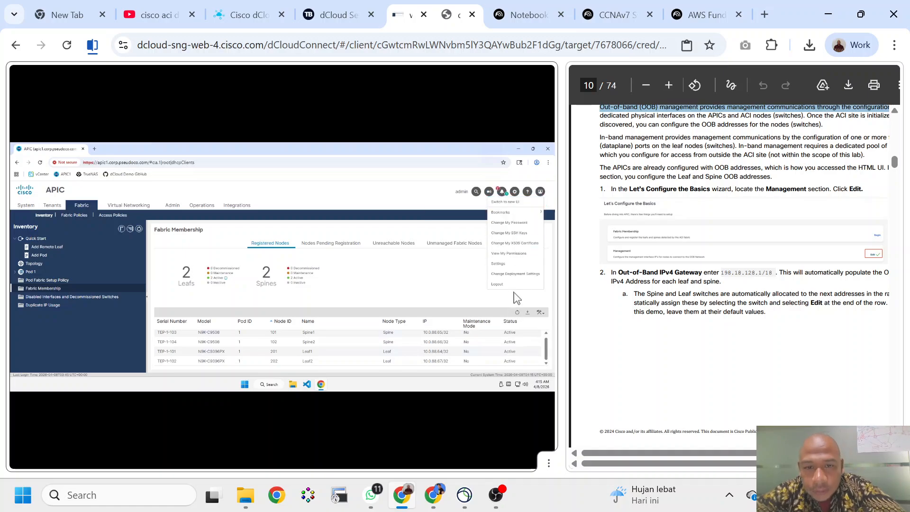
left_click(527, 192)
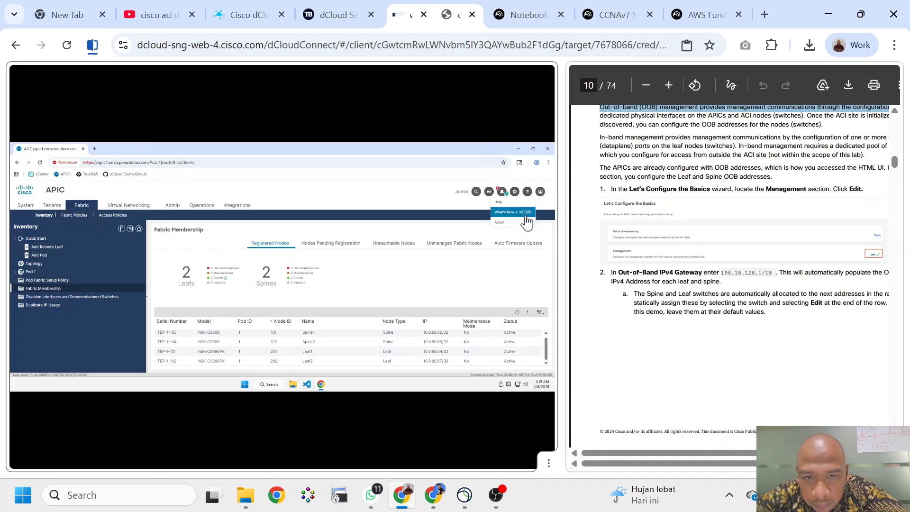
left_click(517, 212)
scroll(280, 326, "down", 5)
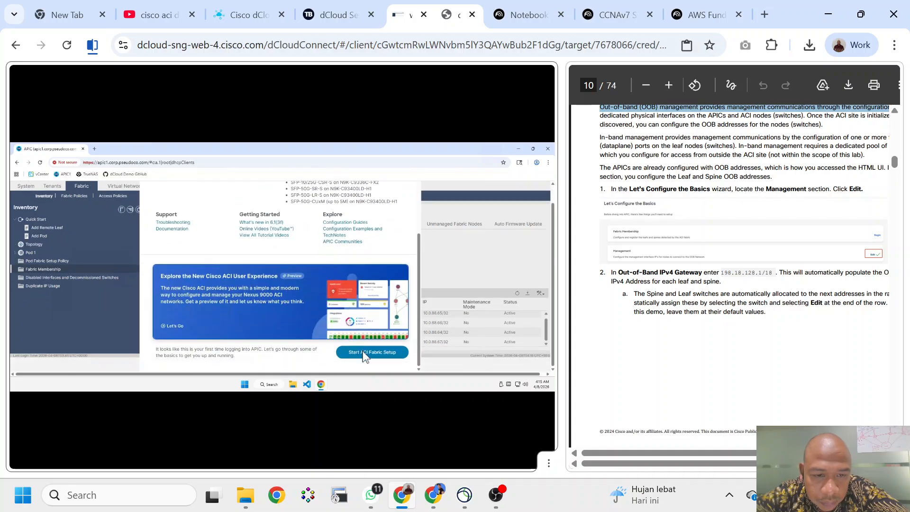
left_click(365, 356)
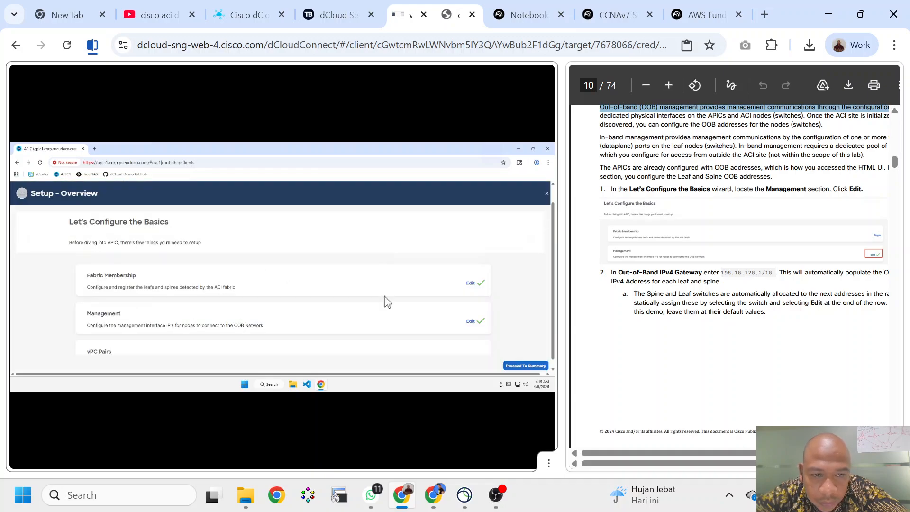
Review the sections of the Let's Configure the Basics overview and open the Management section for editing.
scroll(386, 306, "down", 2)
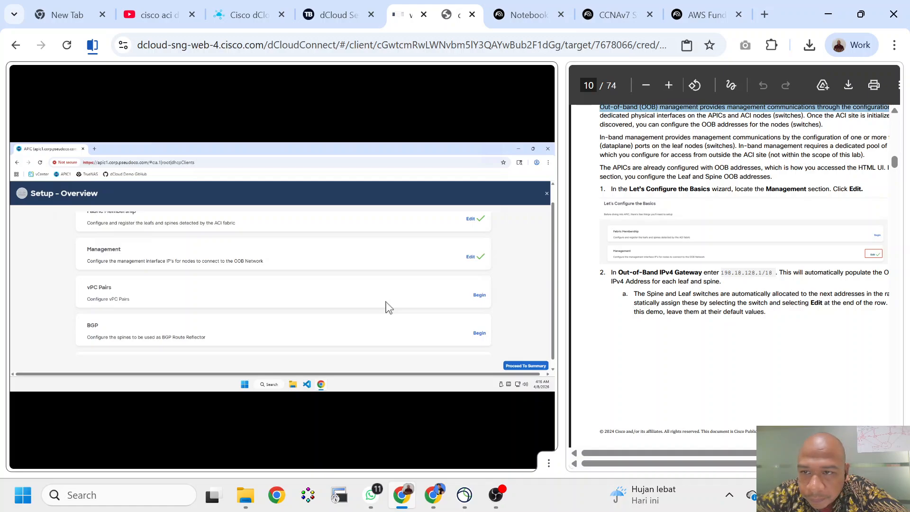
scroll(386, 306, "down", 1)
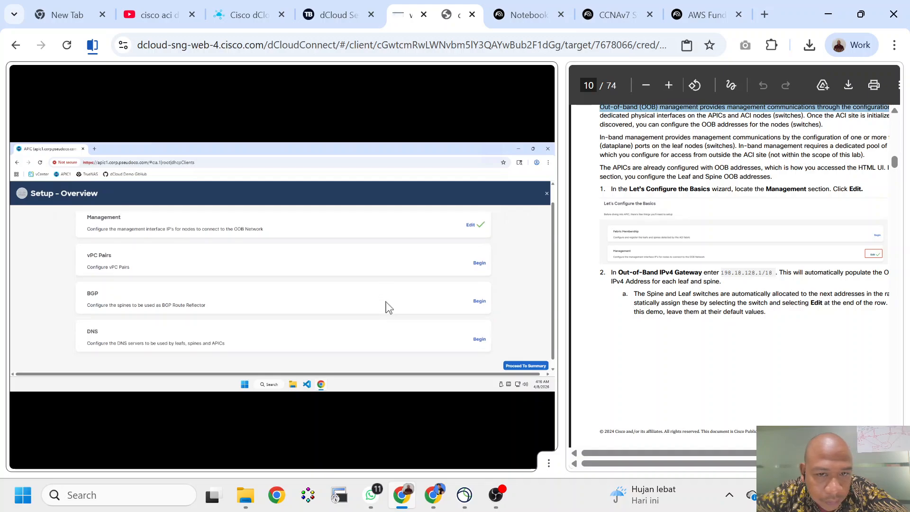
scroll(386, 306, "up", 1)
scroll(386, 305, "up", 2)
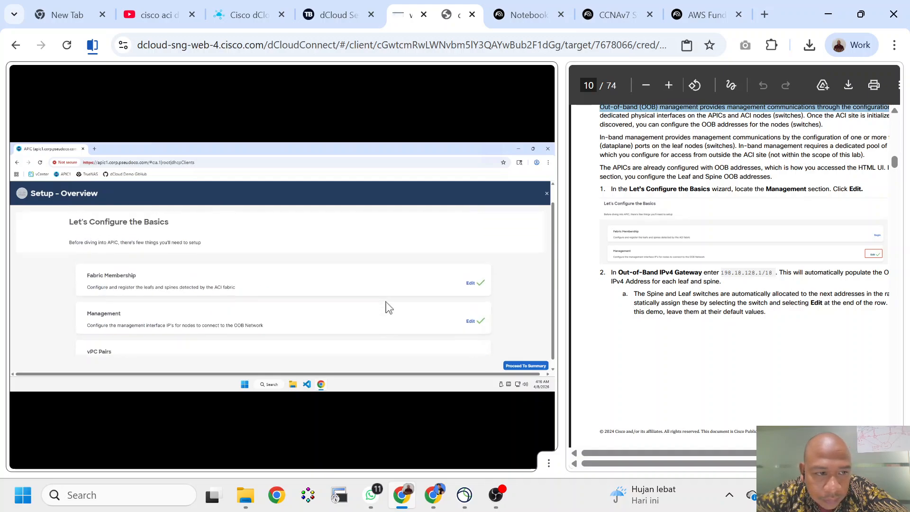
scroll(387, 307, "down", 1)
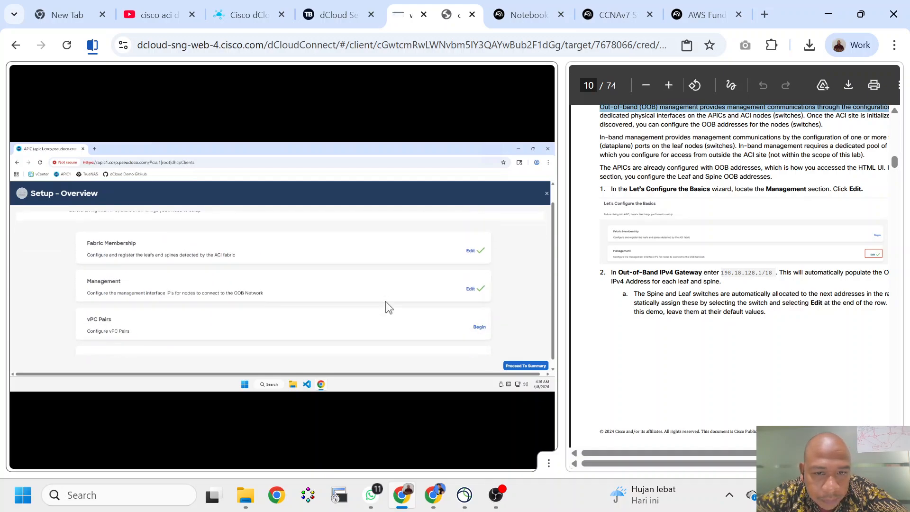
left_click(471, 294)
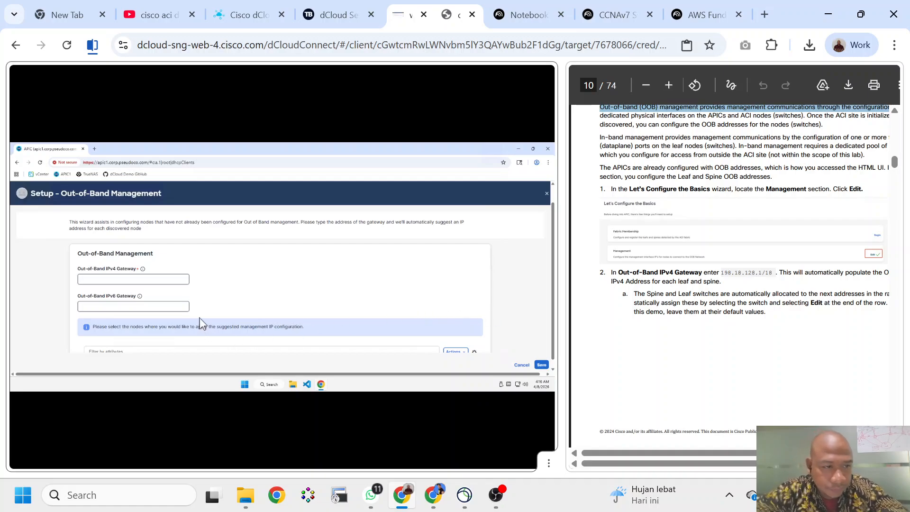
Set the Out-of-Band IPv4 Gateway to 198.18.128.1/18.
left_click(174, 277)
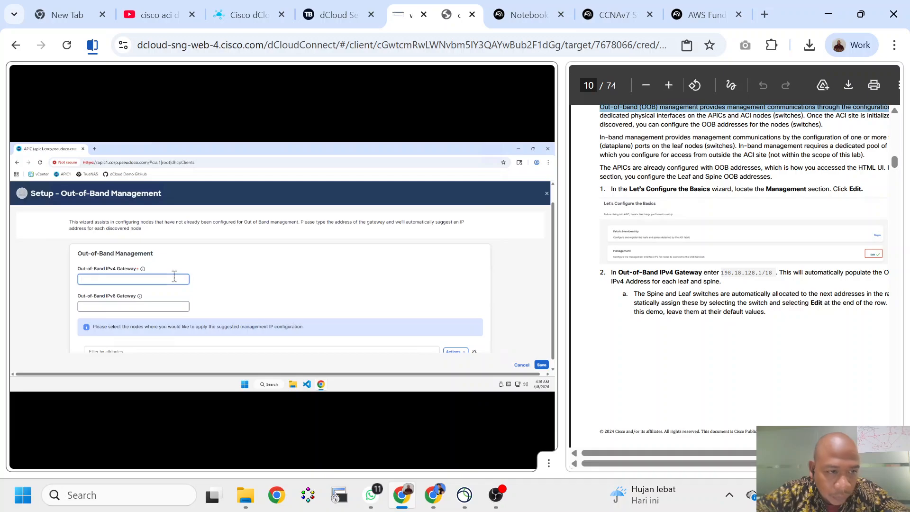
type("19")
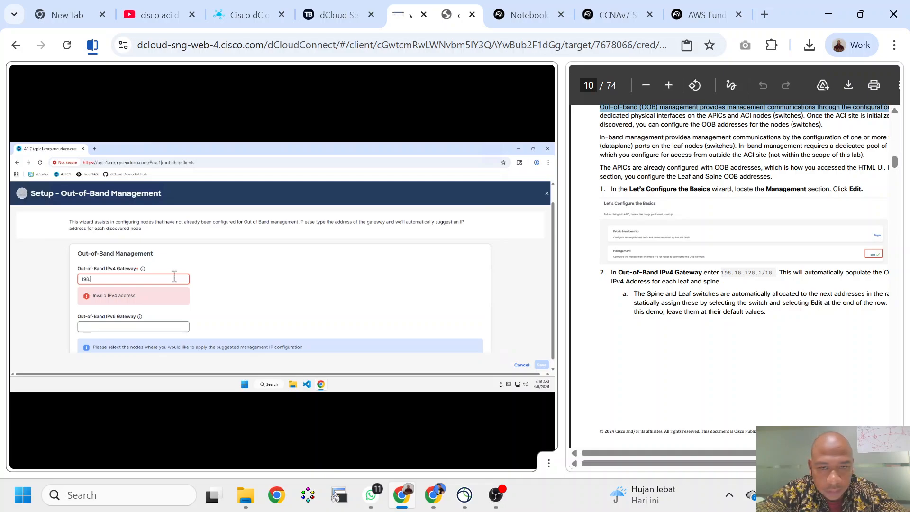
type("8.18.1")
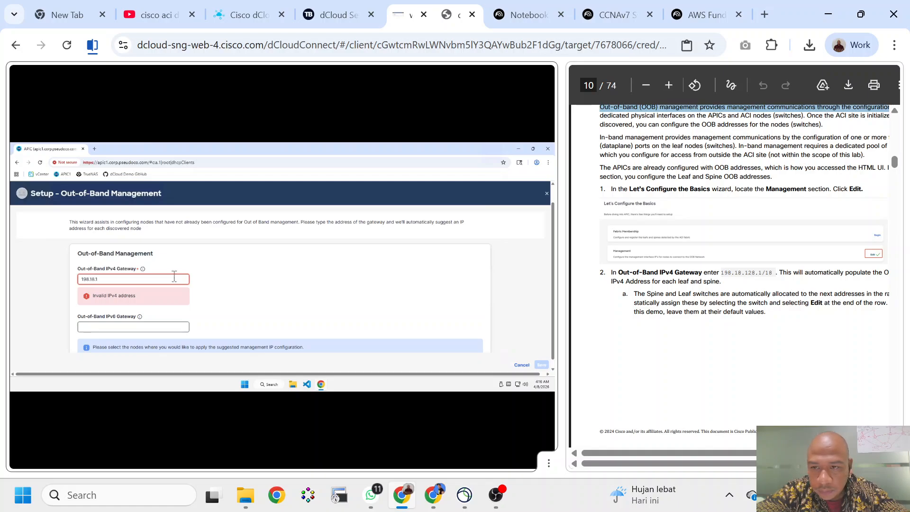
type("28.1/")
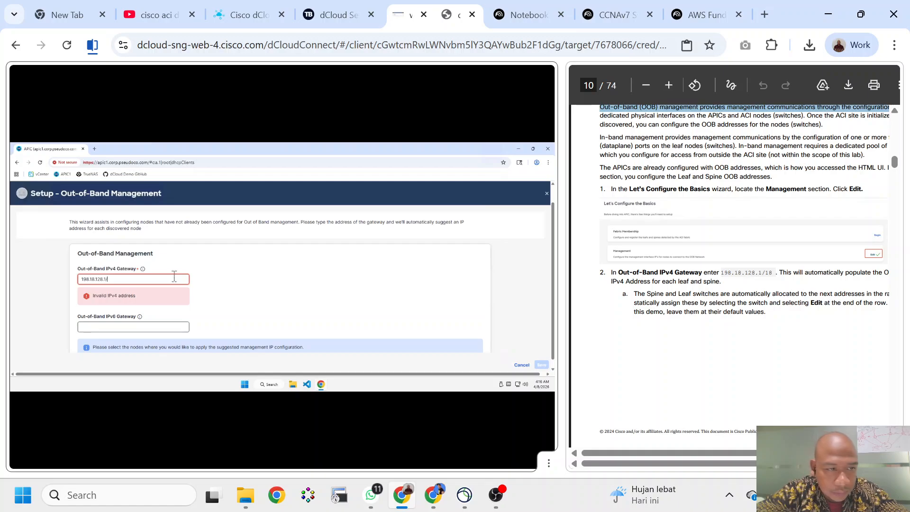
type("18")
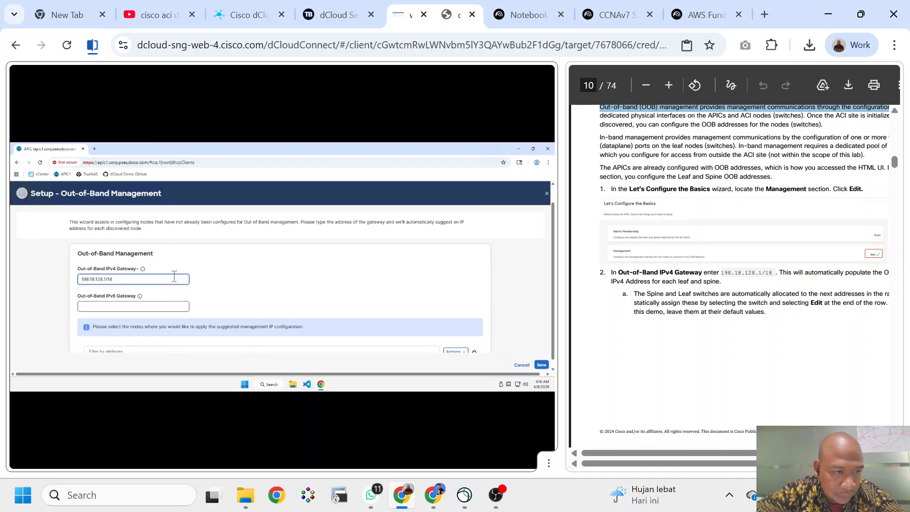
Check the suggested IPv4 addresses for the spine and leaf nodes against the guide's note on automatic address allocation.
scroll(175, 280, "down", 2)
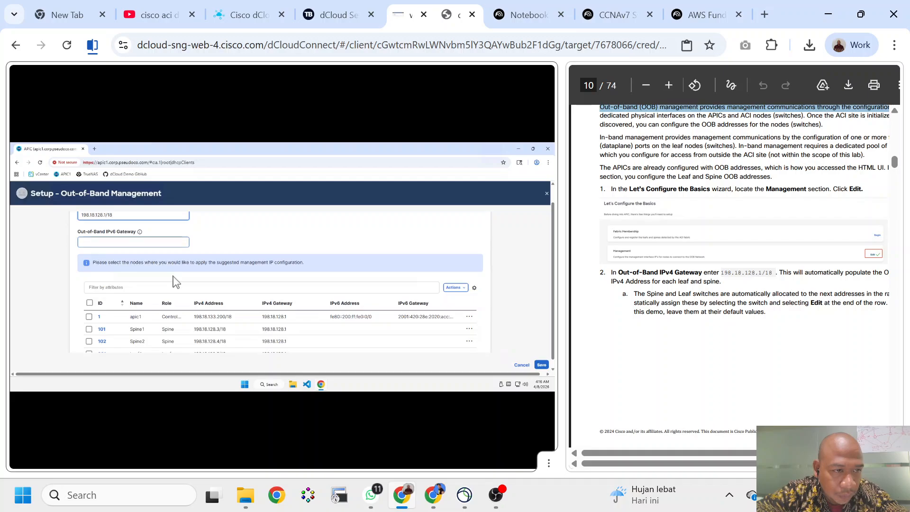
scroll(176, 282, "down", 1)
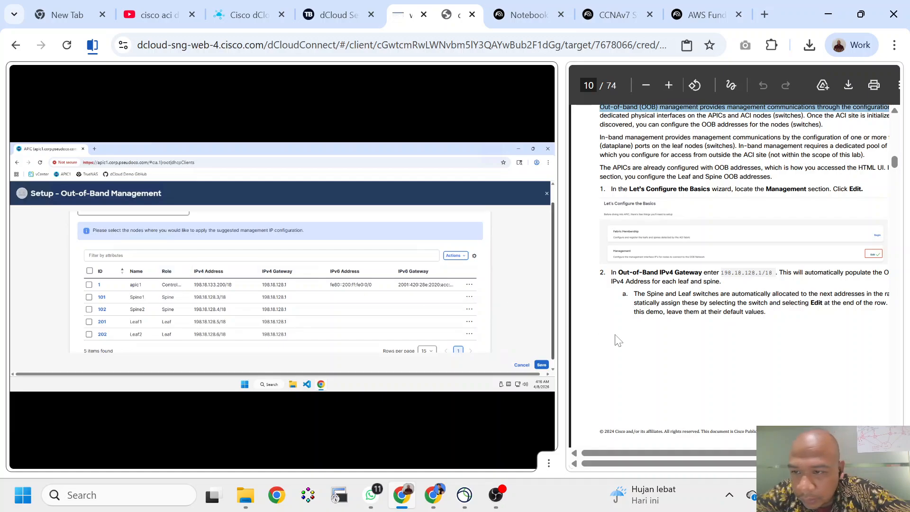
scroll(730, 279, "right", 2)
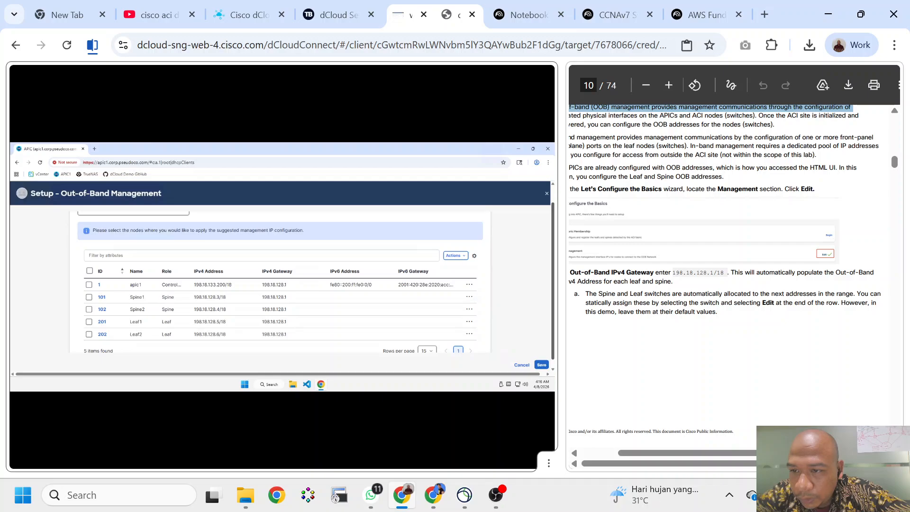
scroll(730, 280, "left", 1)
scroll(729, 279, "left", 1)
scroll(729, 280, "down", 1)
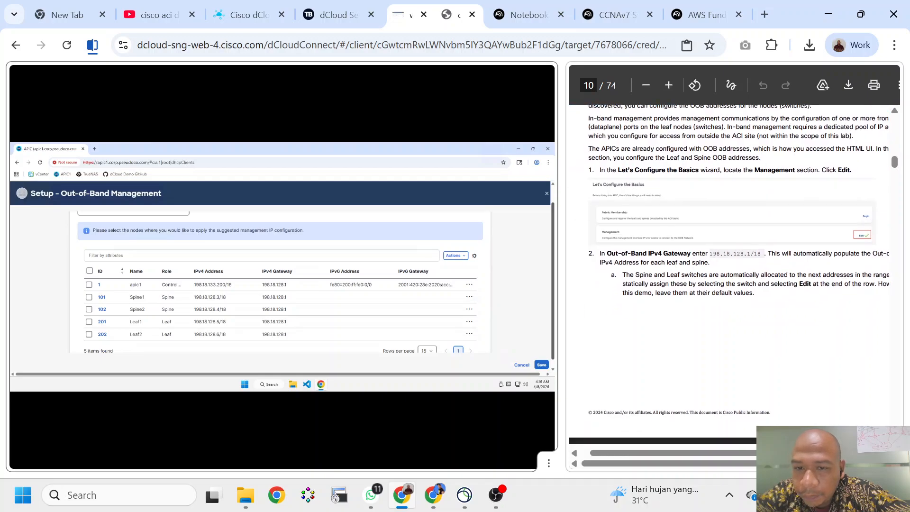
Read the guide's note on automatic and static switch address allocation and compare it with the wizard's gateway and node table.
scroll(730, 279, "down", 1)
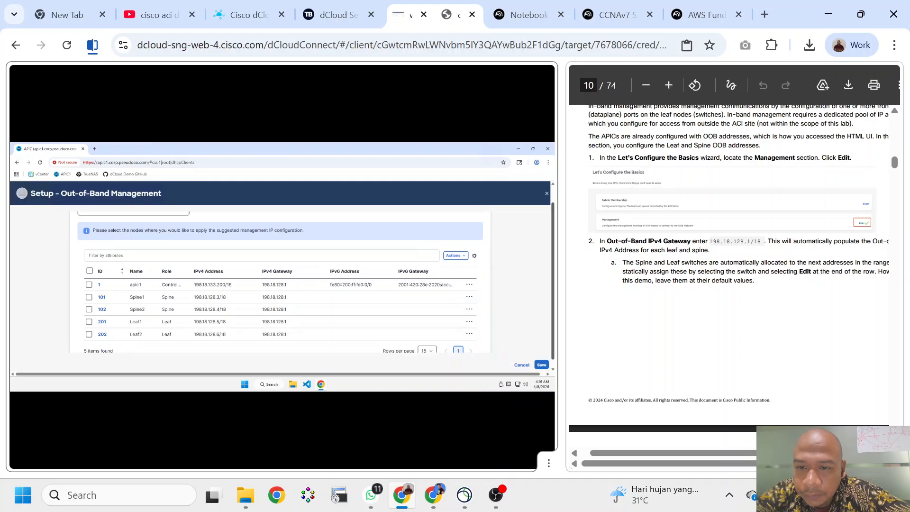
scroll(730, 280, "down", 1)
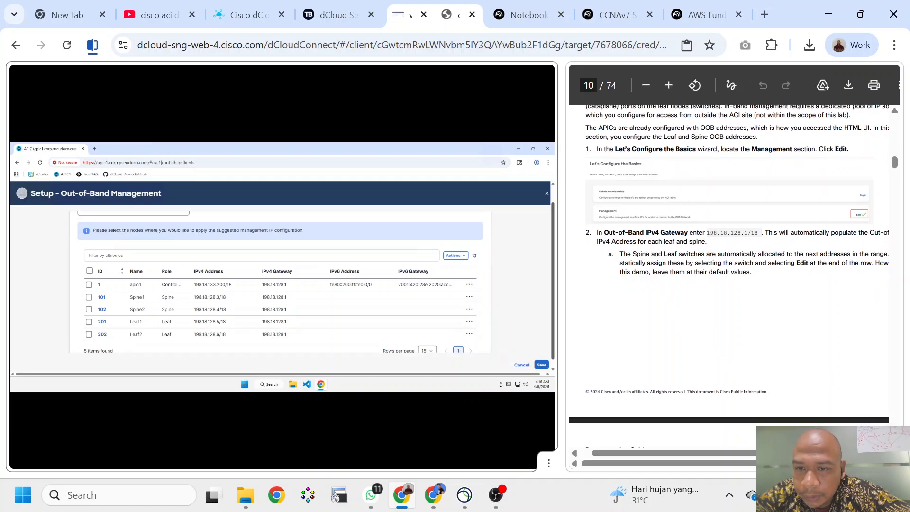
scroll(729, 279, "right", 3)
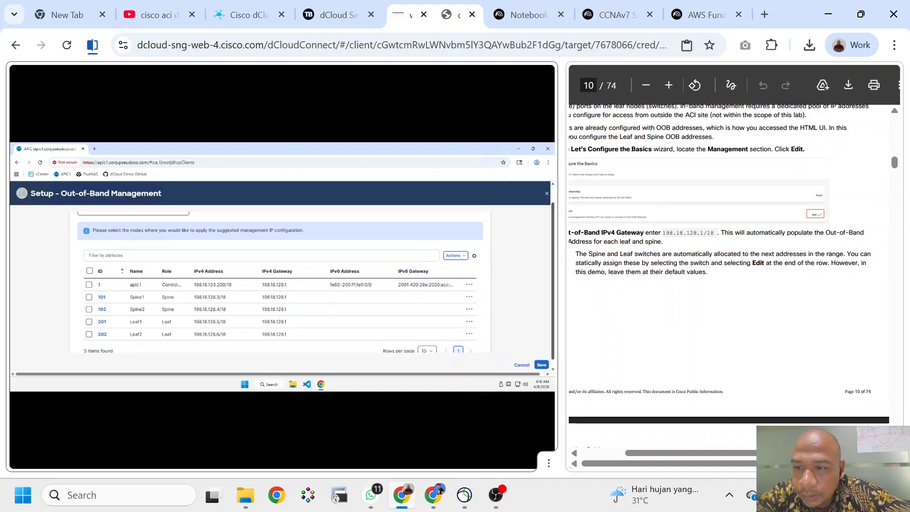
scroll(730, 279, "left", 1)
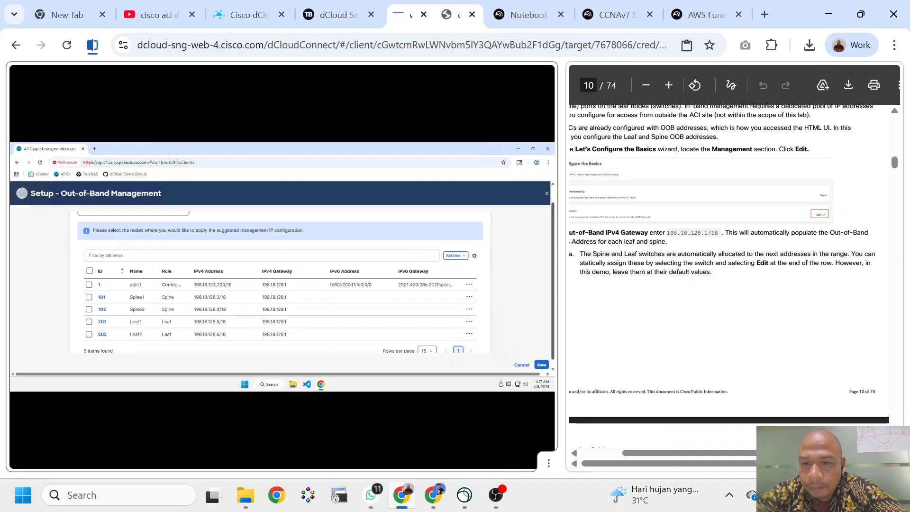
scroll(729, 274, "down", 1)
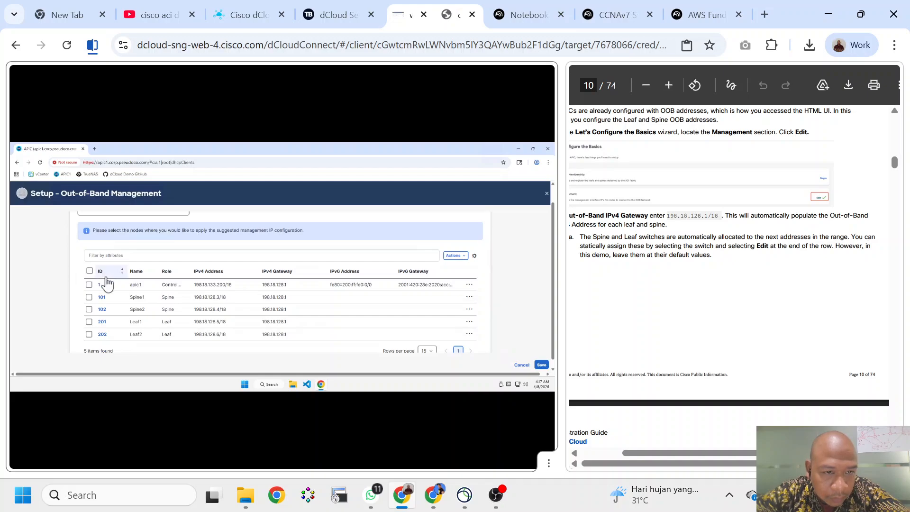
scroll(104, 282, "up", 1)
scroll(106, 281, "up", 2)
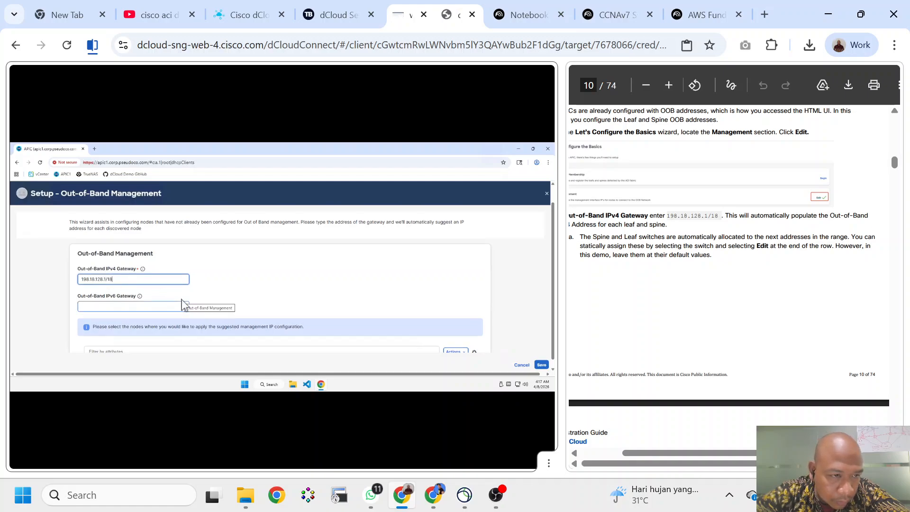
scroll(183, 304, "down", 3)
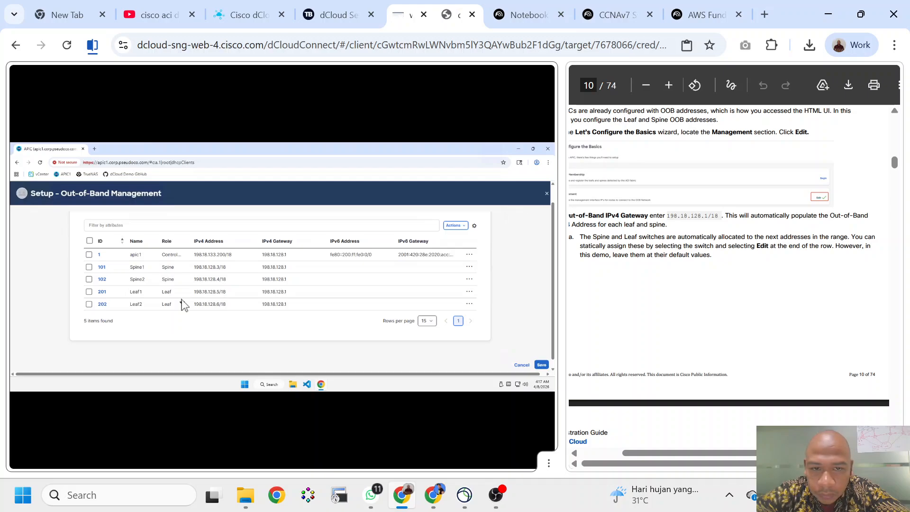
scroll(623, 271, "left", 3)
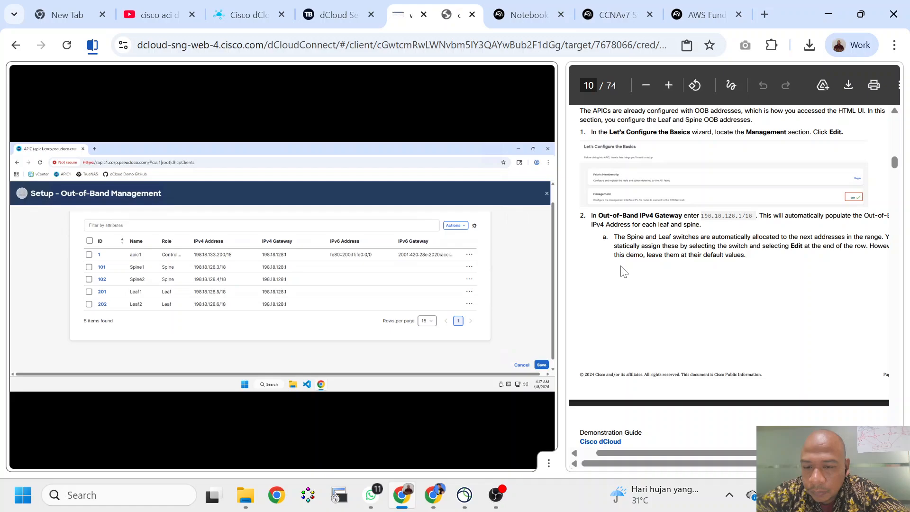
Enlarge the guide's Out-of-Band Management example on page 11 and compare its gateway and node addresses with the wizard.
scroll(624, 271, "down", 5)
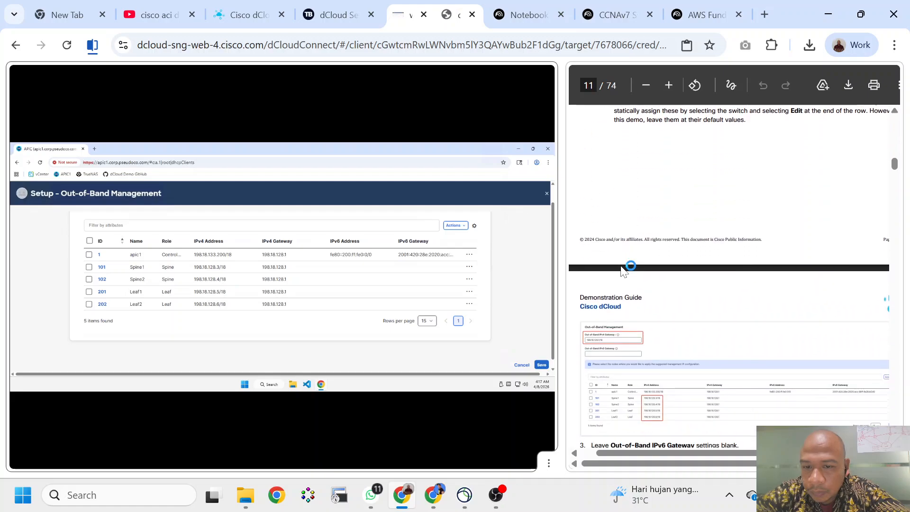
scroll(623, 271, "down", 1)
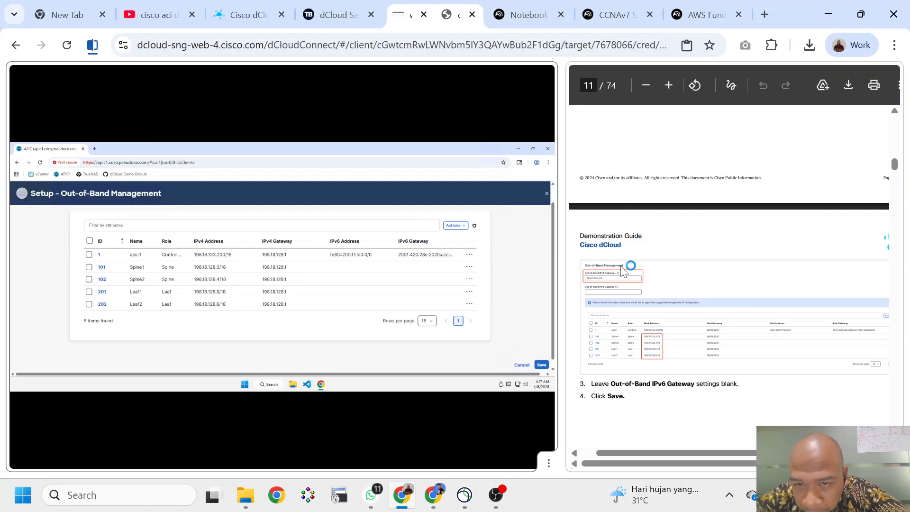
scroll(622, 267, "down", 1)
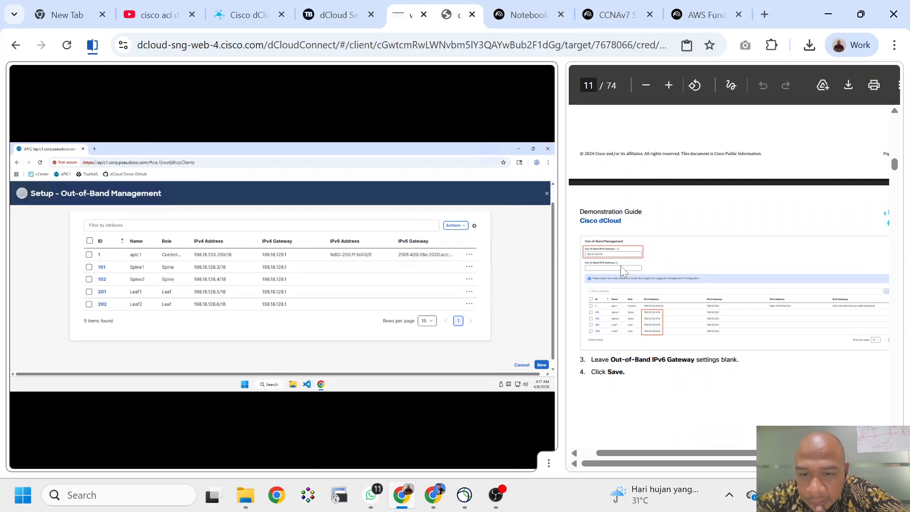
left_click(674, 88)
left_click(675, 88)
left_click(674, 88)
left_click(674, 88)
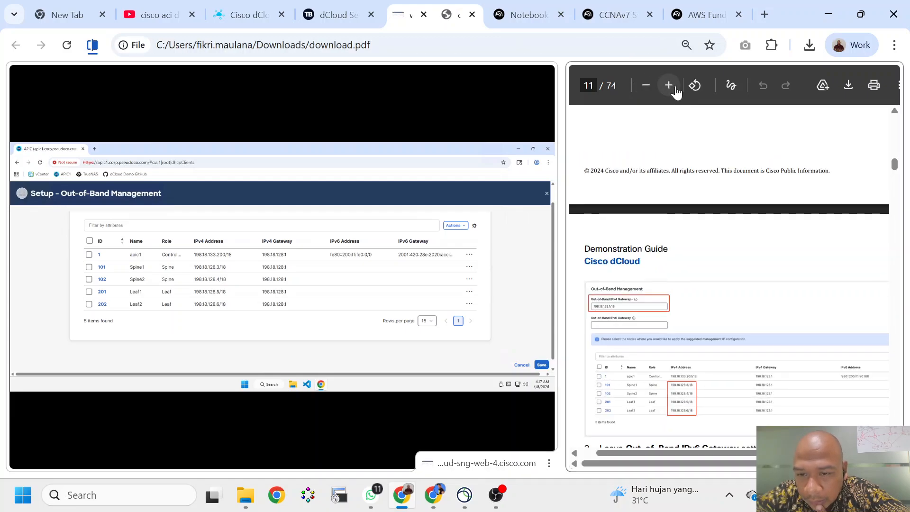
left_click(674, 90)
scroll(706, 224, "down", 3)
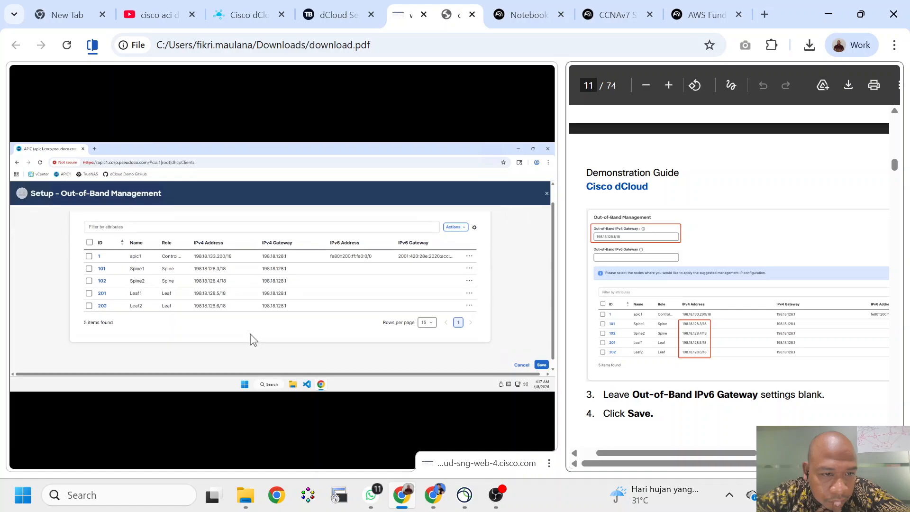
scroll(254, 340, "up", 1)
scroll(251, 339, "up", 3)
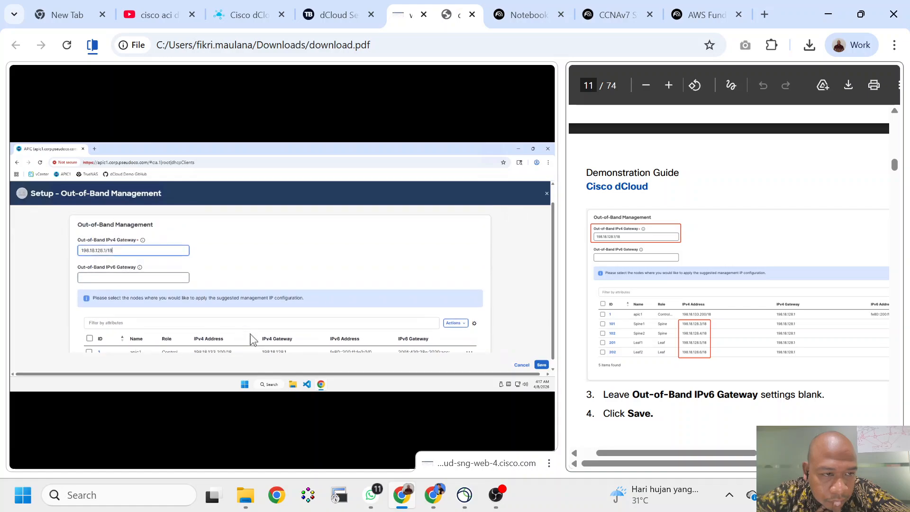
scroll(254, 339, "down", 3)
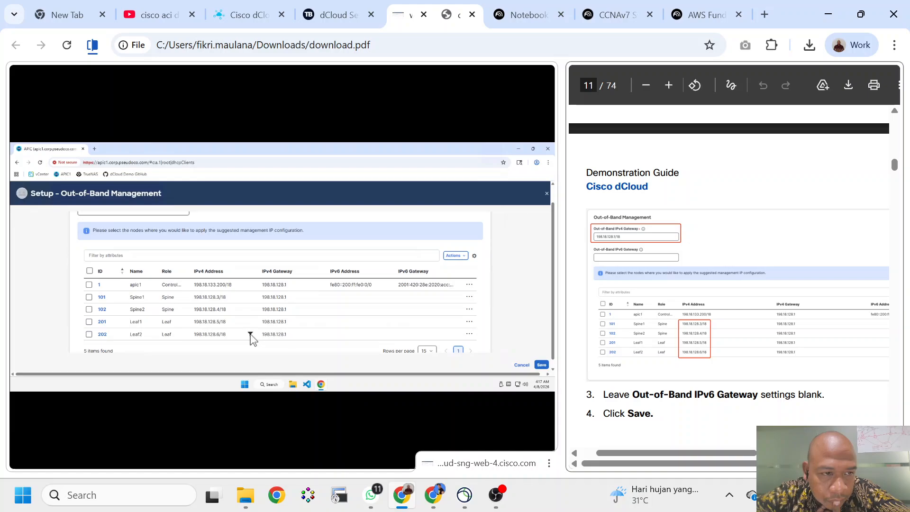
scroll(251, 339, "up", 2)
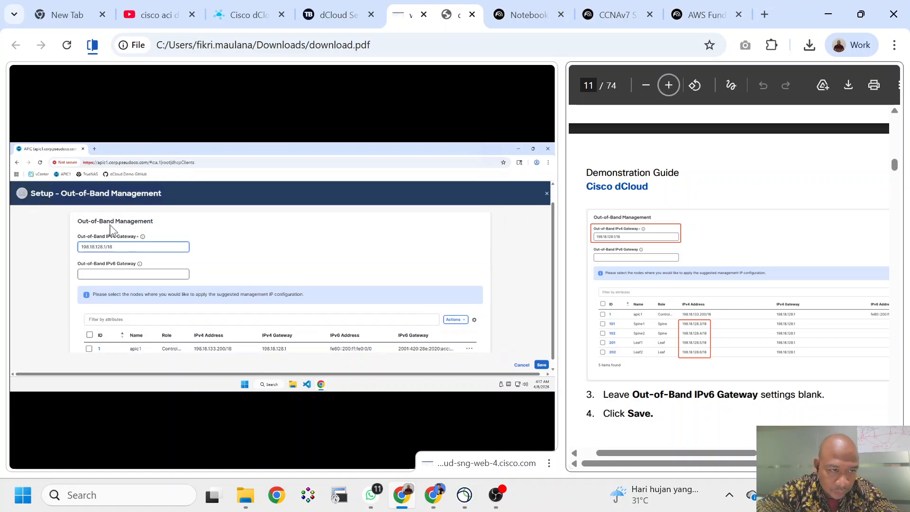
Try 198.18.128.2/18 as the Out-of-Band IPv4 Gateway and check the suggested node addresses.
left_click(124, 246)
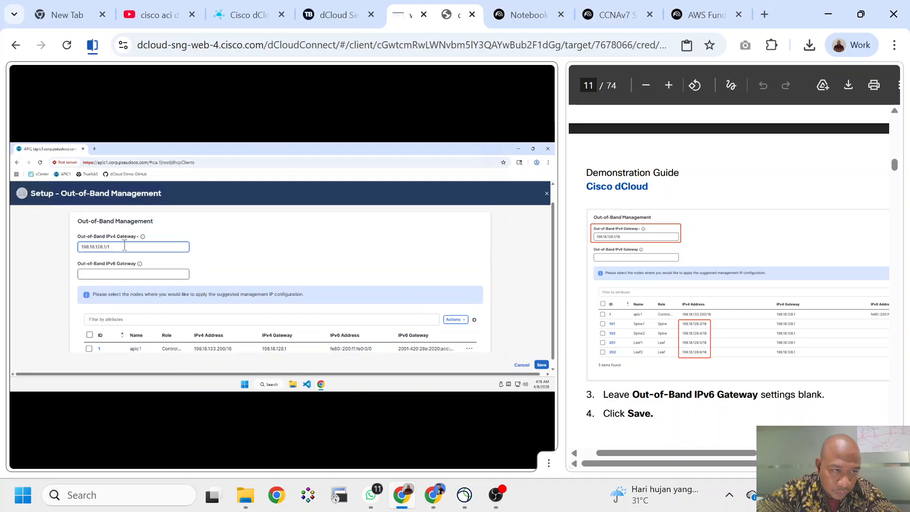
key("BackSpace")
key("BackSpace")
key("BackSpace")
type("2/18")
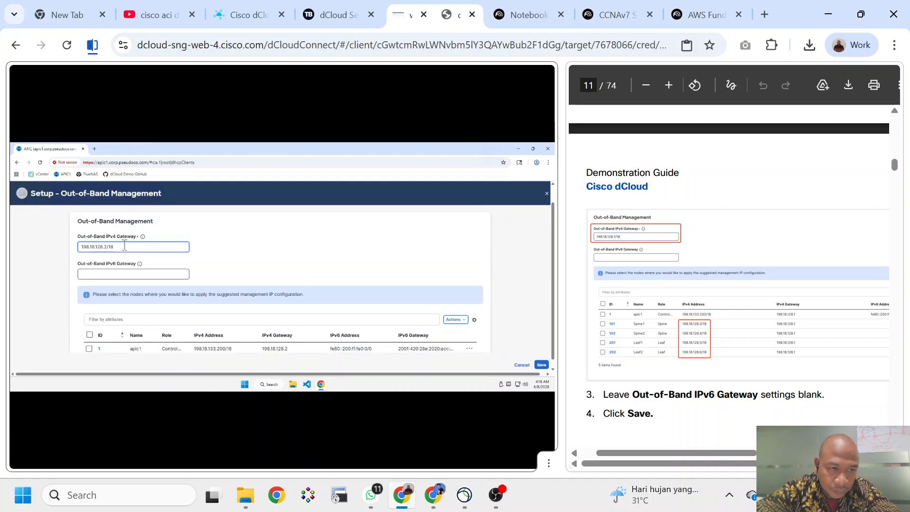
scroll(125, 246, "down", 1)
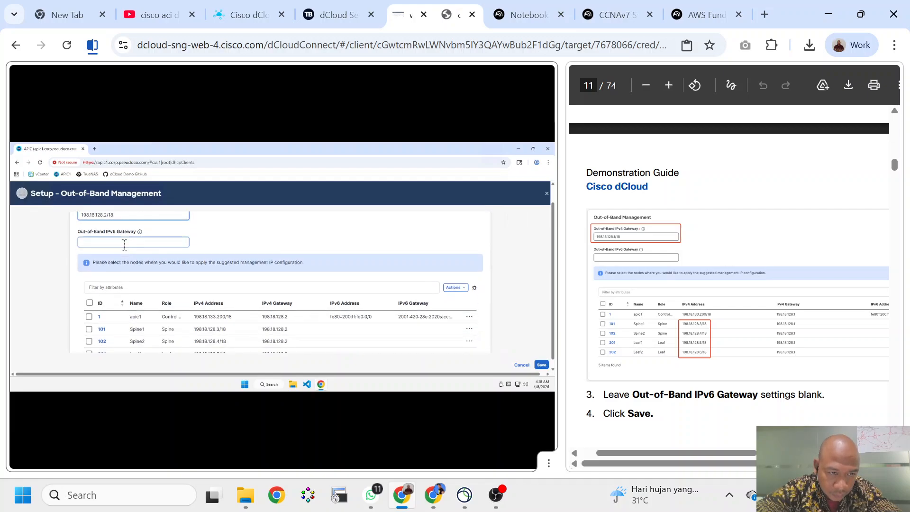
scroll(125, 245, "up", 1)
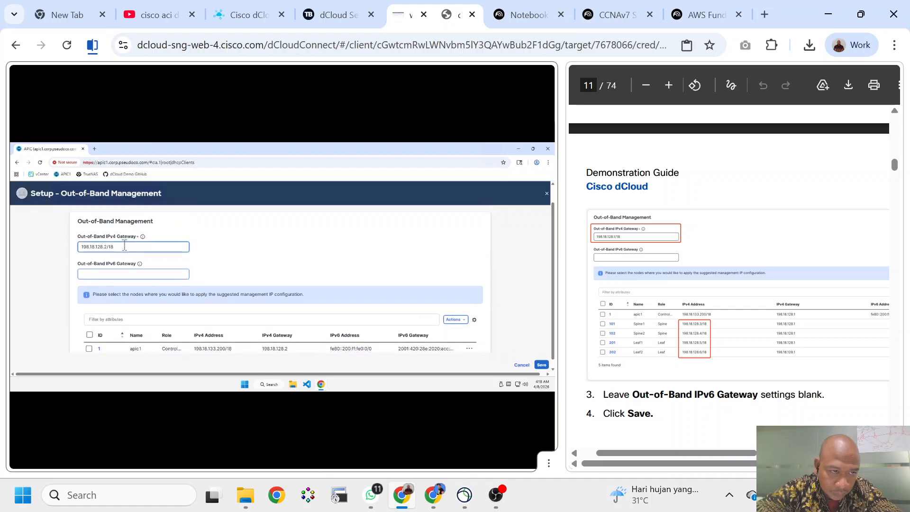
Try 198.18.129.1/18 as the Out-of-Band IPv4 Gateway and examine the addresses suggested for all nodes.
key("BackSpace")
key("BackSpace")
key("BackSpace")
key("BackSpace")
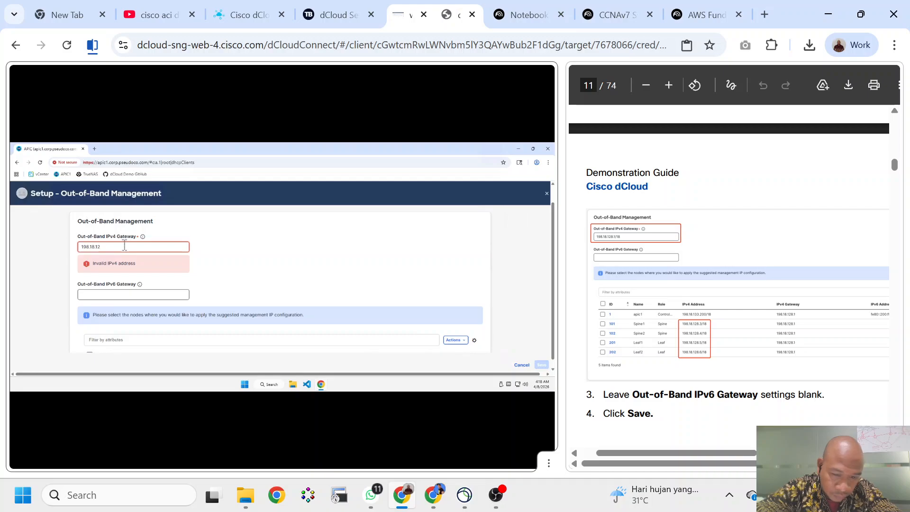
type(".1/18")
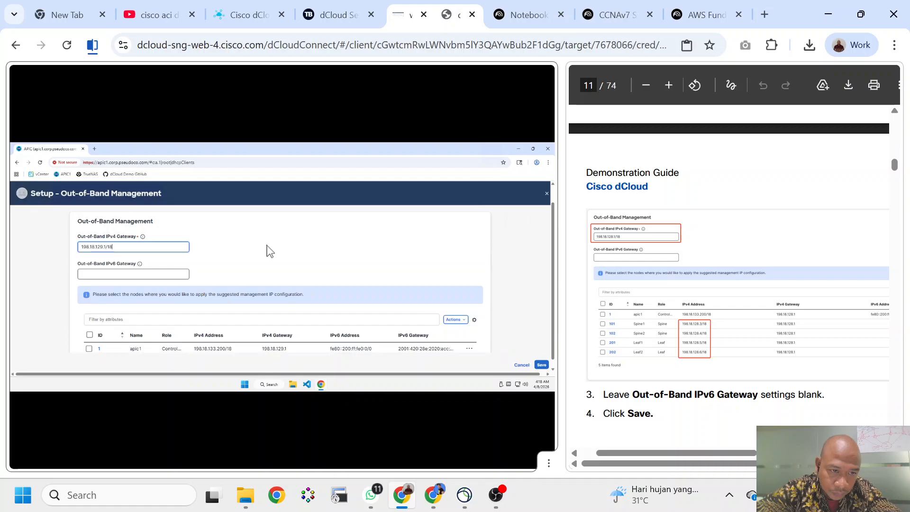
scroll(268, 251, "down", 1)
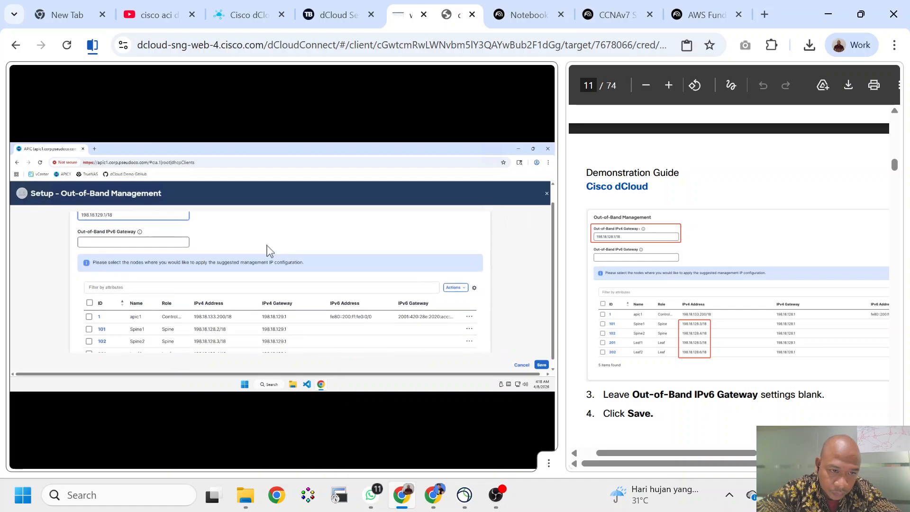
scroll(268, 251, "down", 1)
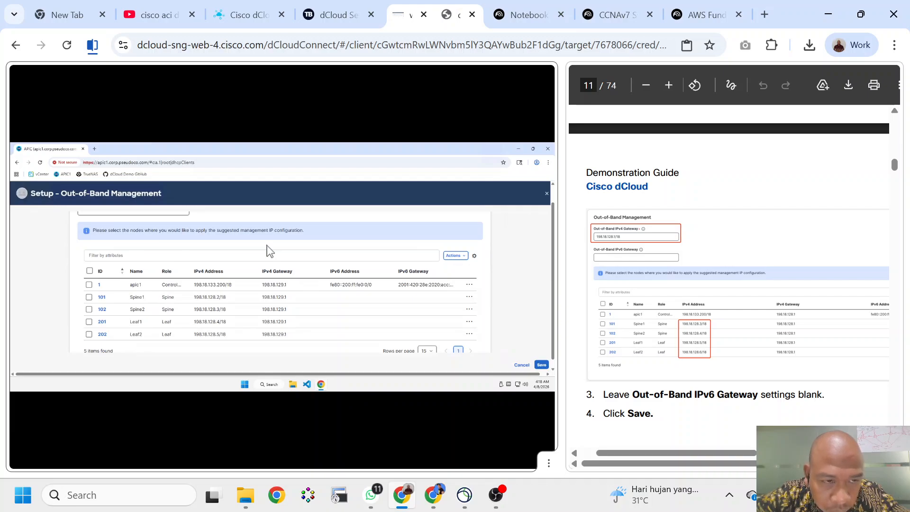
Set the Out-of-Band IPv4 Gateway back to 198.18.128.1/18.
scroll(268, 251, "up", 2)
key("BackSpace")
key("BackSpace")
key("BackSpace")
key("BackSpace")
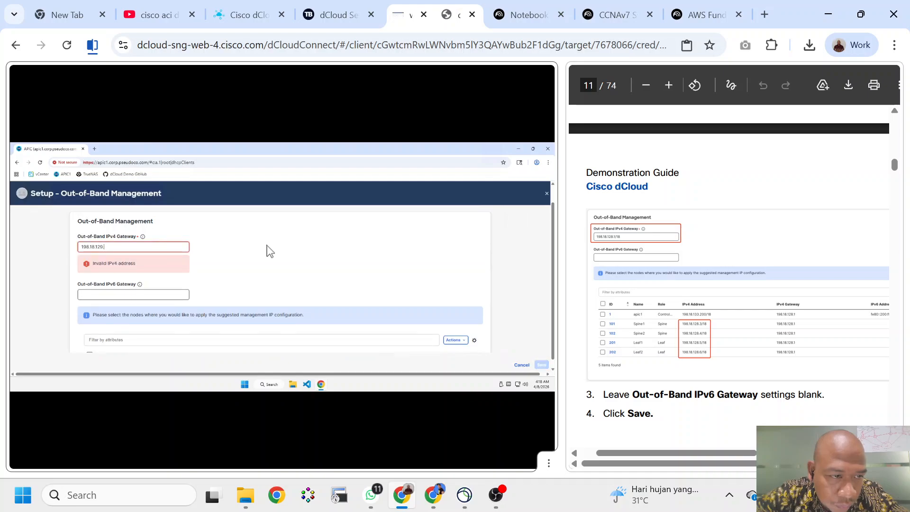
key("BackSpace")
key("BackSpace")
type("8")
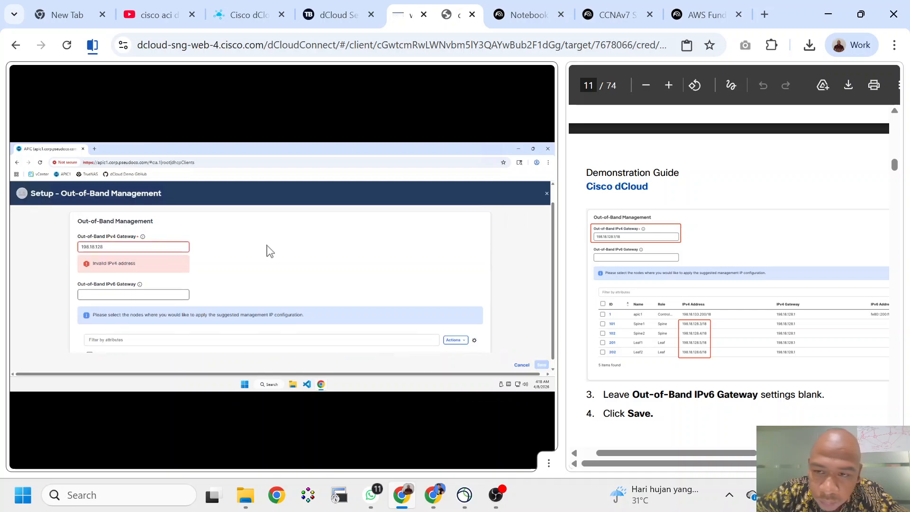
type(".1")
type("/18")
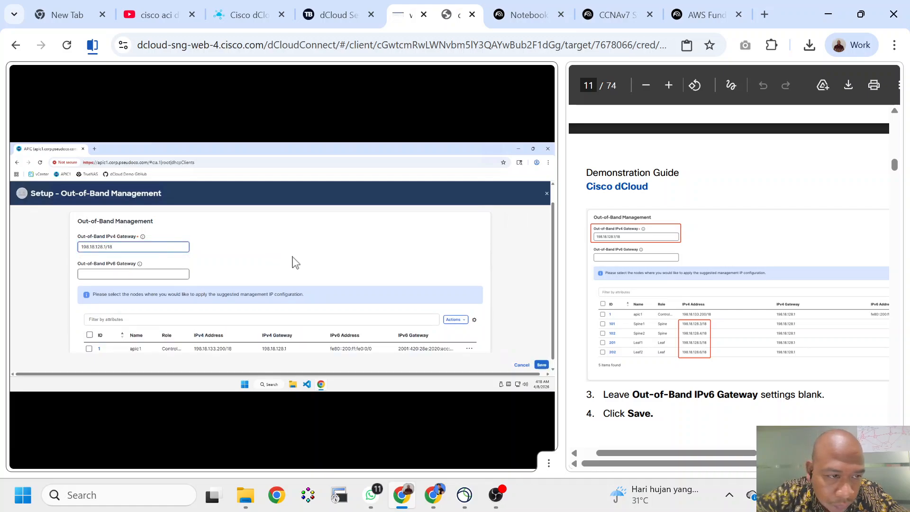
Check the node addresses against the guide and save the out-of-band management settings with the IPv6 gateway left blank.
scroll(296, 262, "down", 3)
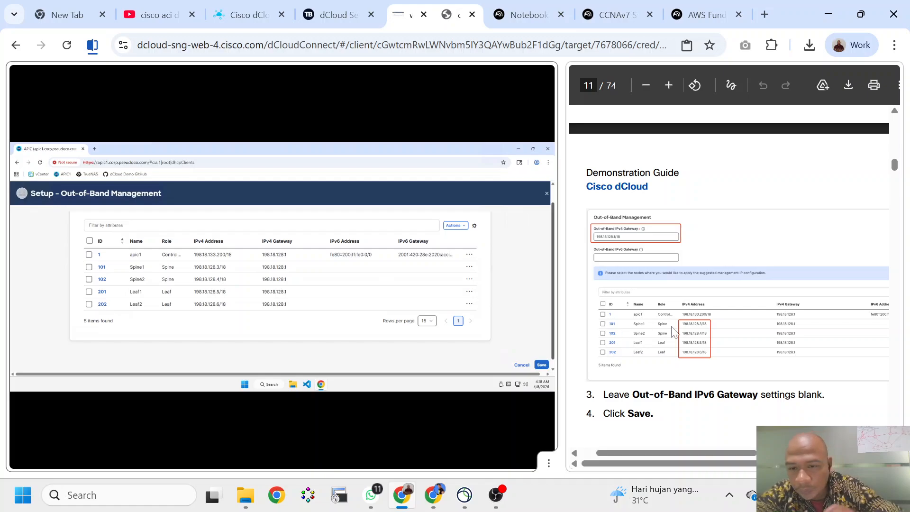
scroll(671, 328, "down", 2)
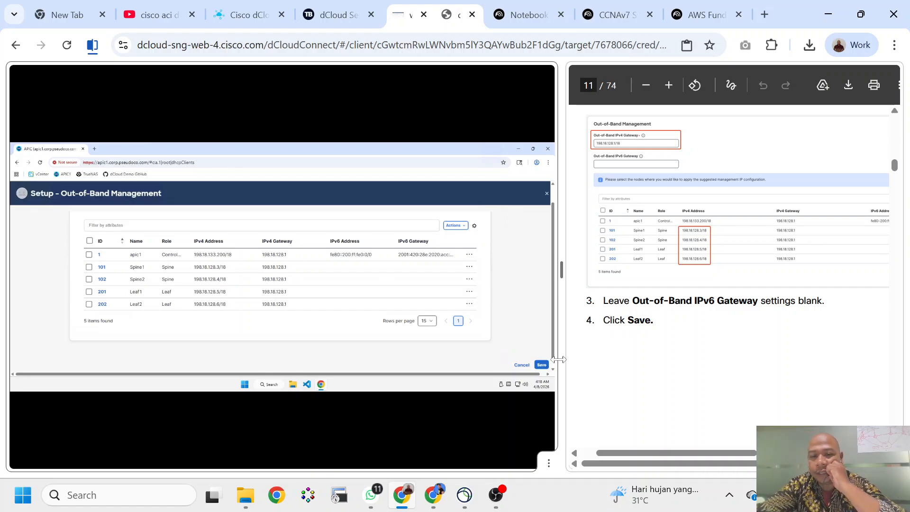
left_click(542, 365)
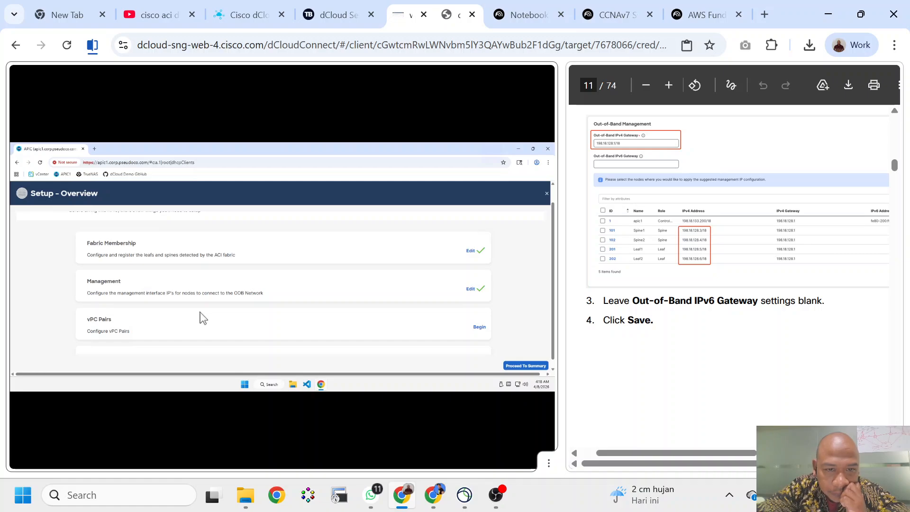
Read the vPC Pairs section on page 12 of the demonstration guide, reducing the PDF zoom to fit the instructions.
scroll(666, 356, "down", 4)
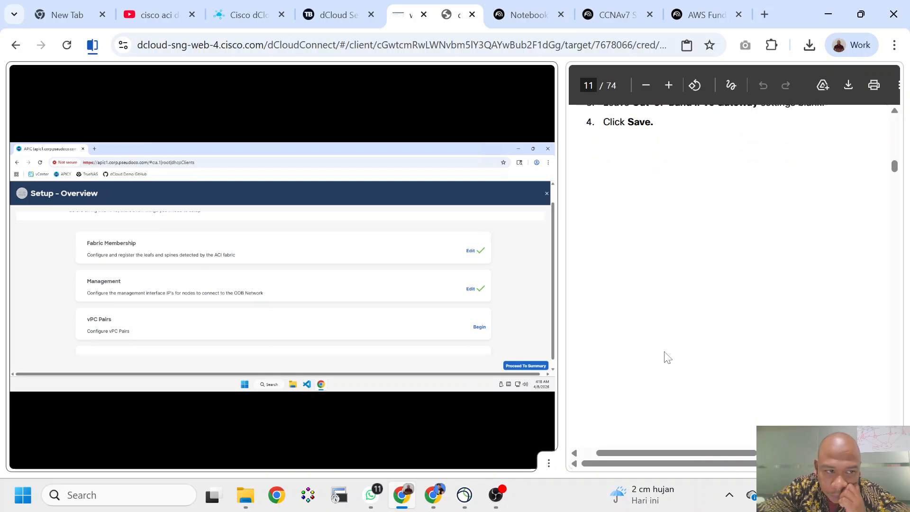
scroll(665, 357, "down", 5)
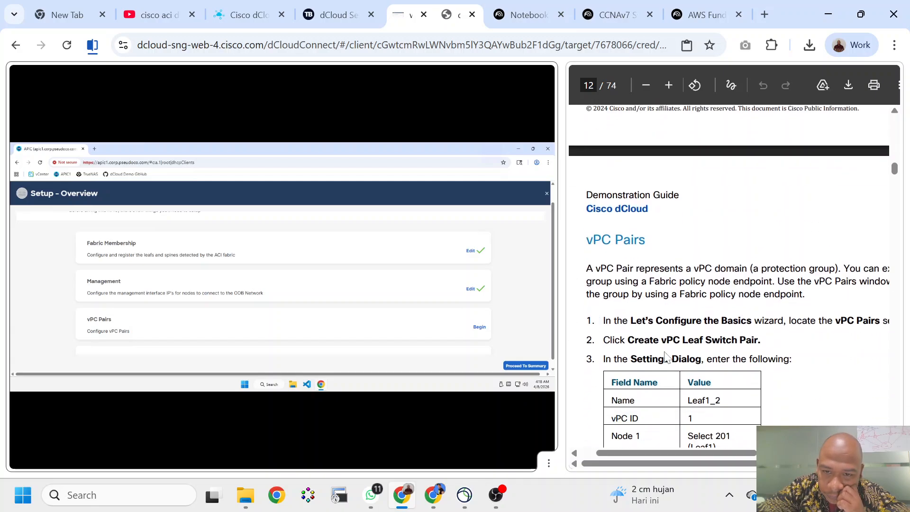
scroll(665, 356, "down", 1)
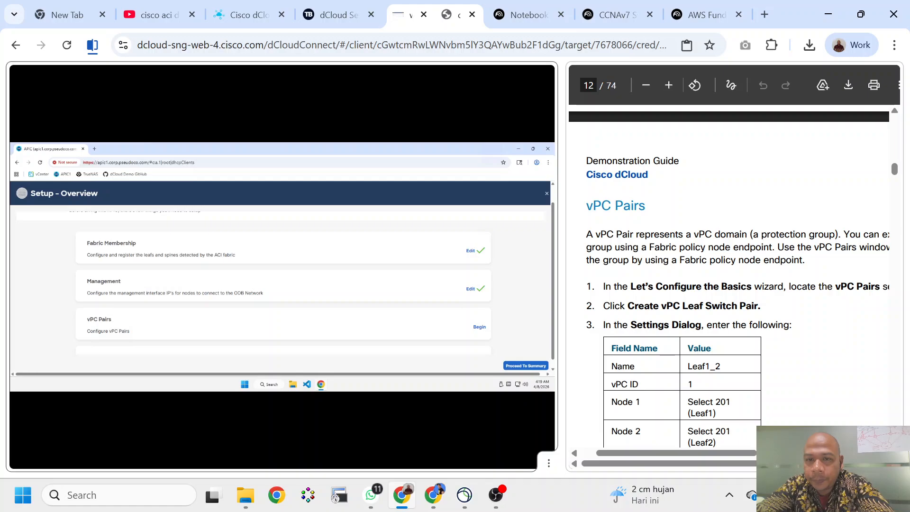
scroll(686, 209, "down", 1)
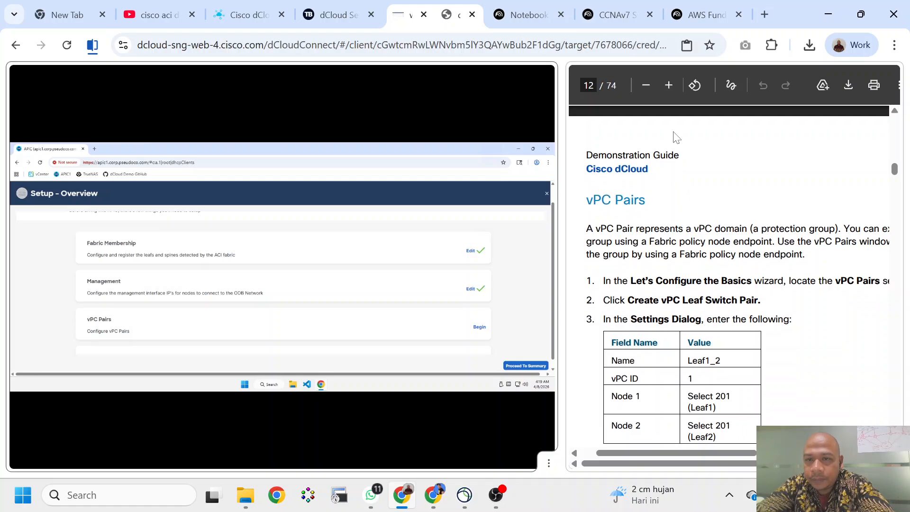
left_click(647, 89)
left_click(647, 88)
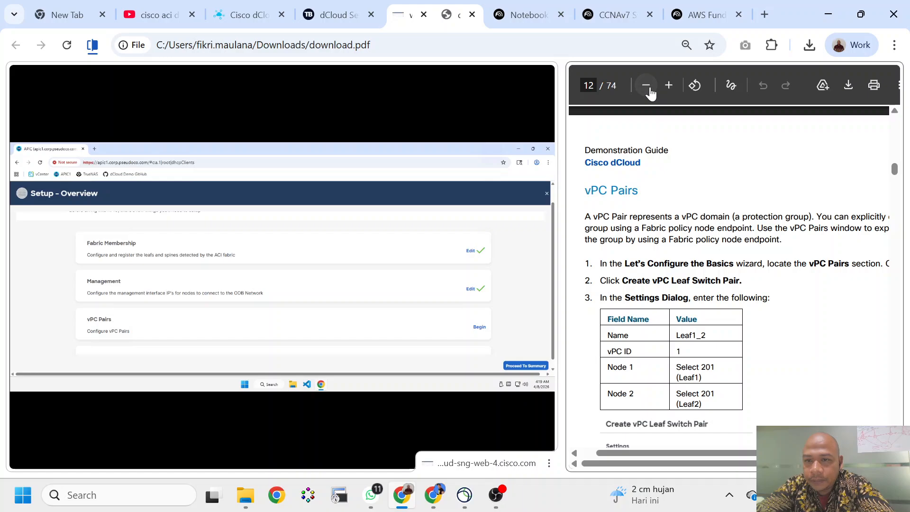
left_click(647, 88)
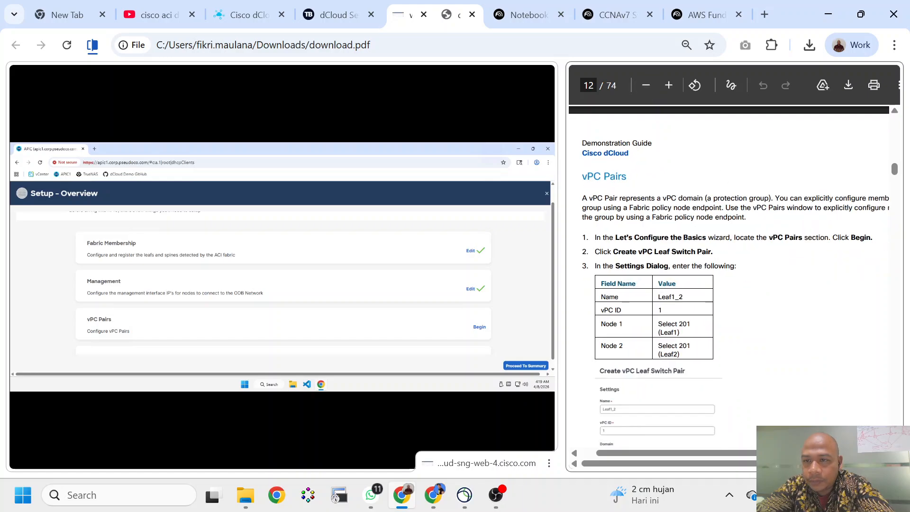
scroll(730, 285, "right", 3)
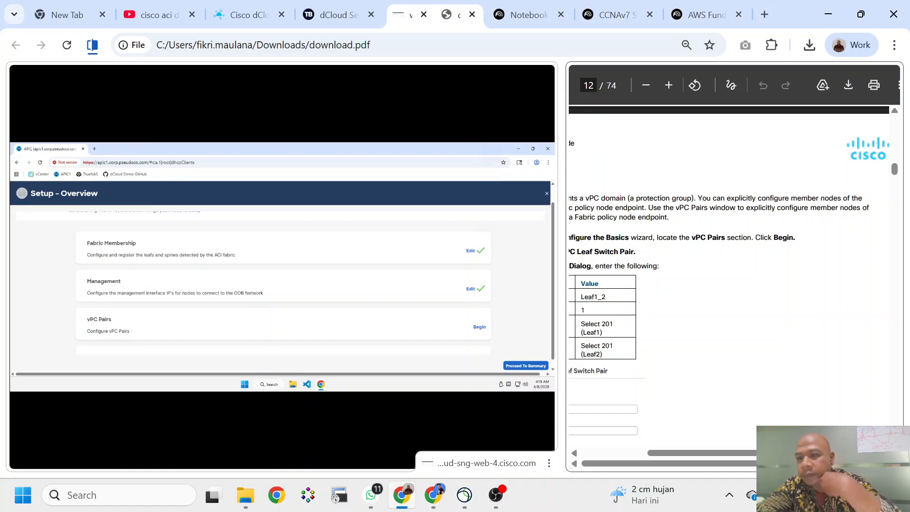
scroll(730, 284, "left", 3)
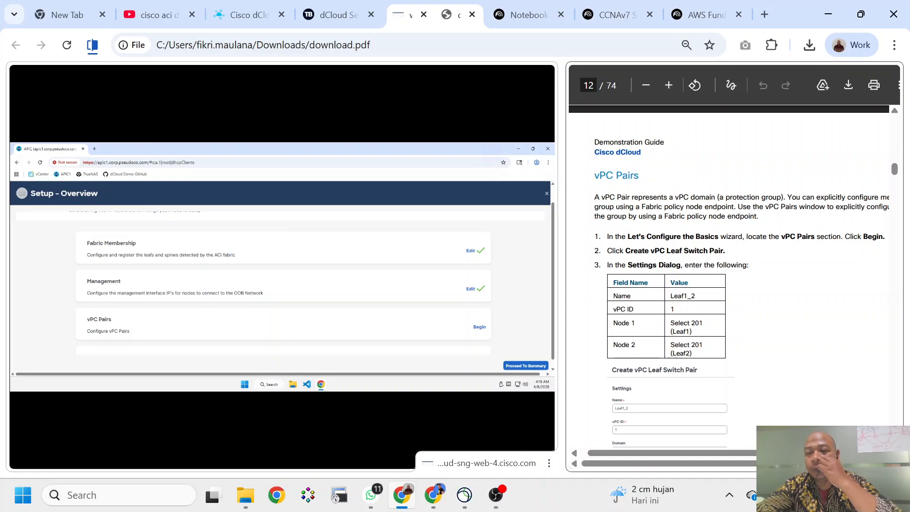
scroll(729, 284, "right", 1)
scroll(729, 284, "right", 2)
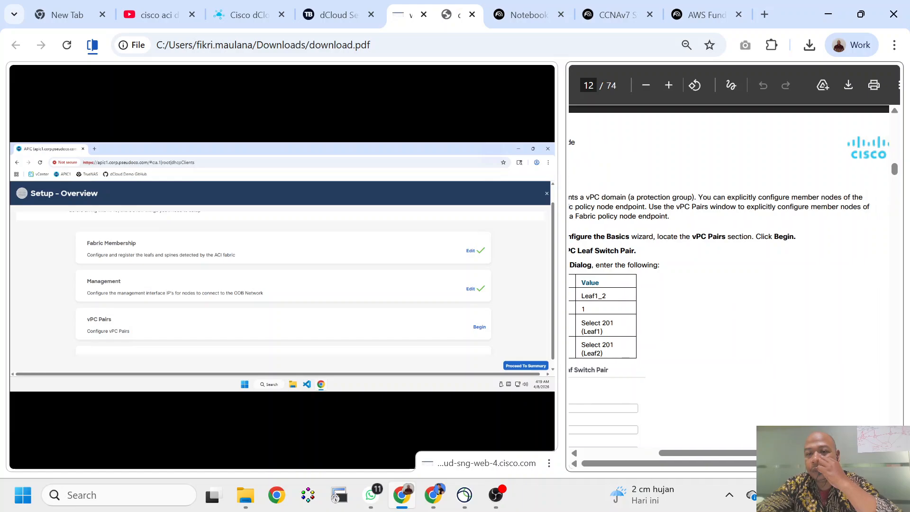
scroll(730, 284, "left", 3)
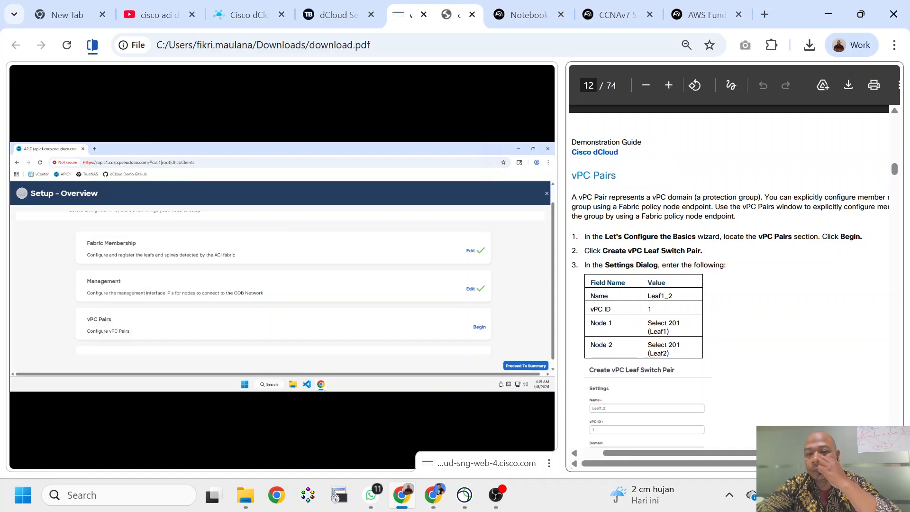
scroll(729, 275, "down", 1)
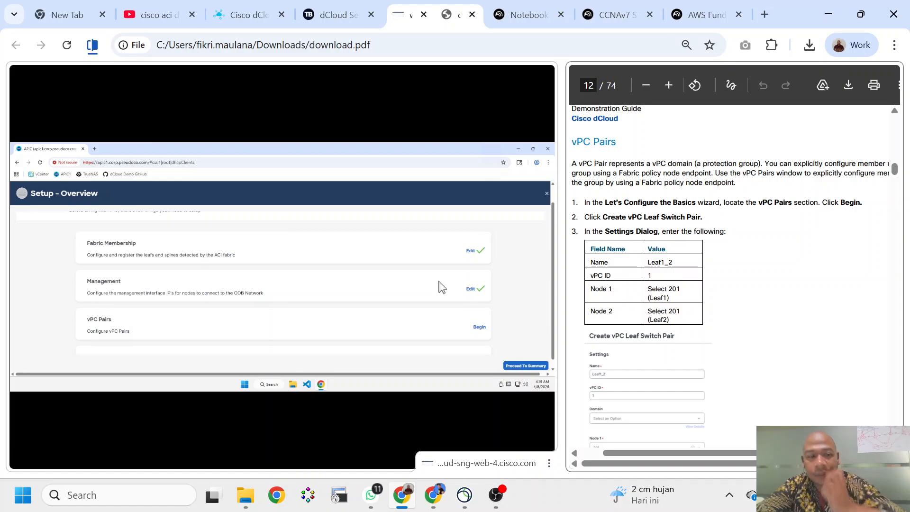
Begin the vPC Pairs setup and start a new vPC leaf switch pair named Leaf1_2.
scroll(469, 298, "down", 1)
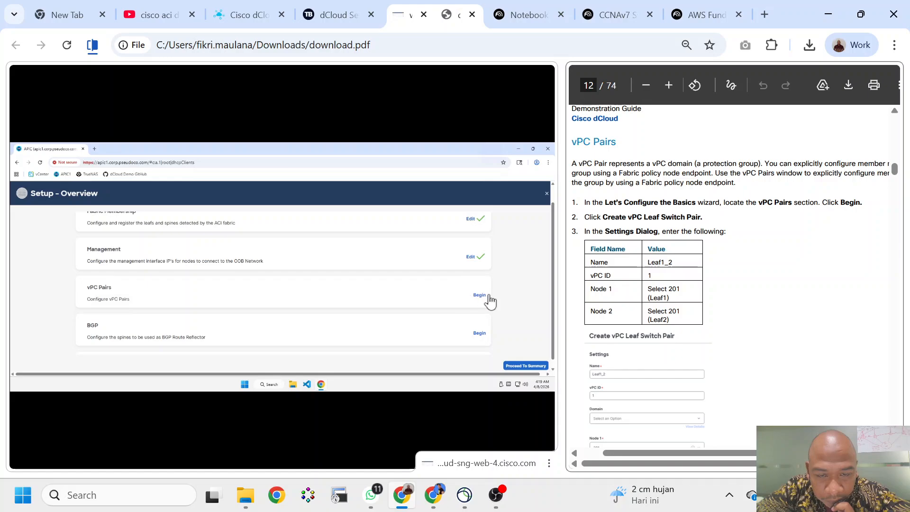
left_click(479, 295)
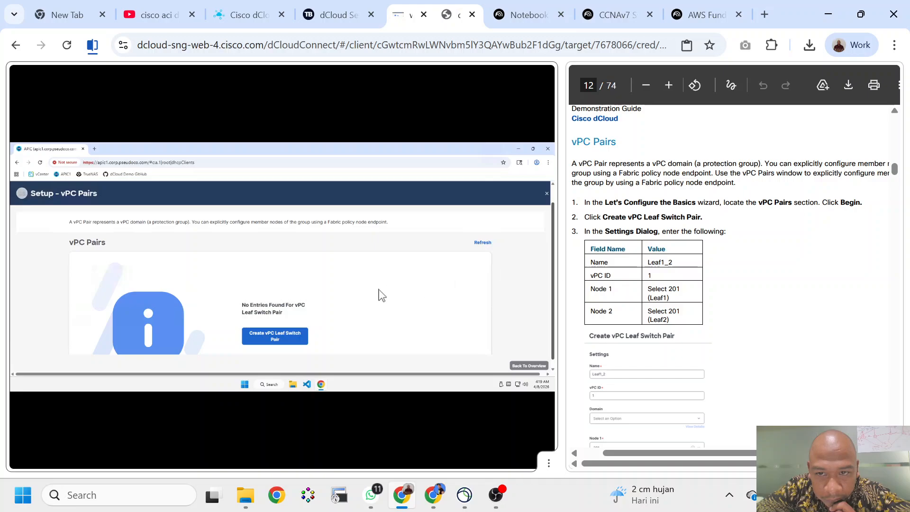
scroll(374, 294, "down", 1)
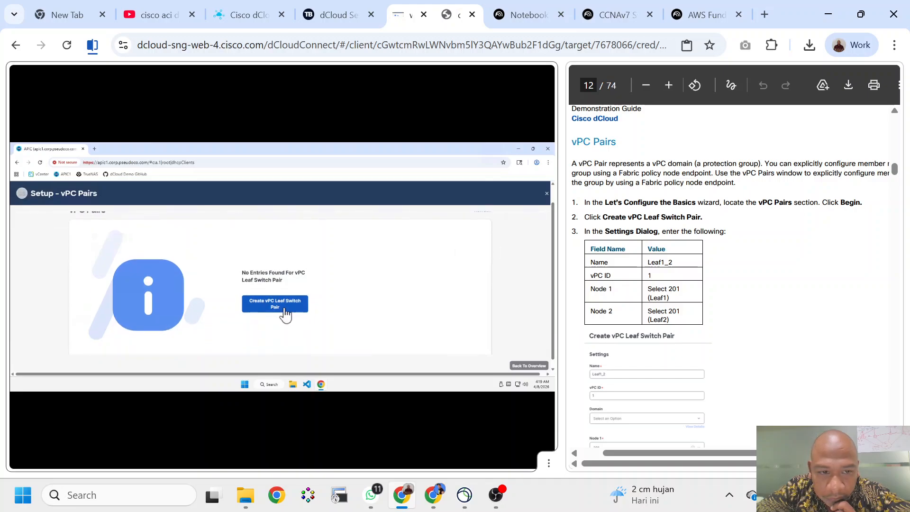
left_click(286, 315)
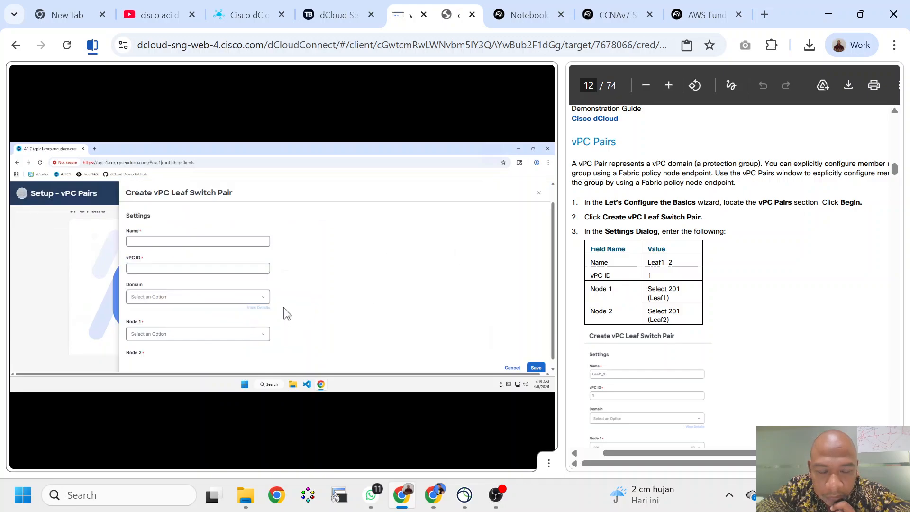
left_click(205, 241)
type("Leaf")
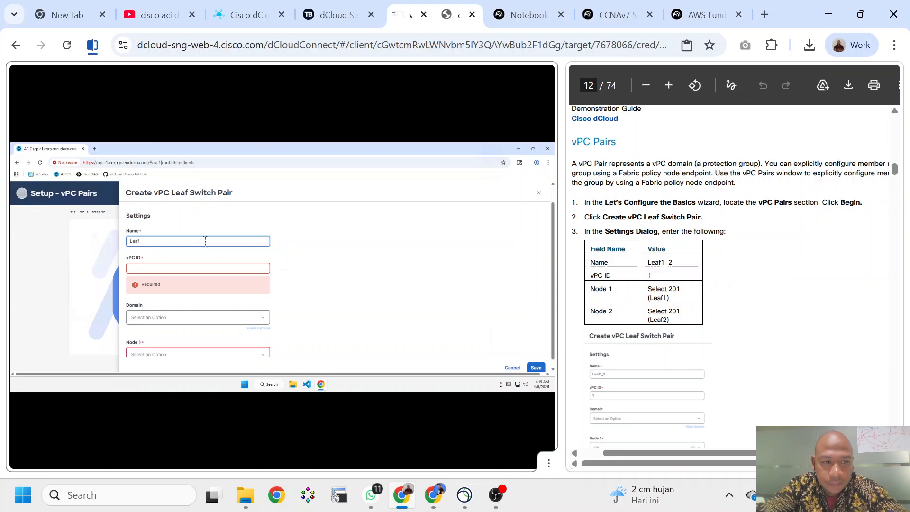
type("1")
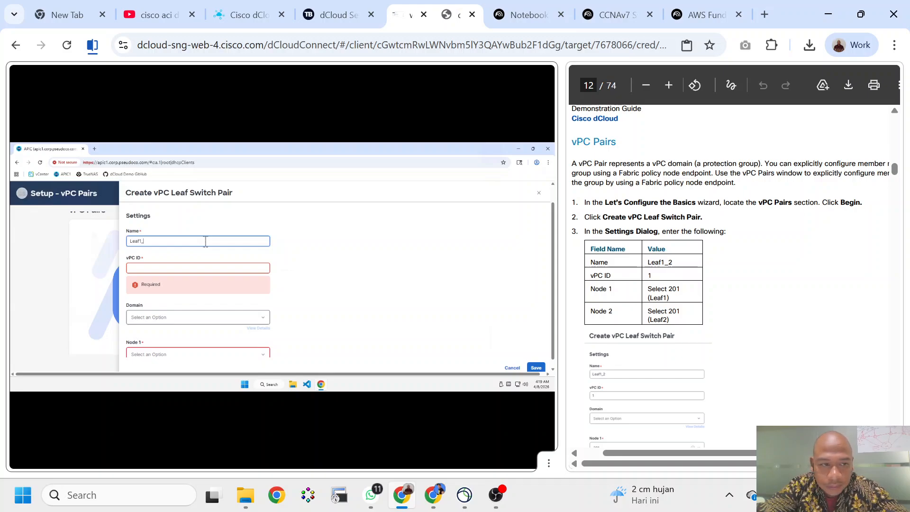
type("_2")
key("Tab")
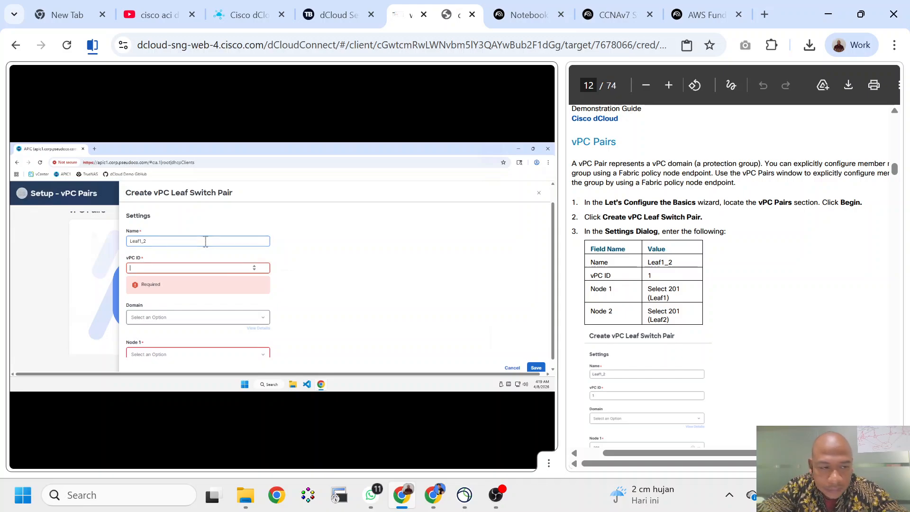
left_click(230, 267)
type("10")
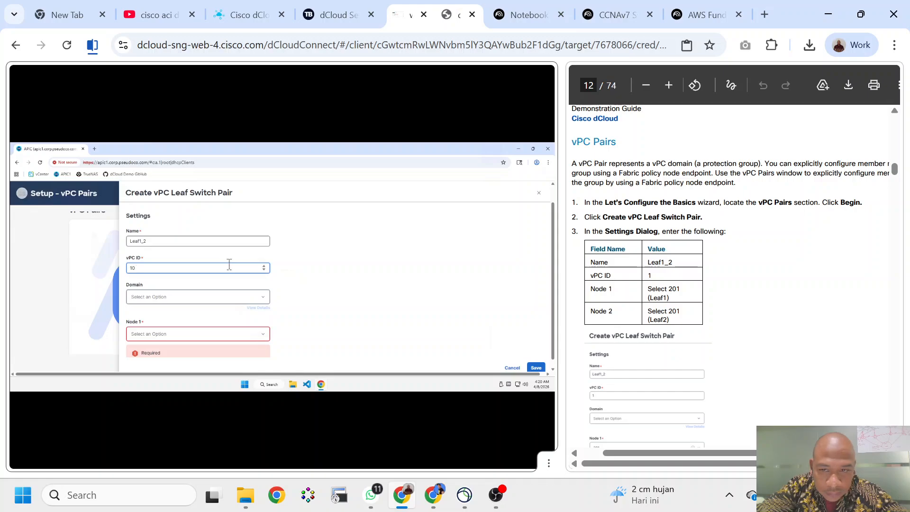
key("BackSpace")
key("BackSpace")
type("20")
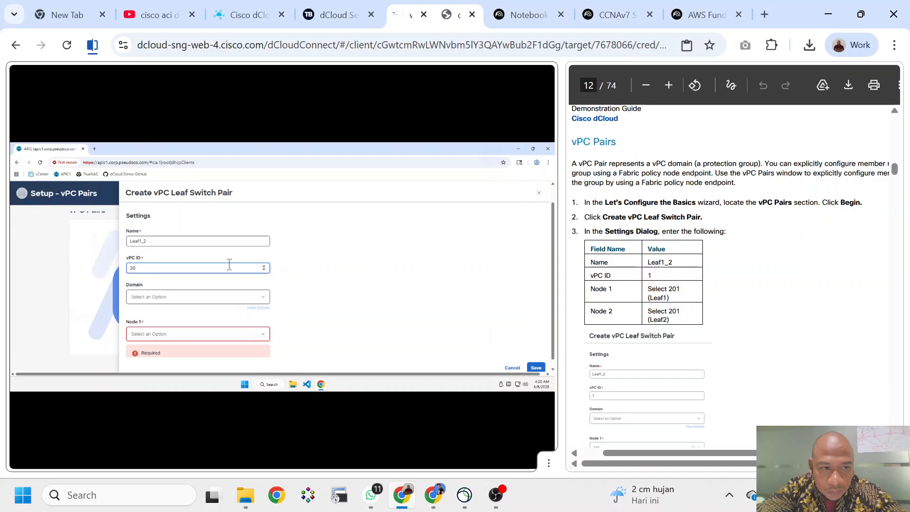
type("1")
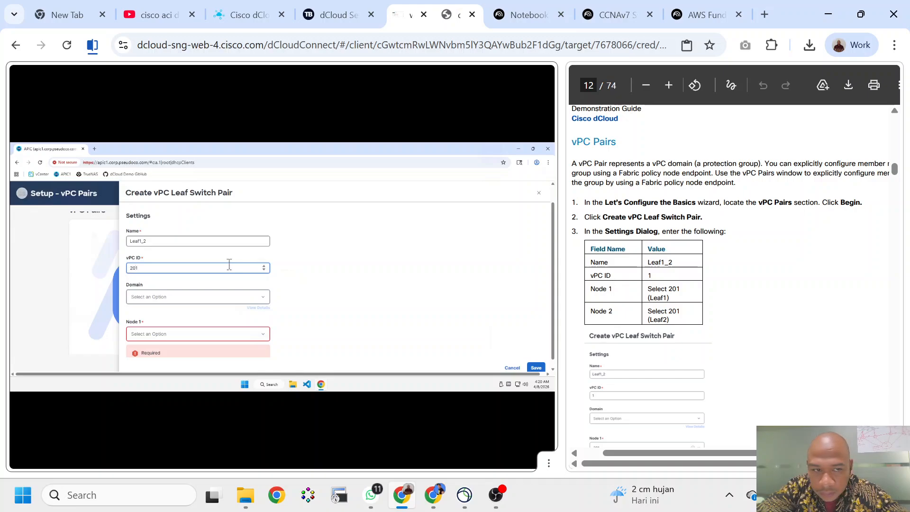
left_click(233, 302)
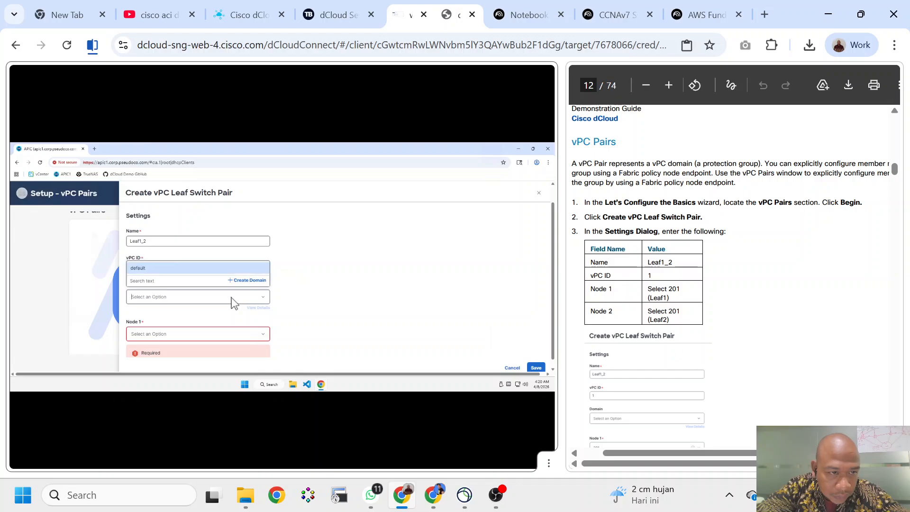
left_click(310, 273)
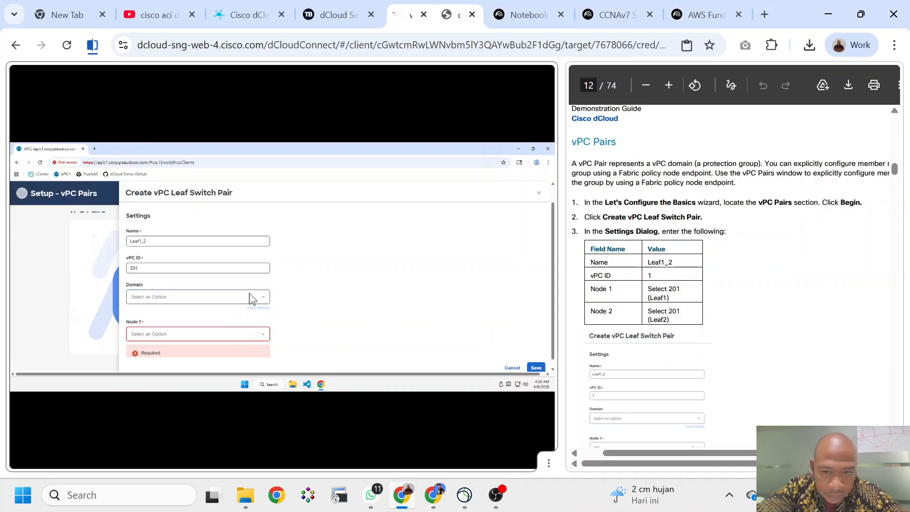
Set the leaf switch pair's vPC ID to 1 and its domain to default.
left_click(234, 269)
type("-")
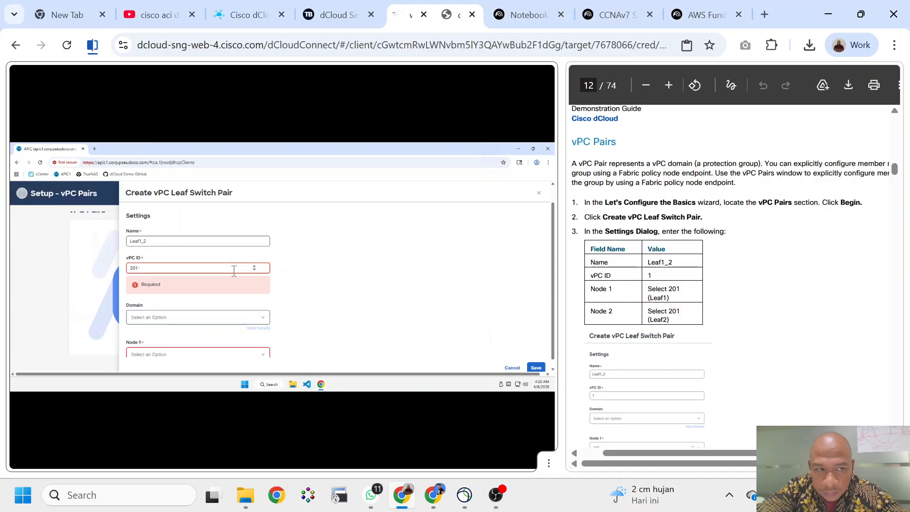
key("BackSpace")
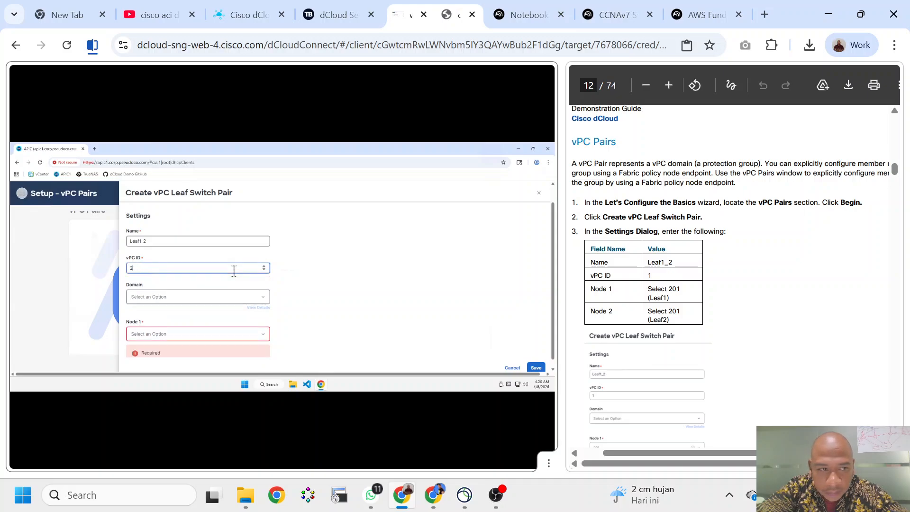
key("BackSpace")
type("1")
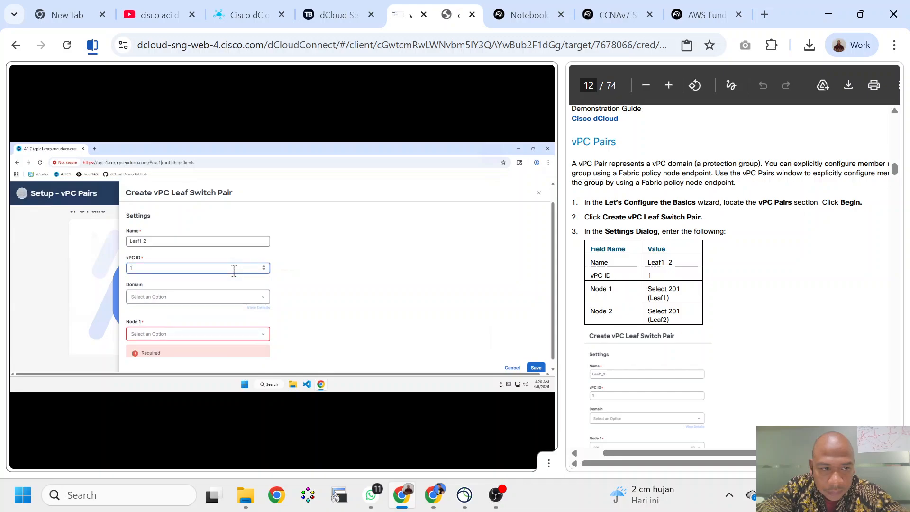
left_click(230, 299)
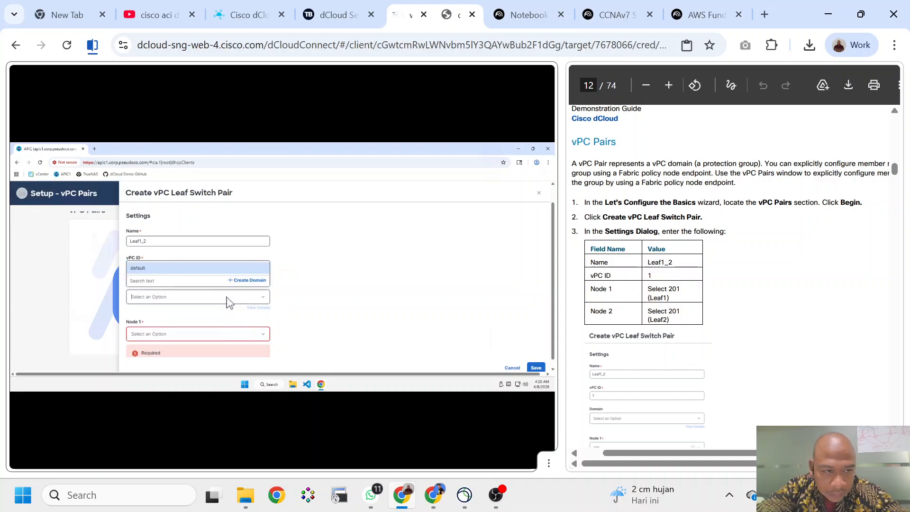
left_click(203, 267)
Assign 201 as Node 1 and 202 as Node 2, and save the vPC leaf switch pair.
scroll(244, 307, "down", 2)
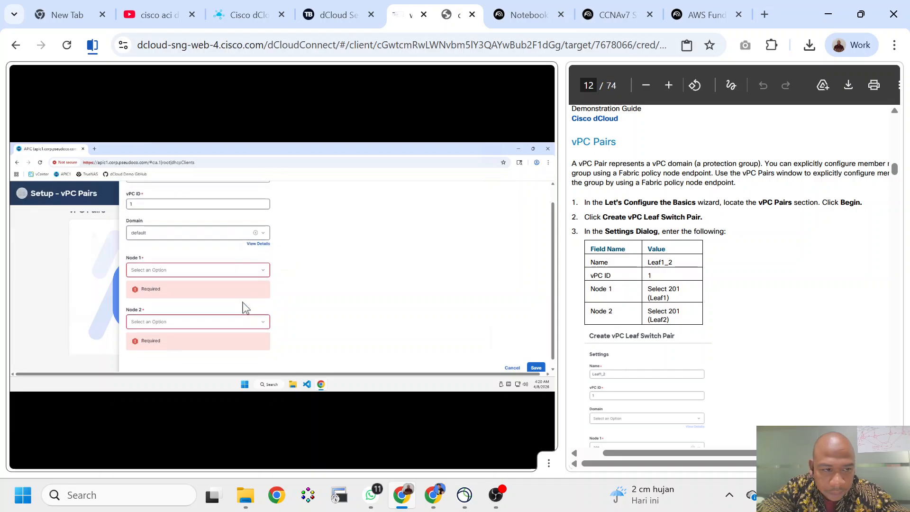
left_click(207, 268)
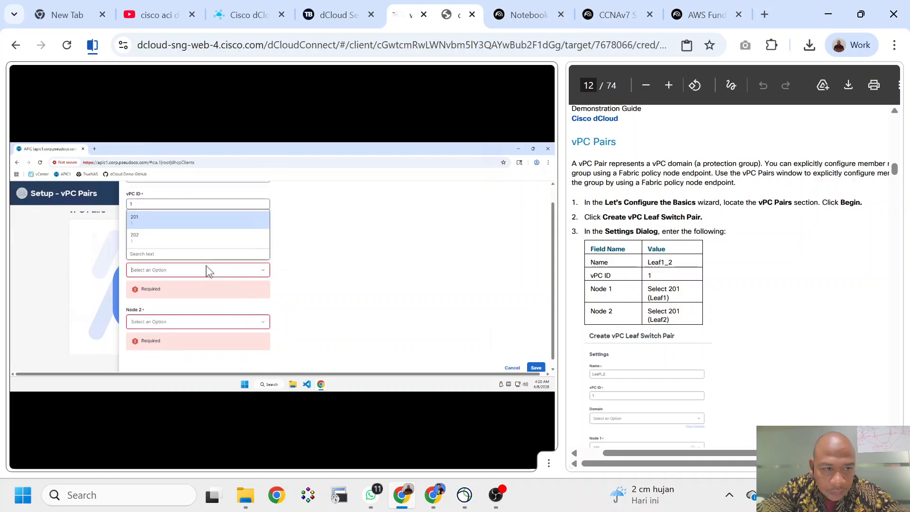
left_click(201, 220)
left_click(200, 304)
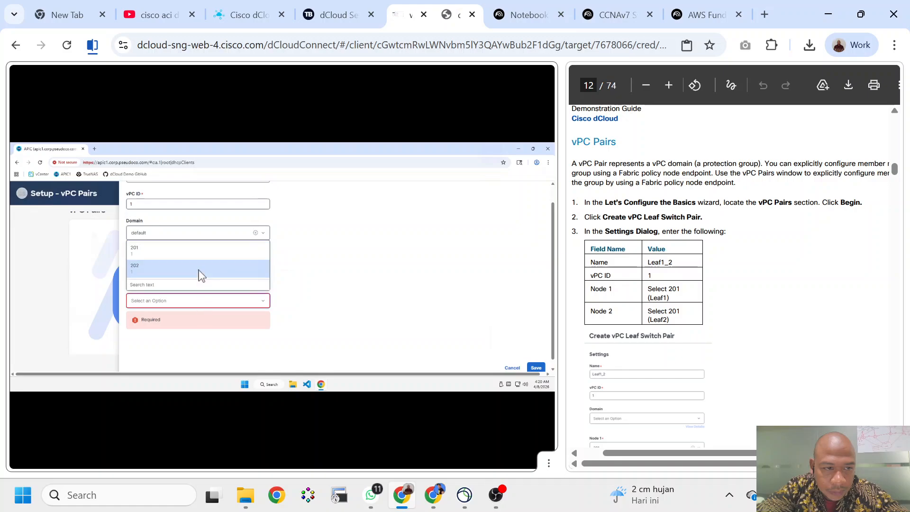
left_click(202, 275)
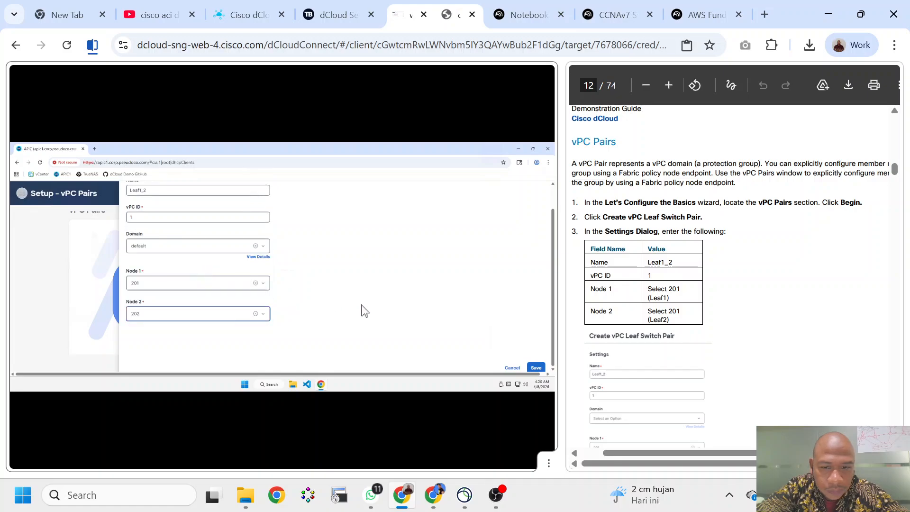
scroll(680, 341, "down", 3)
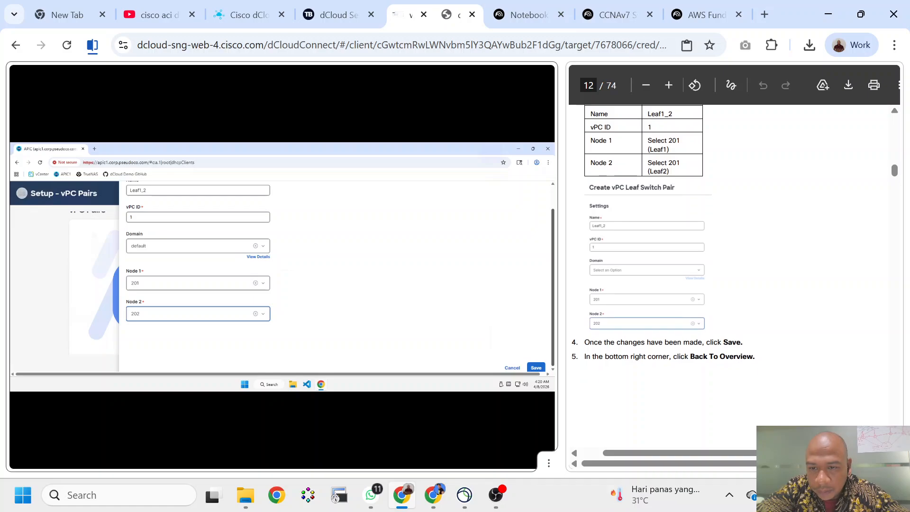
left_click(536, 369)
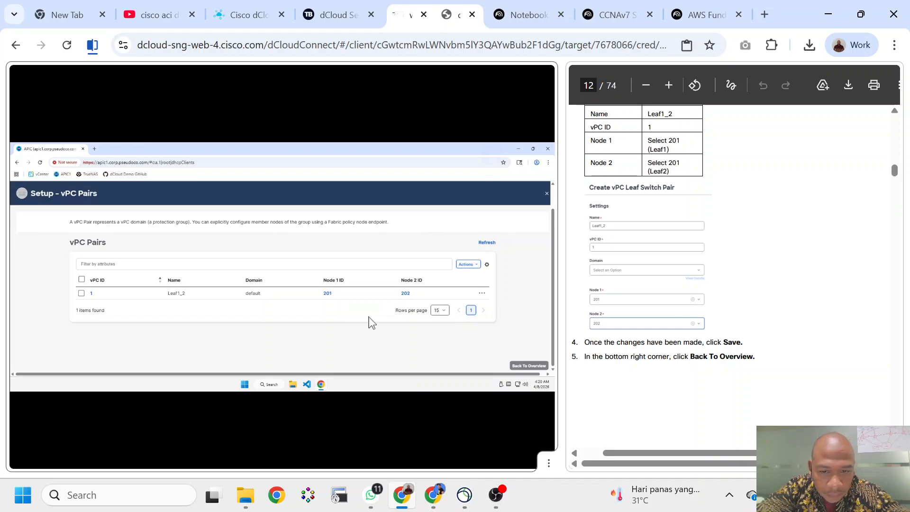
Return to the setup overview and reopen the vPC Pairs configuration to check the saved pair.
left_click(528, 365)
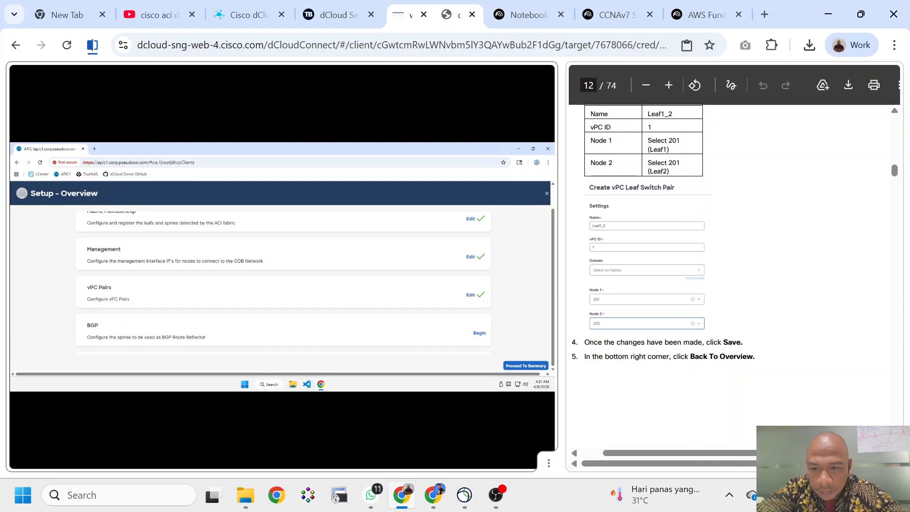
scroll(616, 308, "down", 3)
left_click(471, 294)
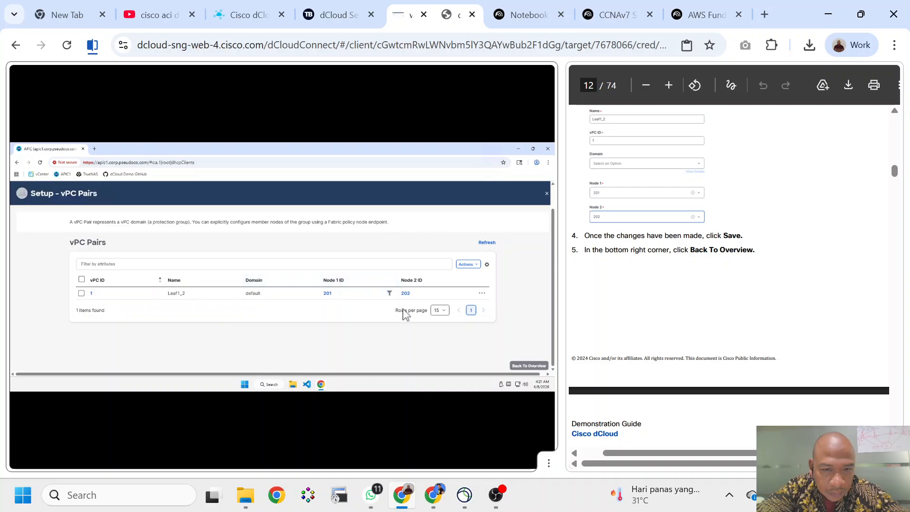
Return from vPC Pairs to the setup overview and find the BGP section in the dCloud guide.
left_click(534, 362)
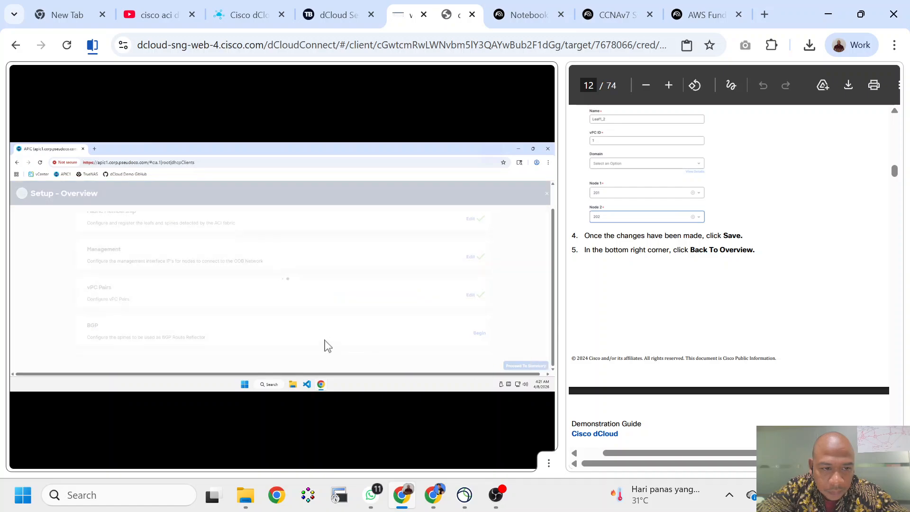
scroll(326, 345, "down", 3)
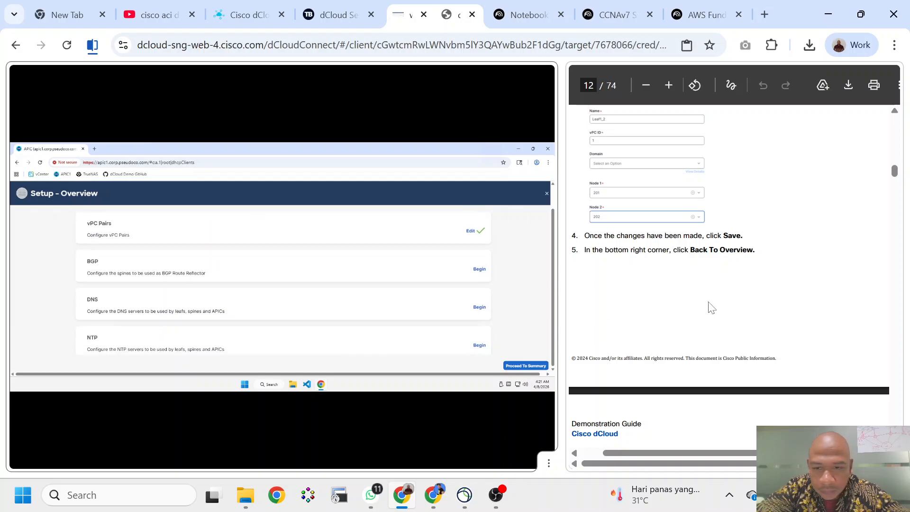
scroll(711, 307, "down", 2)
scroll(710, 307, "down", 3)
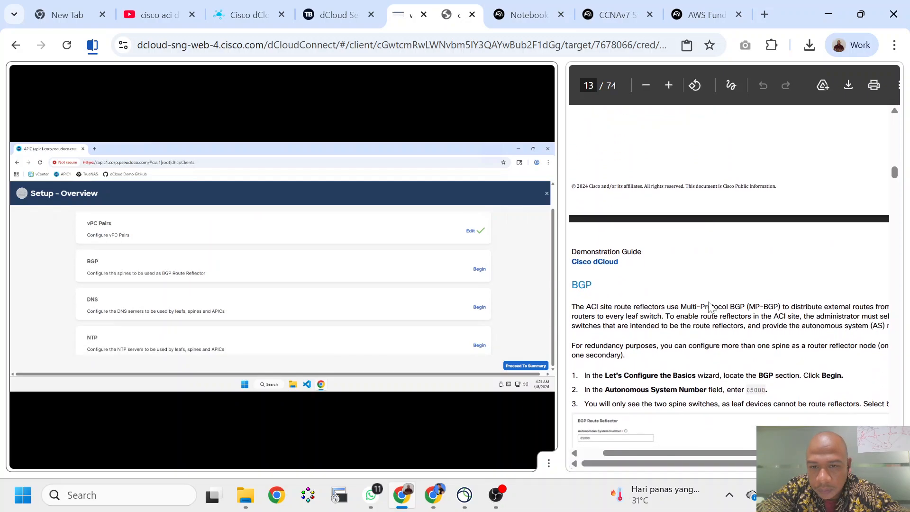
Read the guide's BGP instructions on entering the autonomous system number and selecting the spine route reflectors.
scroll(711, 307, "left", 1)
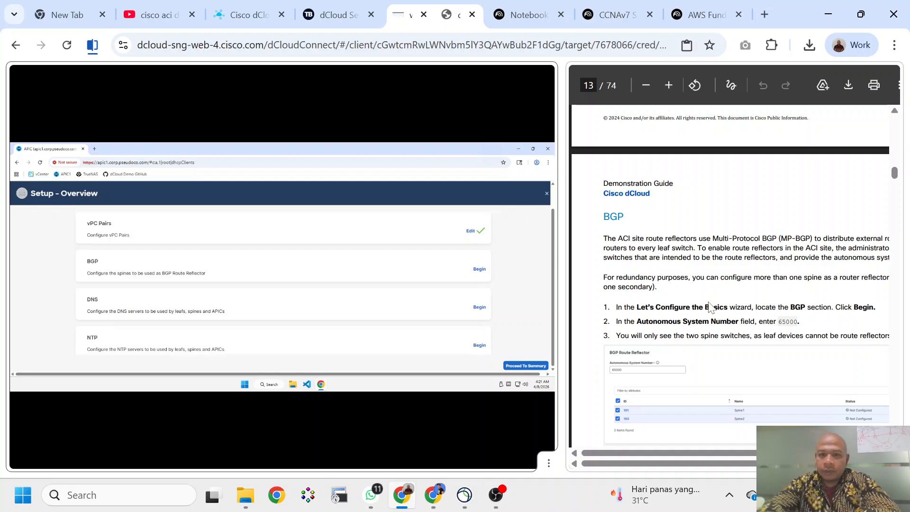
scroll(710, 307, "down", 1)
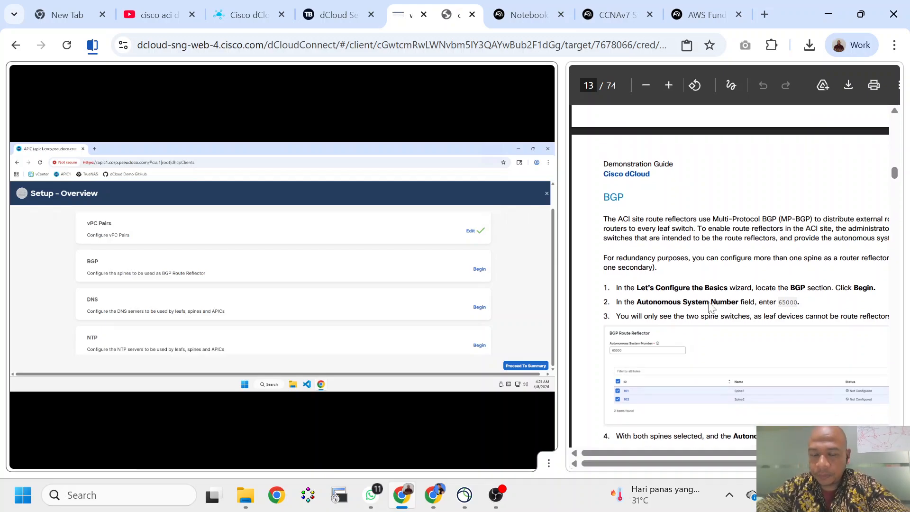
scroll(709, 307, "down", 1)
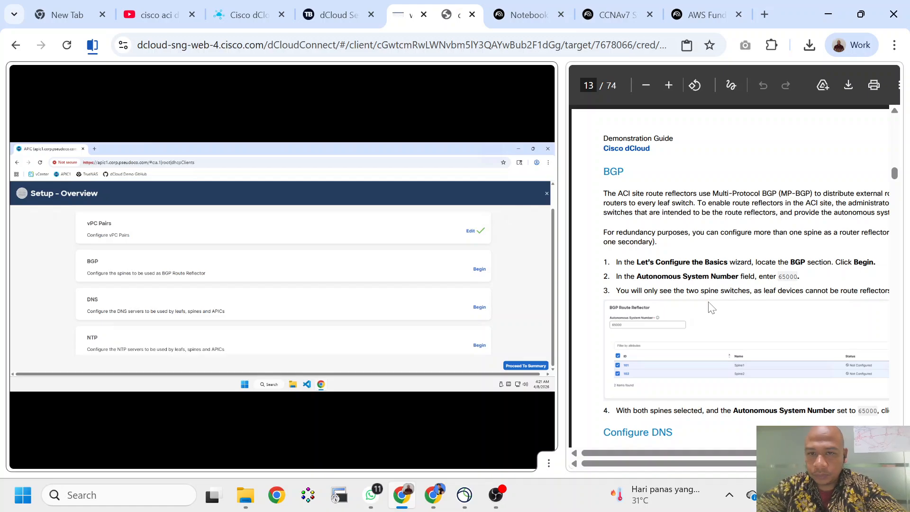
scroll(710, 307, "right", 1)
scroll(711, 307, "up", 1)
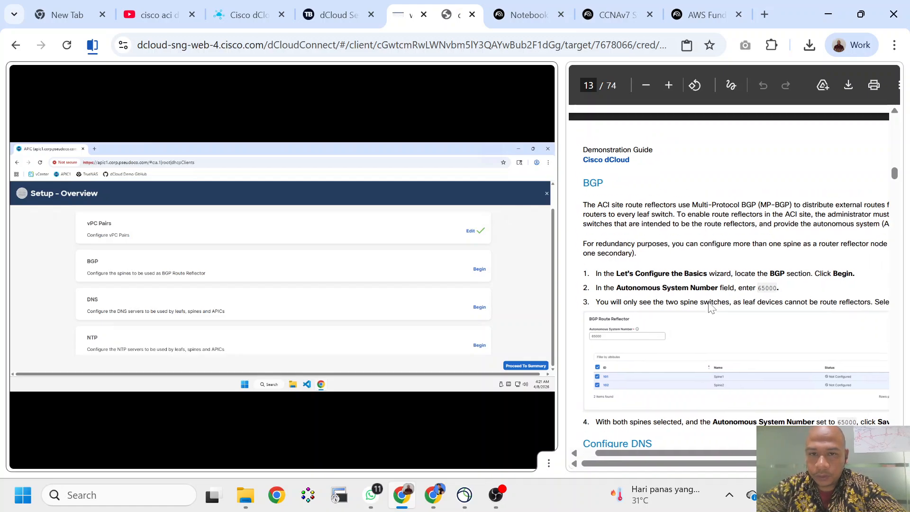
scroll(711, 307, "right", 1)
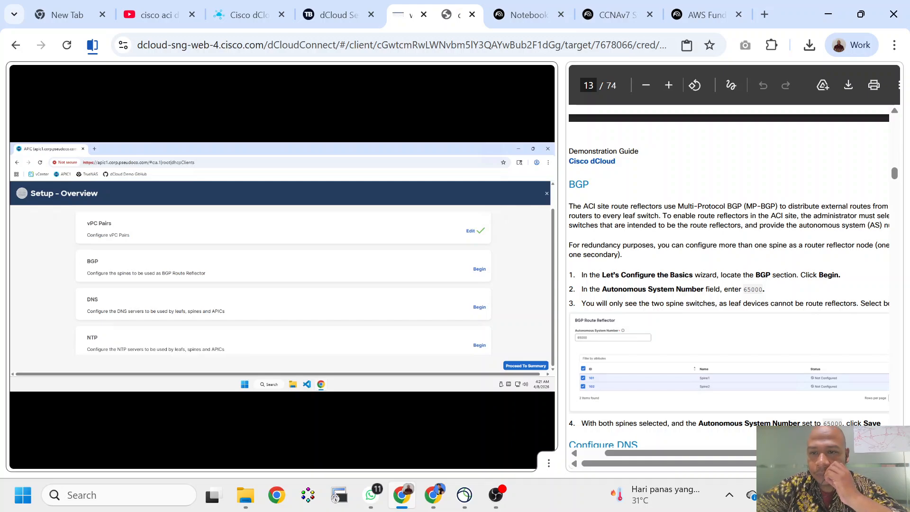
scroll(729, 302, "right", 2)
scroll(729, 301, "right", 4)
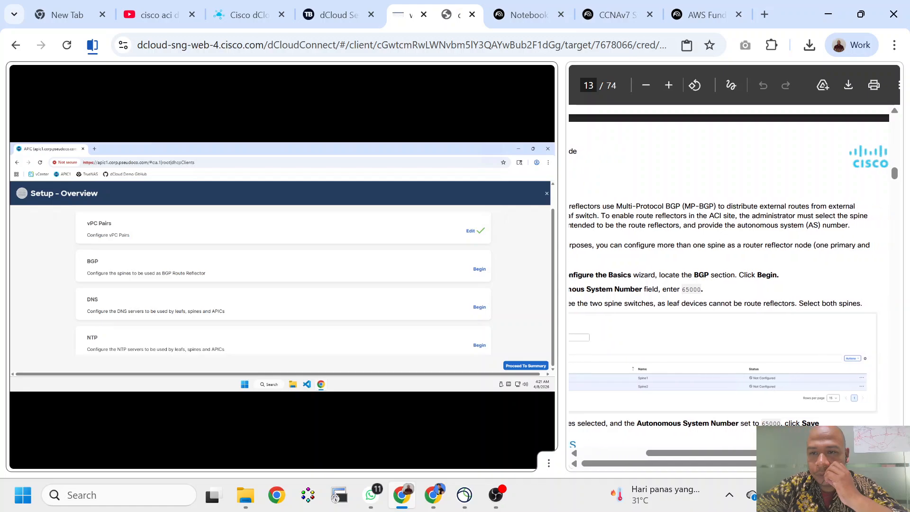
scroll(730, 301, "left", 9)
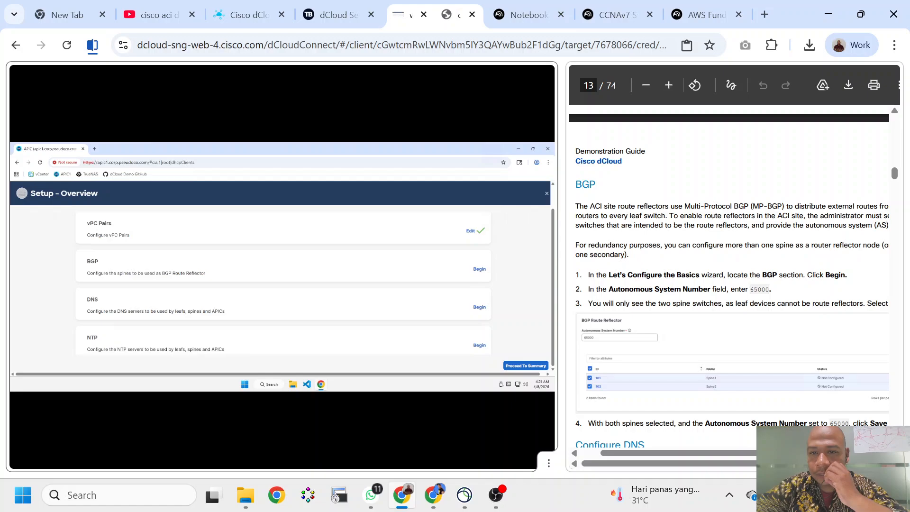
scroll(729, 302, "right", 3)
scroll(696, 185, "right", 1)
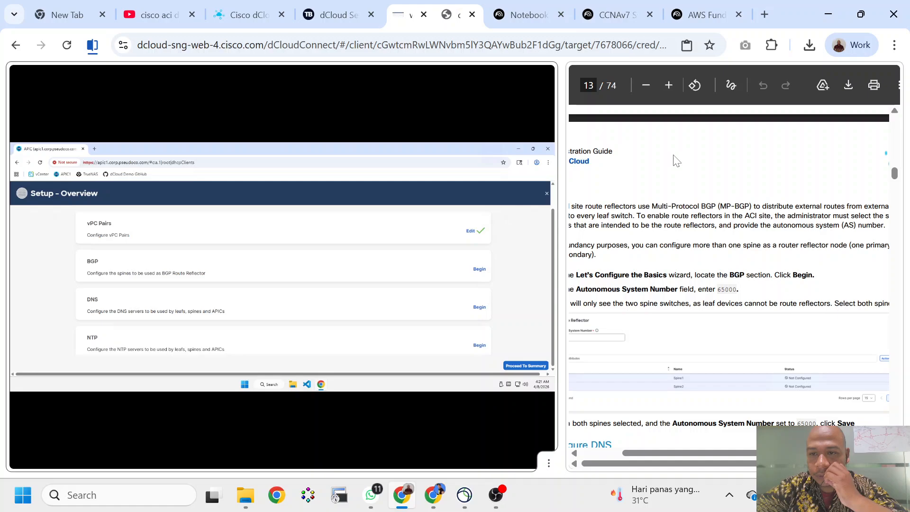
scroll(676, 162, "right", 3)
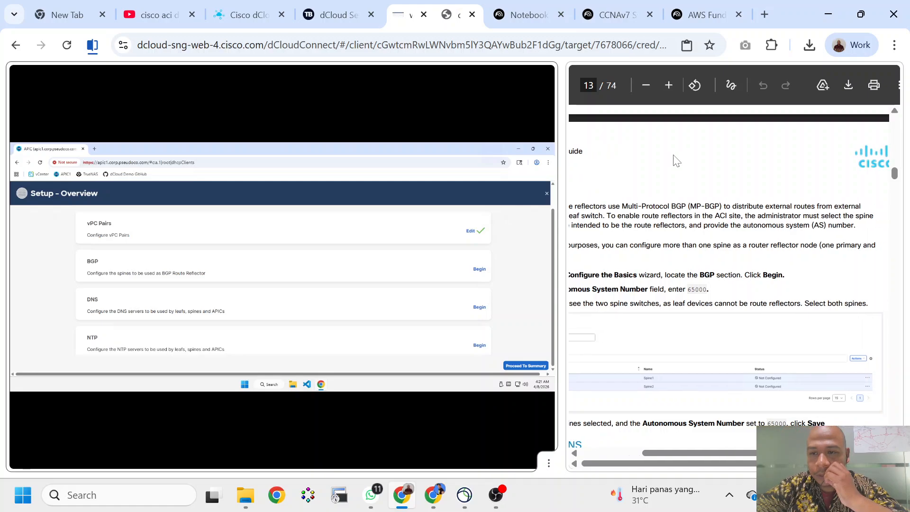
scroll(676, 162, "left", 7)
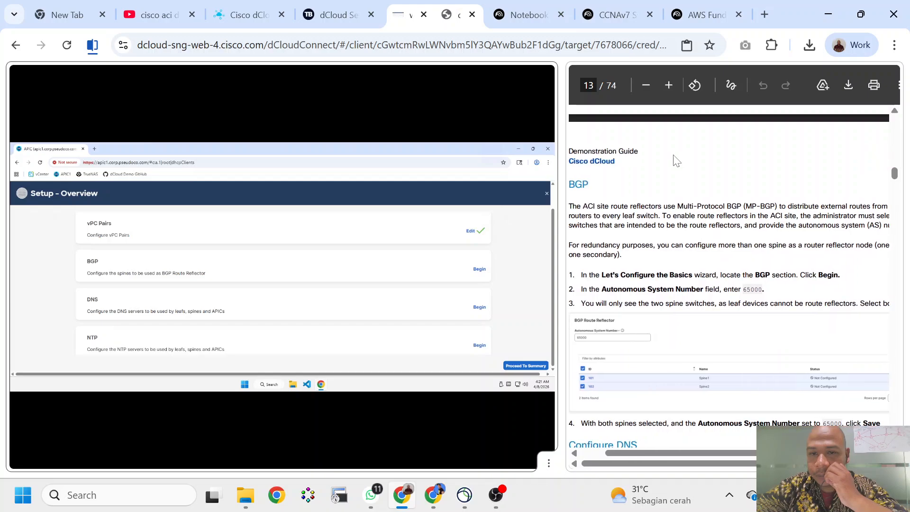
left_click(646, 85)
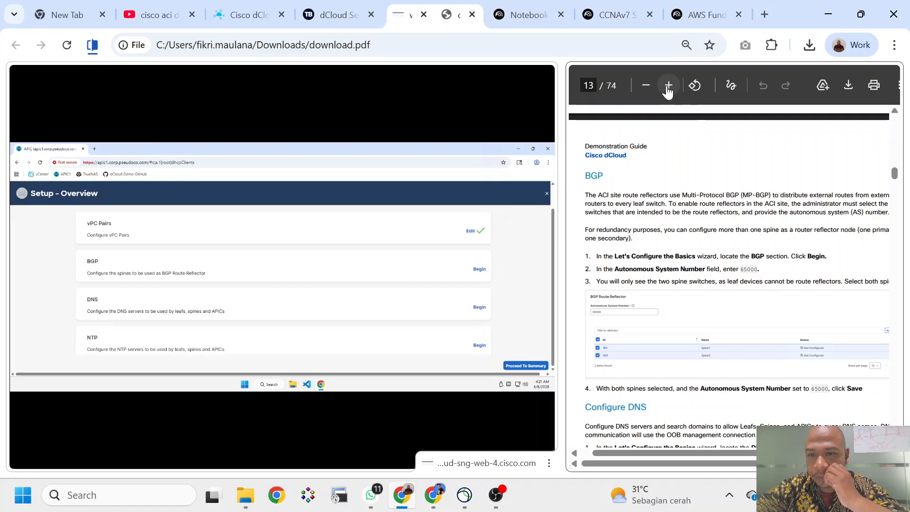
scroll(681, 189, "right", 2)
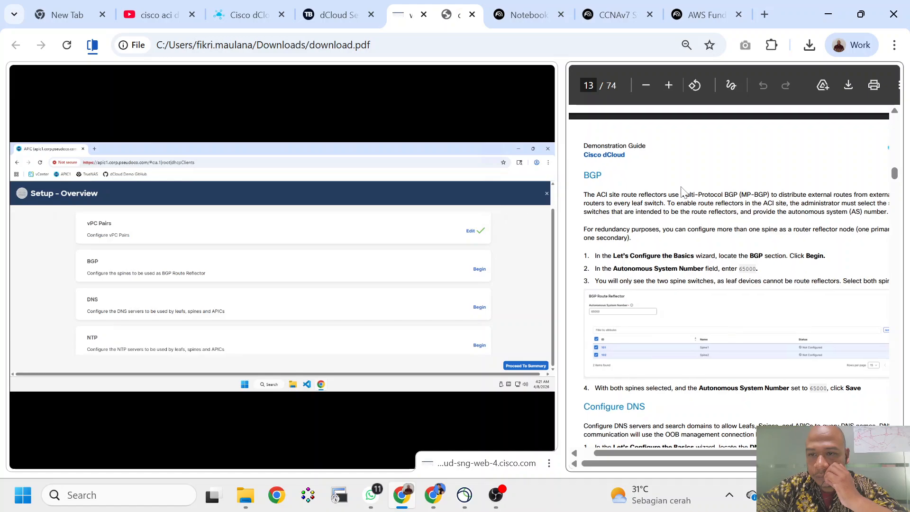
scroll(681, 189, "left", 2)
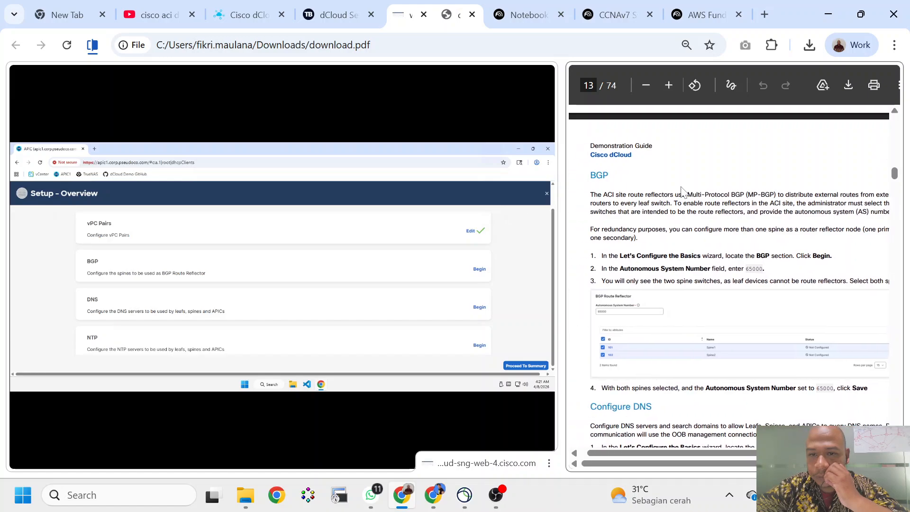
scroll(682, 189, "down", 1)
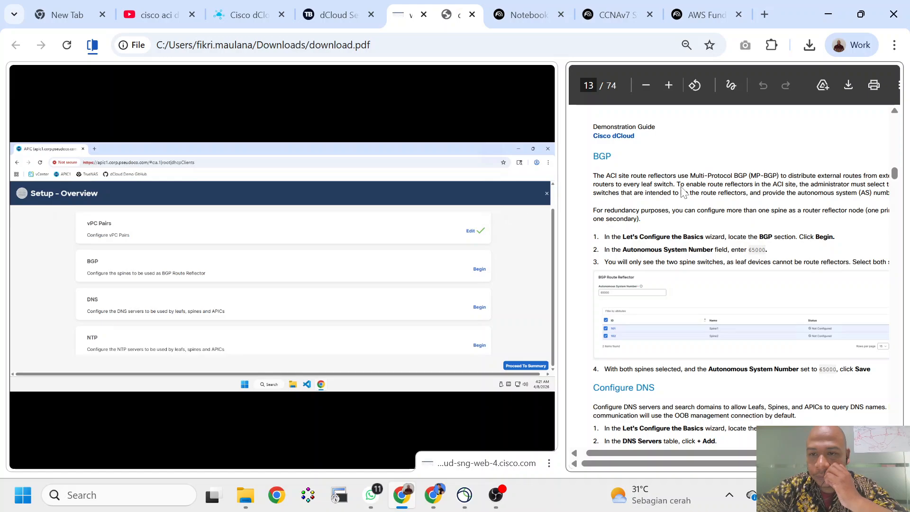
scroll(682, 191, "down", 1)
scroll(682, 191, "right", 2)
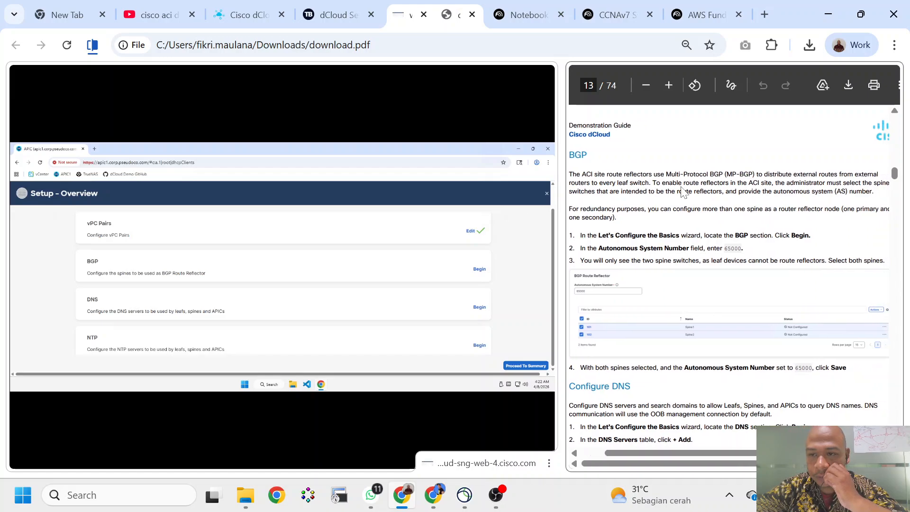
scroll(682, 191, "down", 1)
scroll(682, 191, "right", 1)
scroll(682, 191, "left", 3)
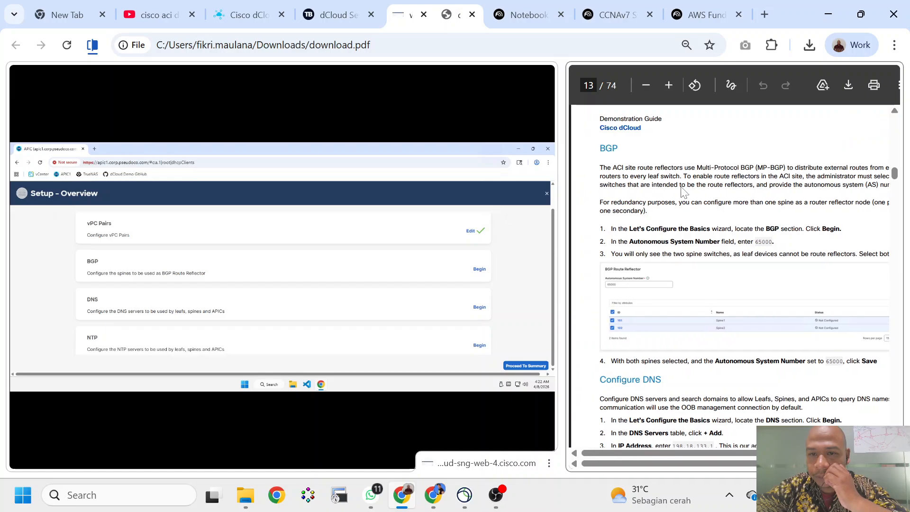
scroll(682, 191, "down", 1)
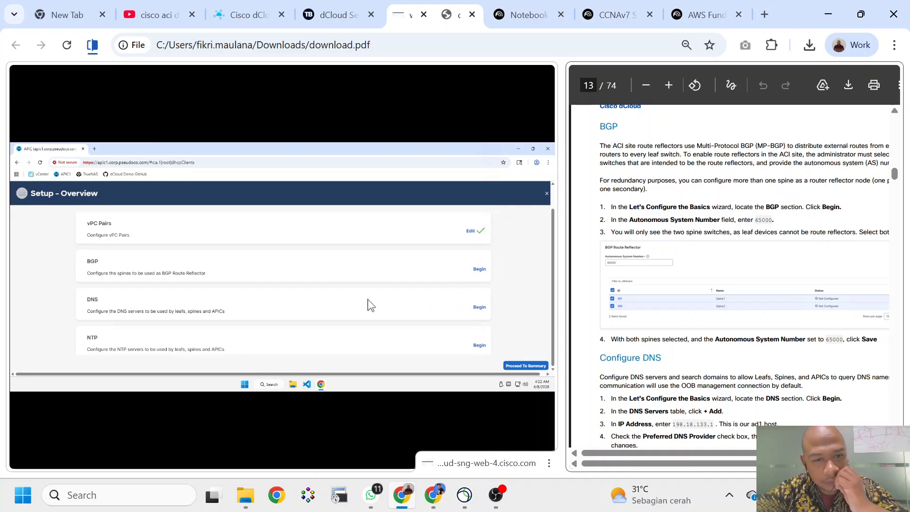
Begin the BGP setup and set the Autonomous System Number to 65000.
left_click(477, 274)
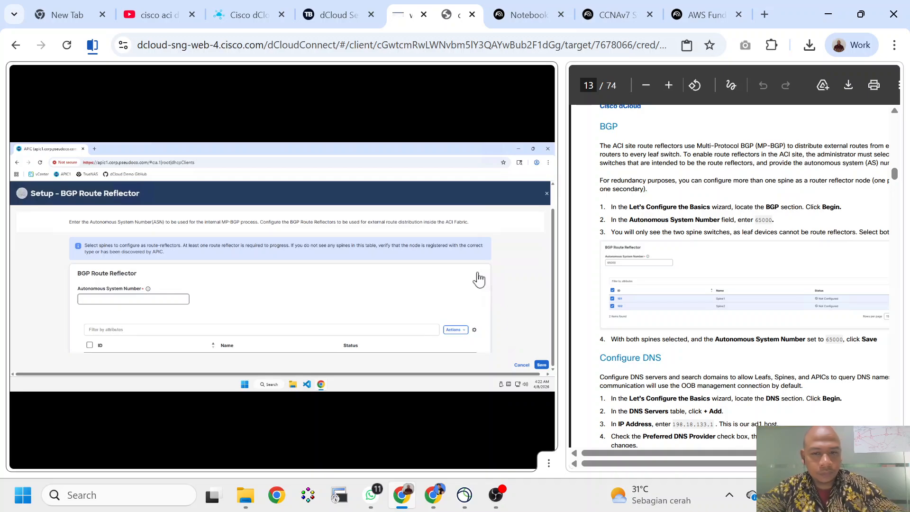
left_click(157, 298)
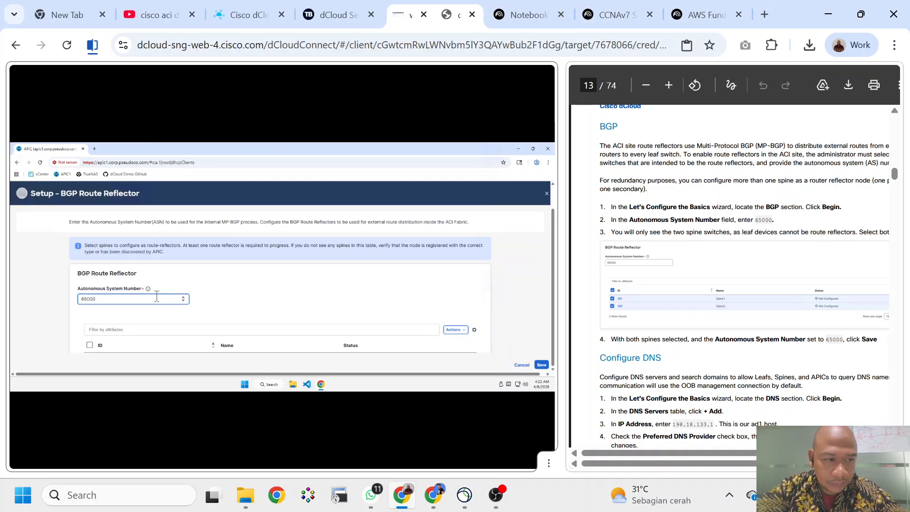
Select both spines, 101 and 102, as BGP route reflectors and save the configuration.
scroll(311, 298, "down", 2)
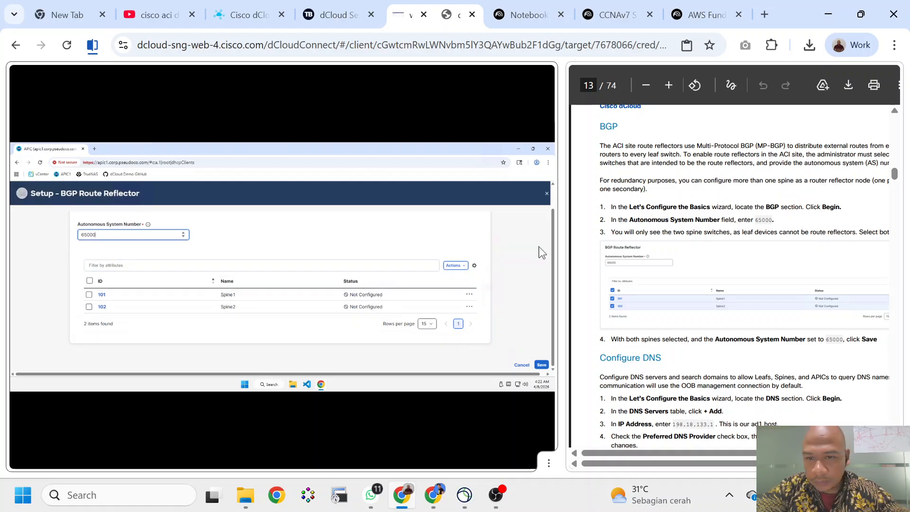
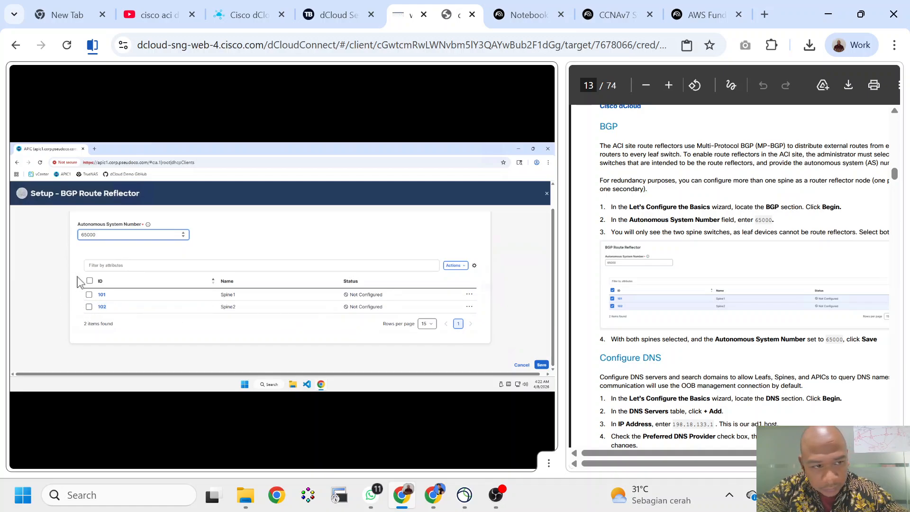
left_click(90, 281)
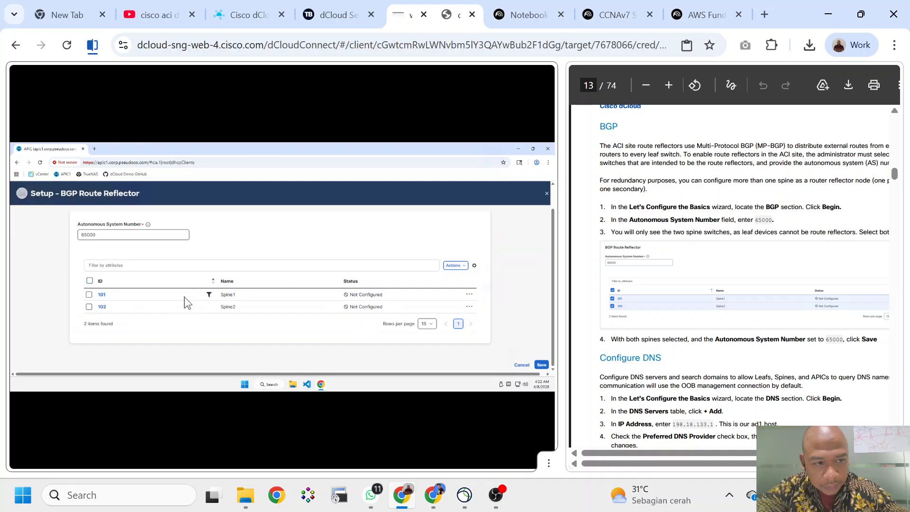
left_click(90, 281)
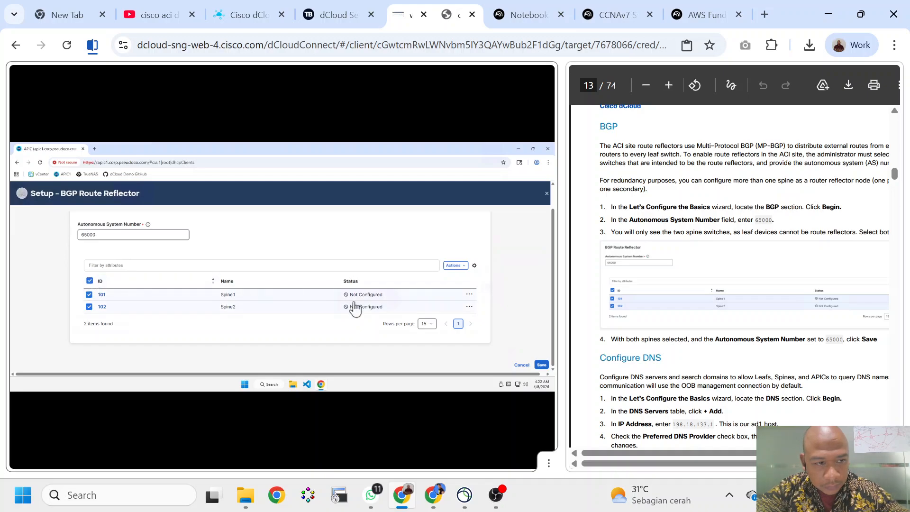
scroll(681, 307, "down", 2)
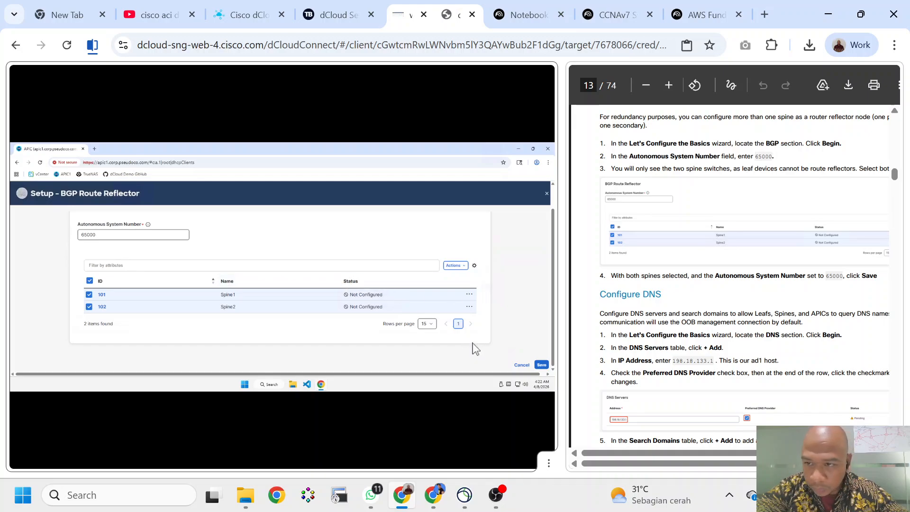
left_click(541, 364)
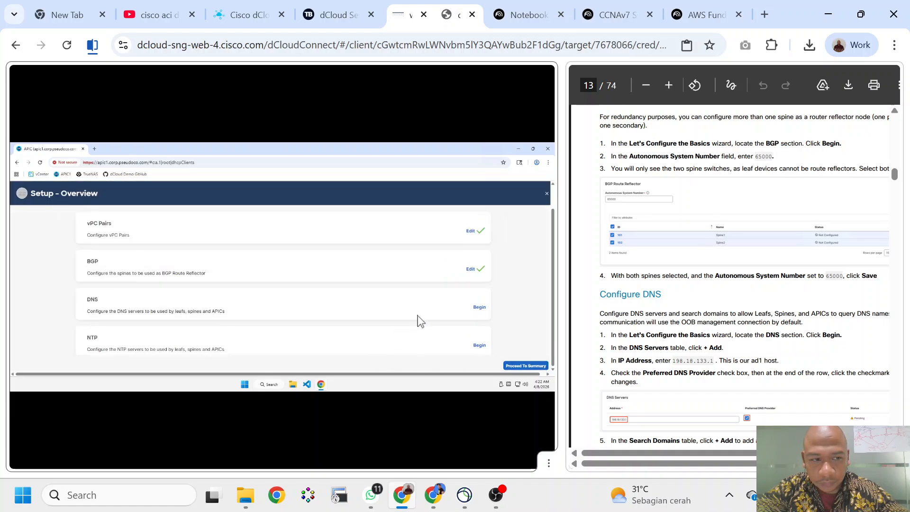
Read the guide's Configure DNS instructions and begin the DNS setup from the overview.
scroll(730, 274, "down", 3)
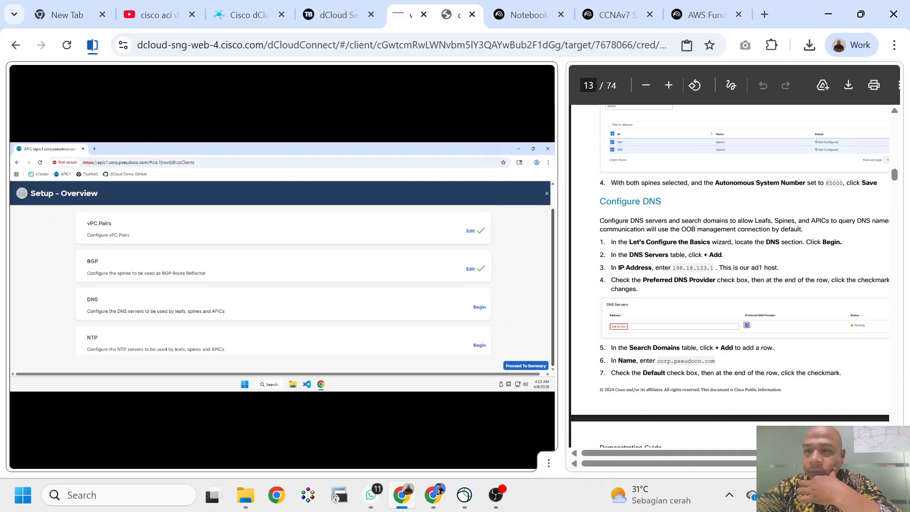
scroll(804, 267, "right", 2)
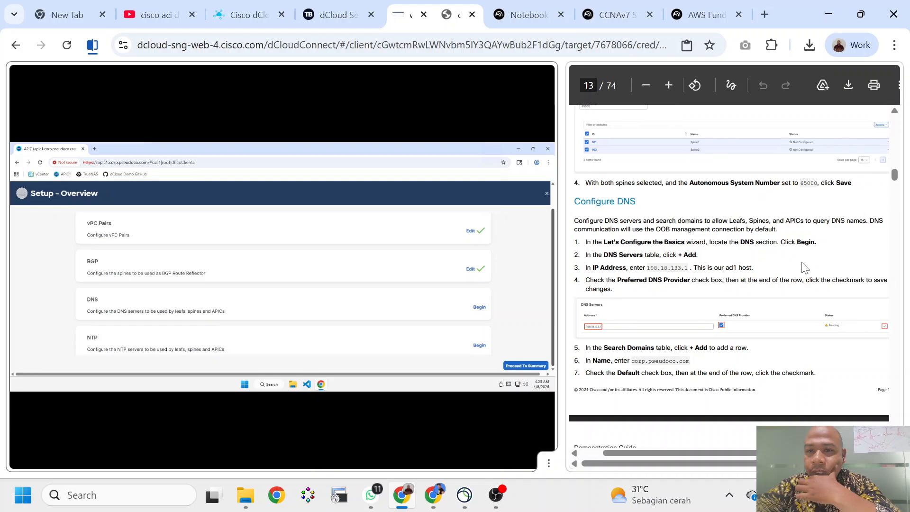
scroll(804, 267, "left", 1)
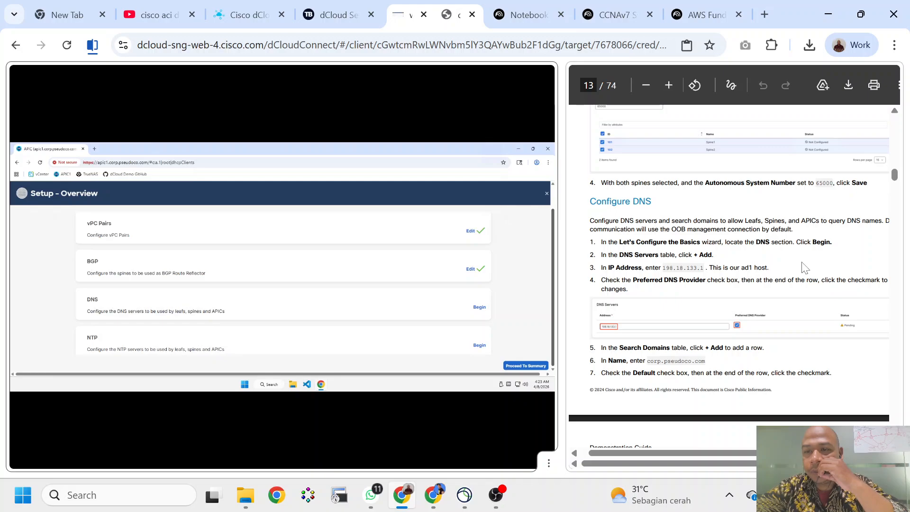
scroll(804, 267, "down", 1)
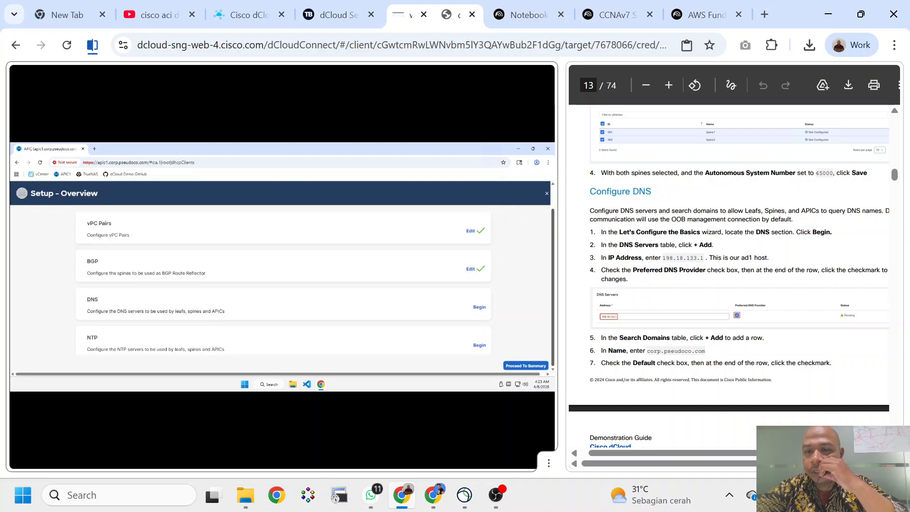
scroll(733, 276, "down", 2)
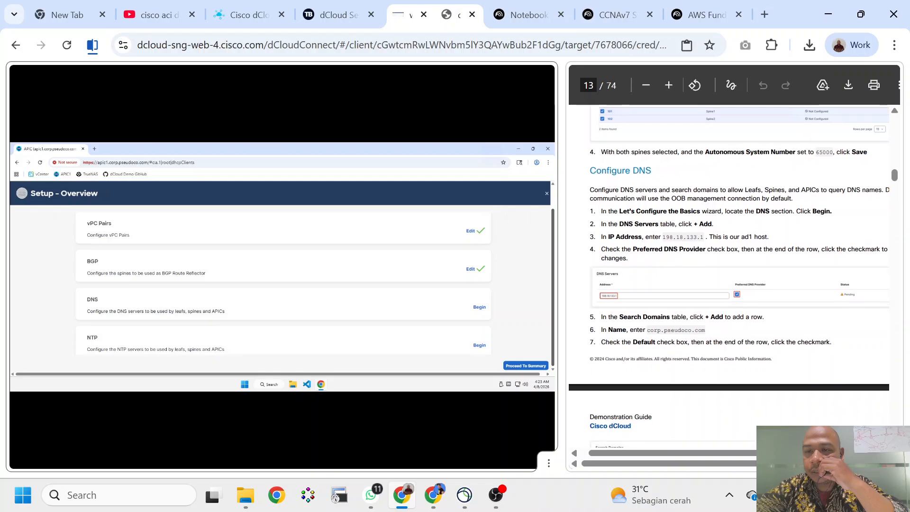
scroll(471, 332, "down", 1)
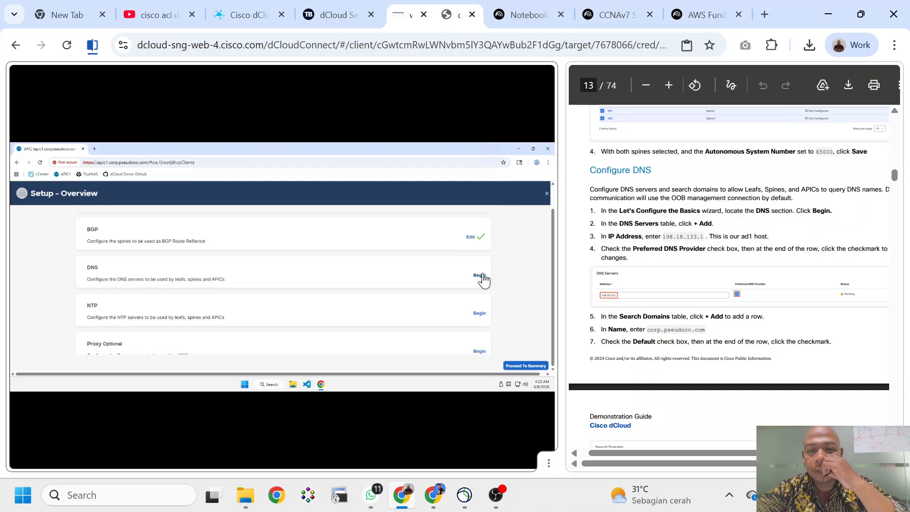
left_click(480, 276)
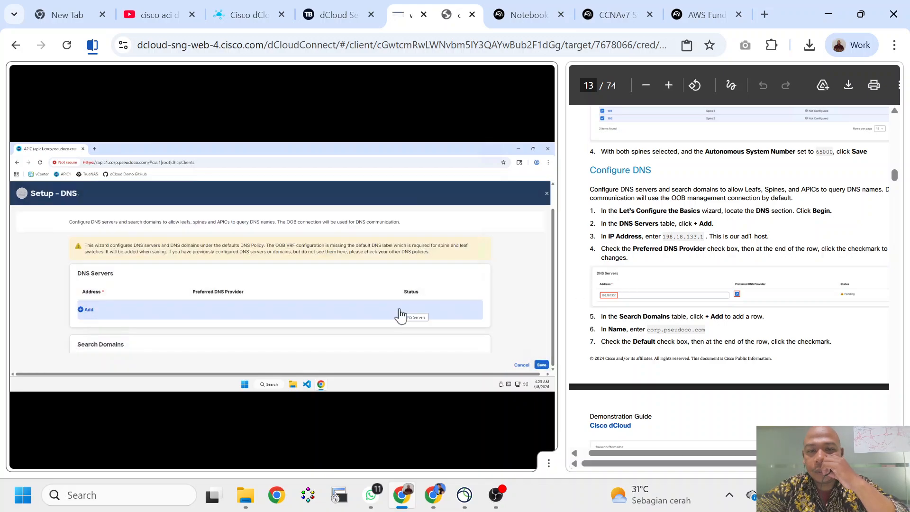
scroll(402, 313, "down", 1)
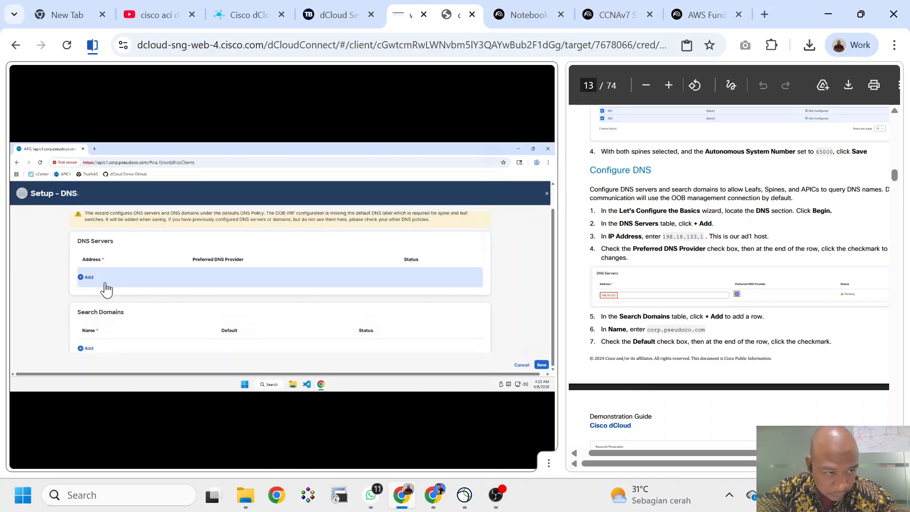
left_click(86, 278)
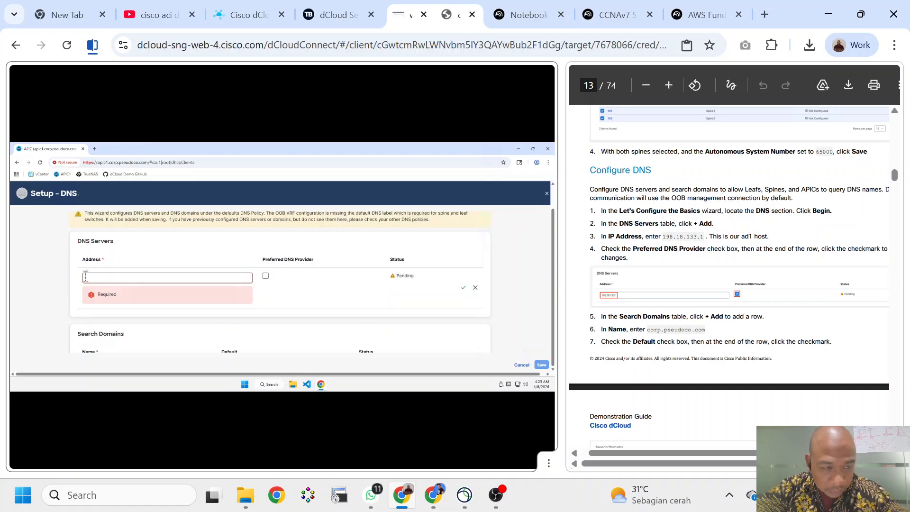
type("198.18.1")
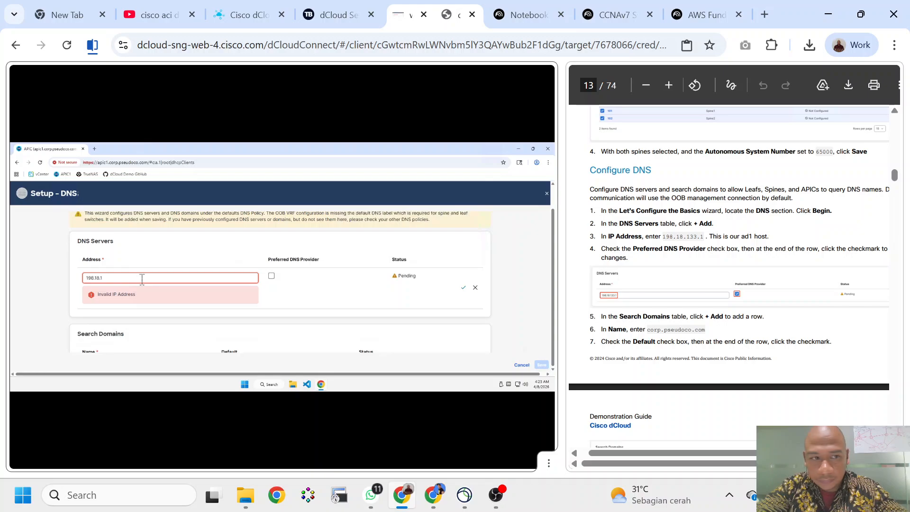
type("33")
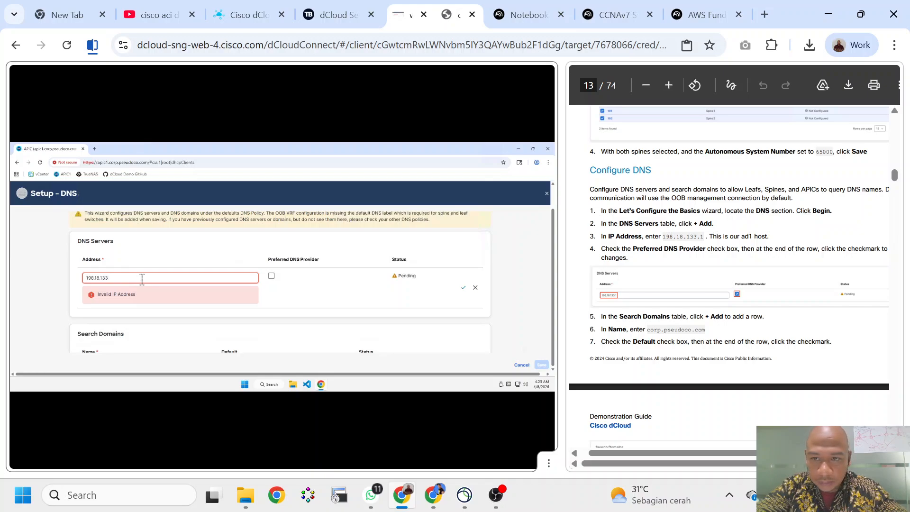
type(".1")
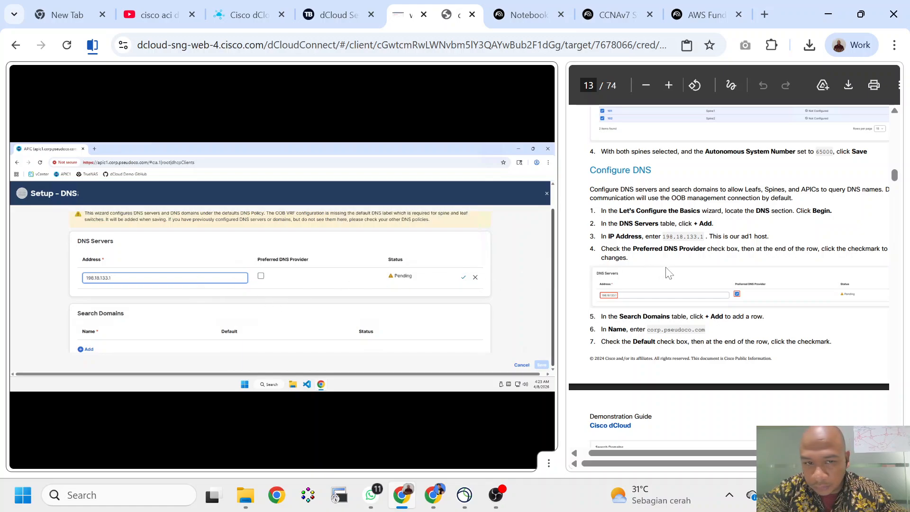
left_click(464, 281)
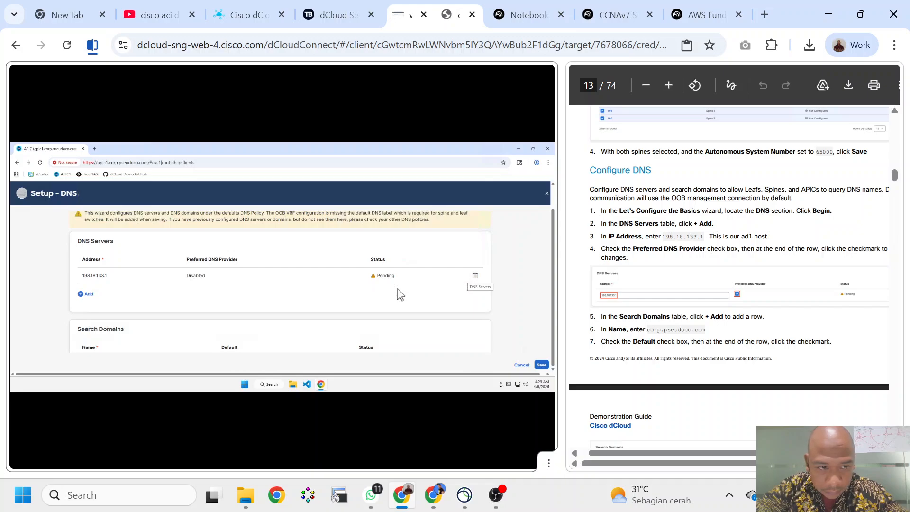
left_click(475, 276)
Add DNS server 198.18.133.1, mark it as the preferred DNS provider and confirm the row.
left_click(86, 278)
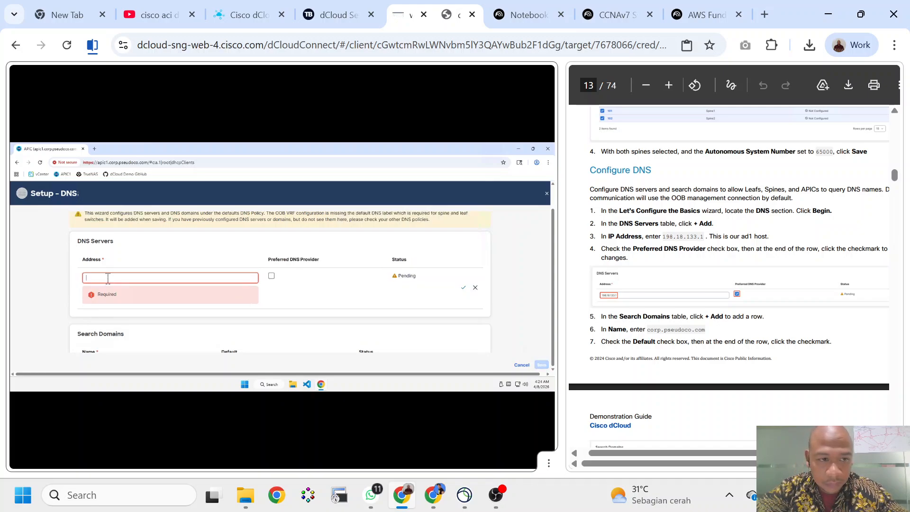
type("19")
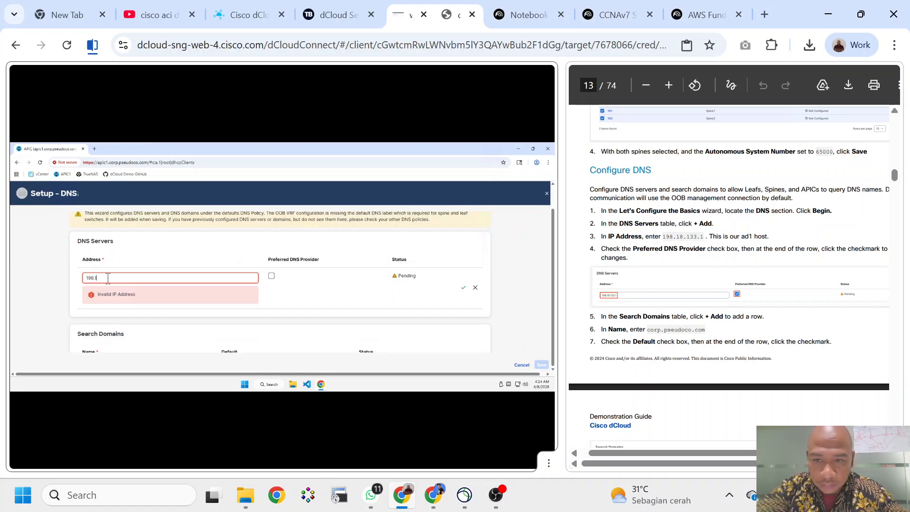
type("8.18.133.1")
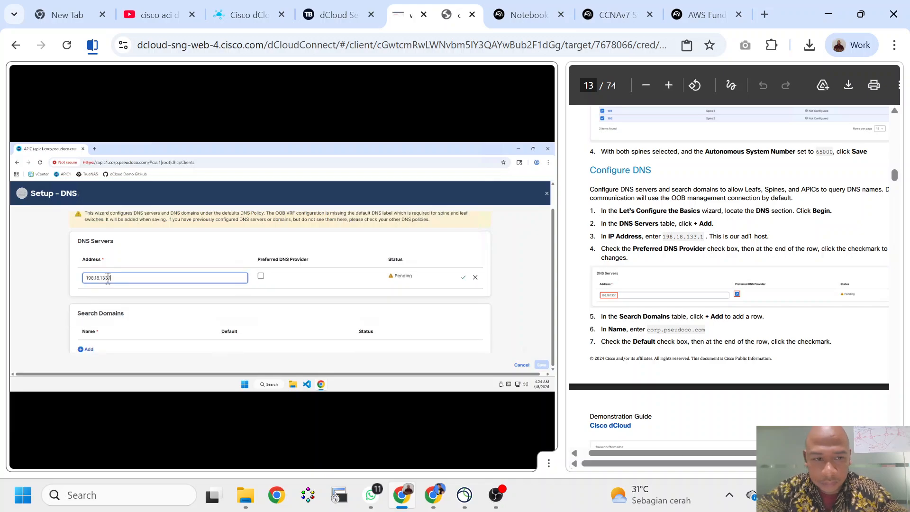
left_click(265, 280)
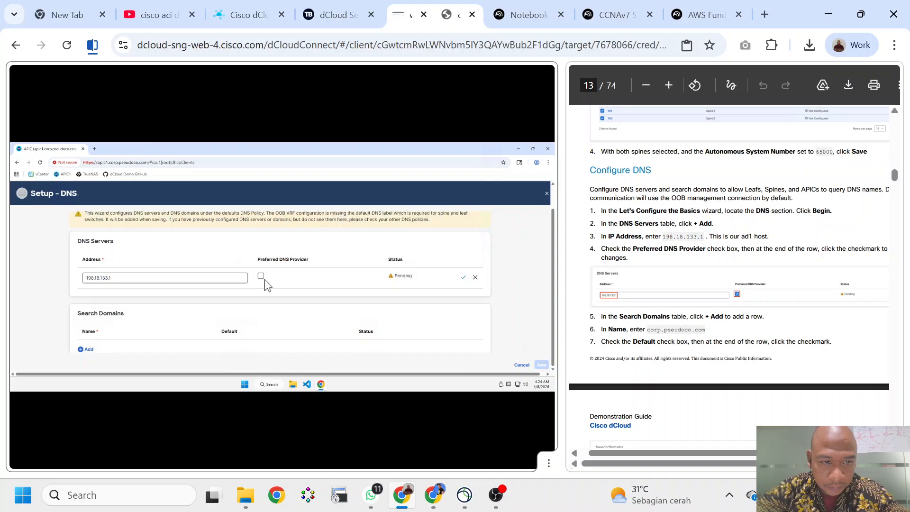
left_click(260, 276)
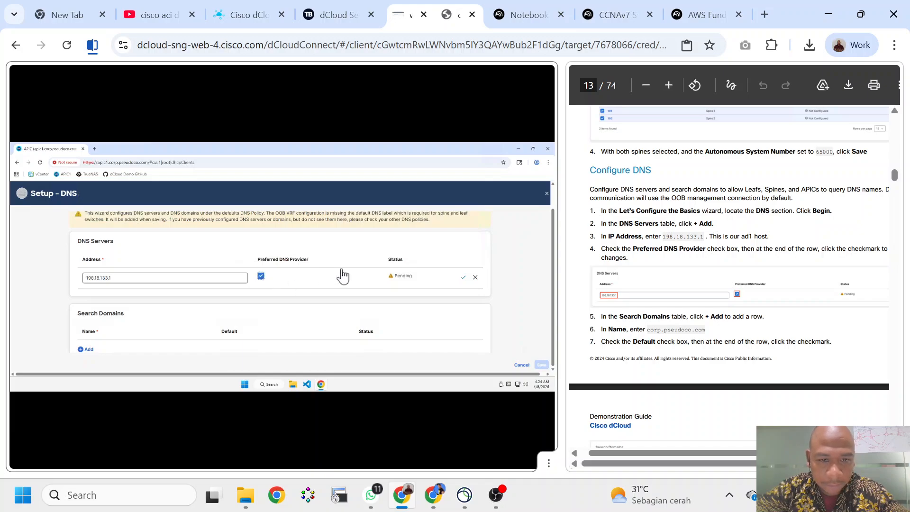
left_click(462, 280)
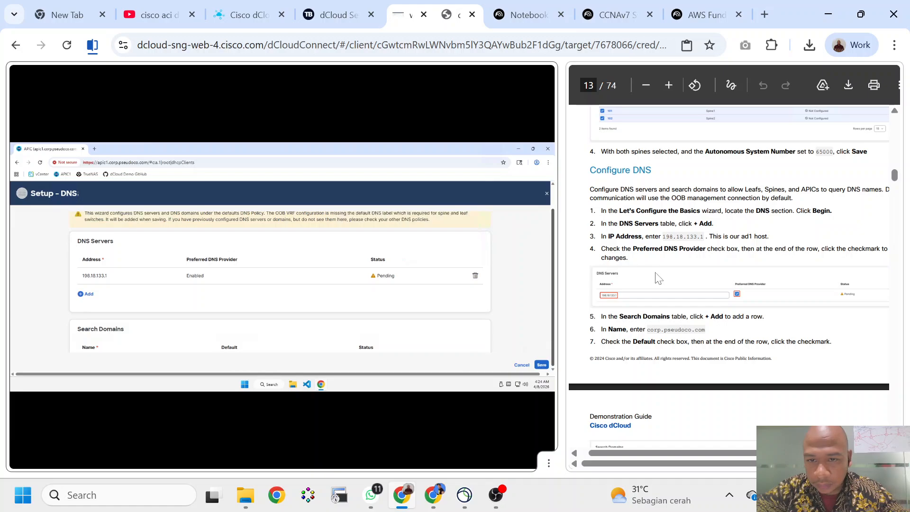
Check the guide's search domain instructions and add a new row to the Search Domains table.
scroll(657, 278, "down", 2)
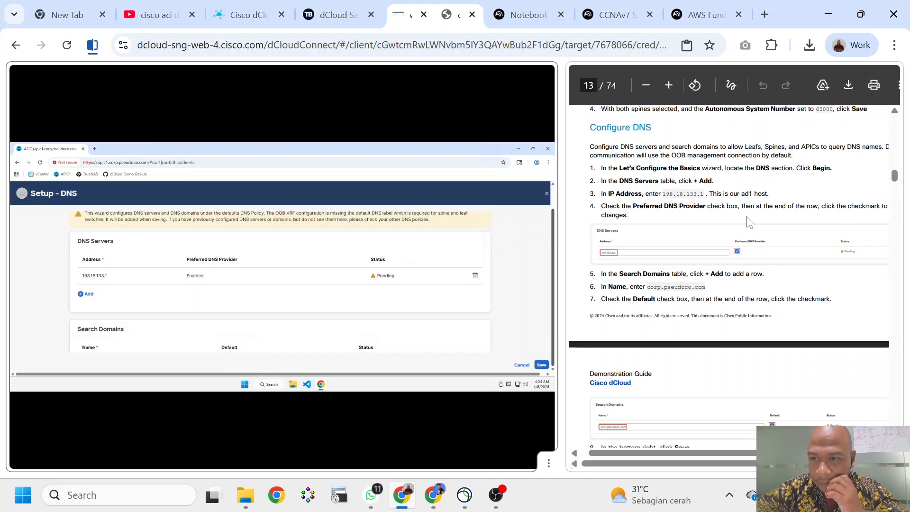
scroll(749, 220, "right", 2)
scroll(749, 220, "left", 3)
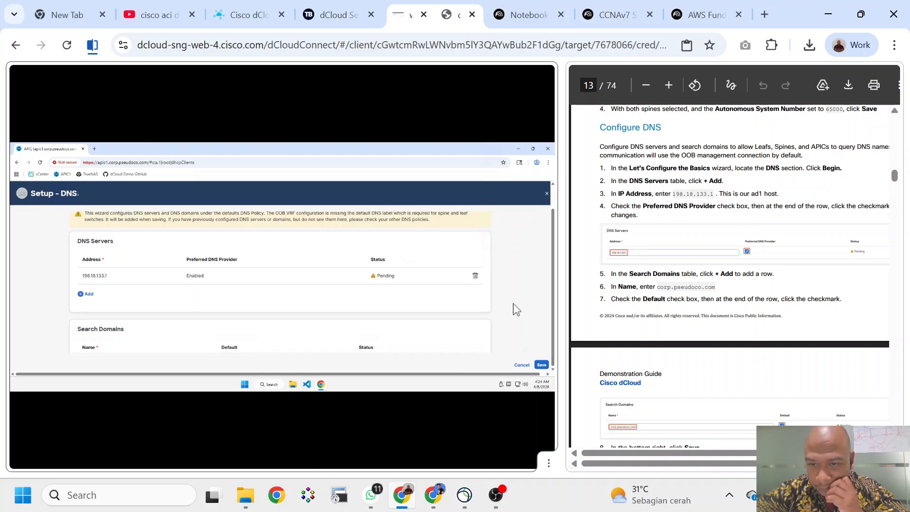
scroll(517, 309, "down", 1)
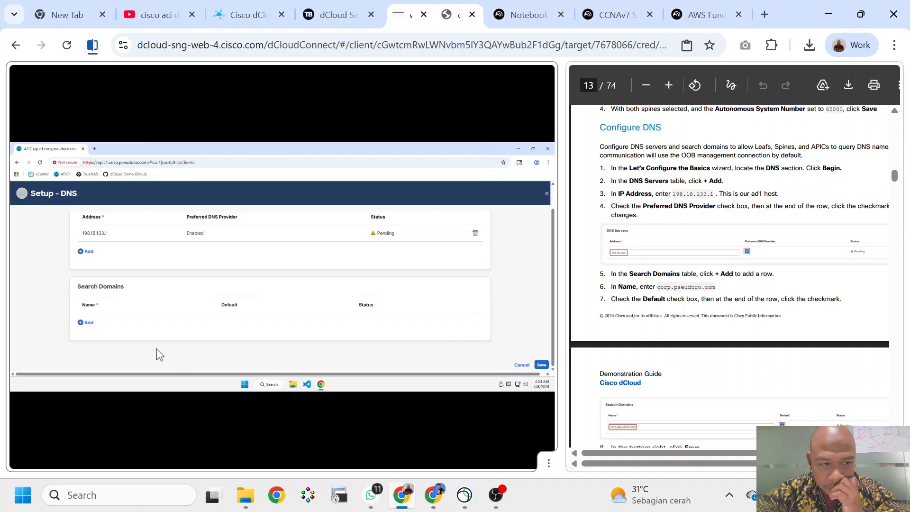
left_click(85, 323)
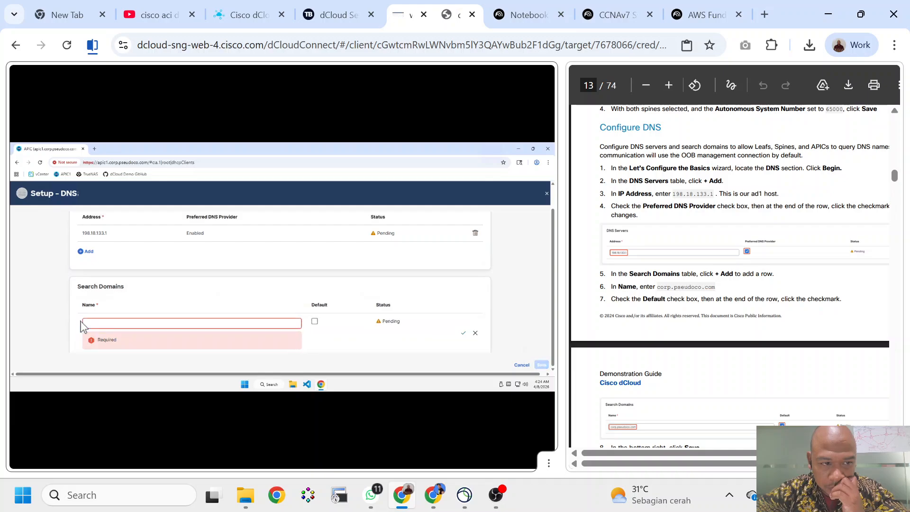
Enlarge the guide and read the exact search domain name and the remaining DNS instructions.
scroll(729, 273, "down", 3)
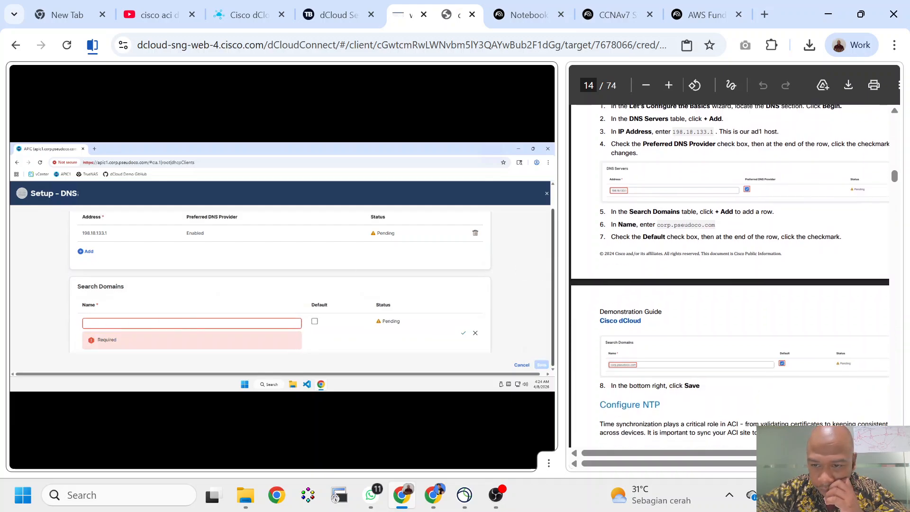
scroll(671, 306, "down", 2)
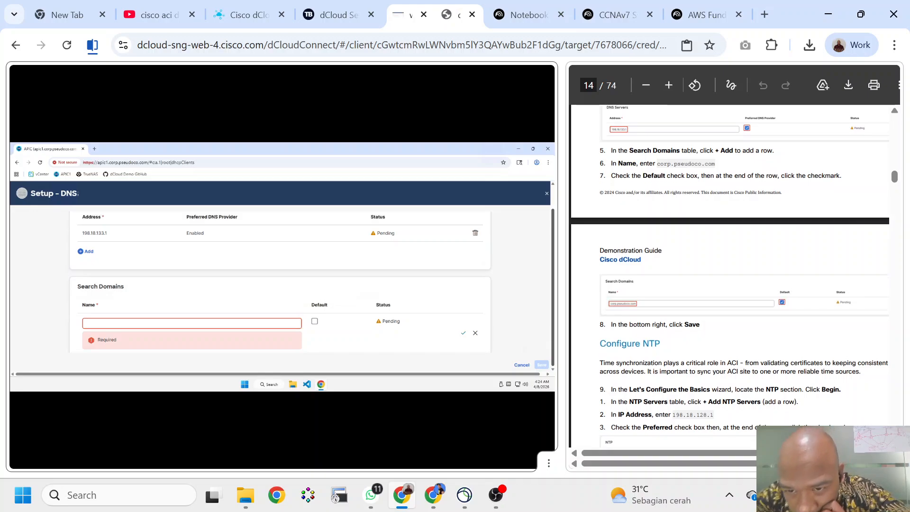
left_click(669, 86)
left_click(668, 86)
left_click(669, 86)
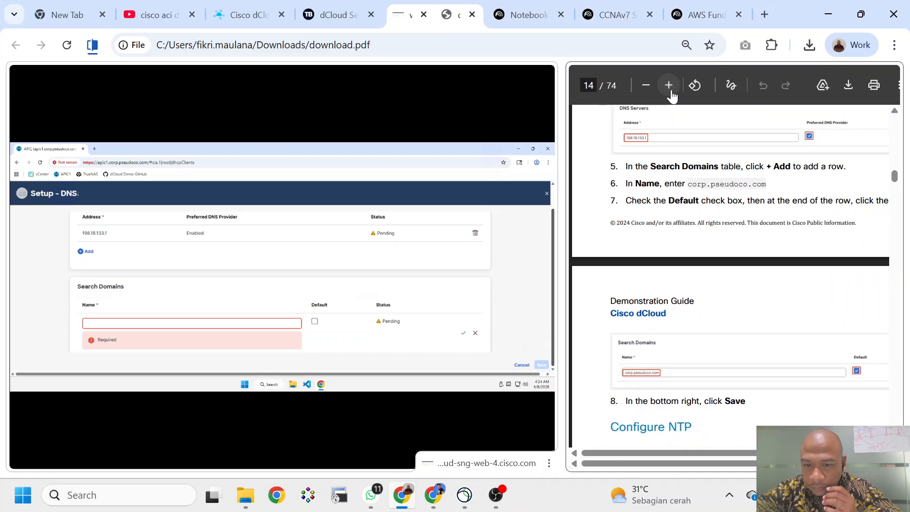
left_click(668, 85)
left_click(668, 86)
scroll(718, 179, "down", 4)
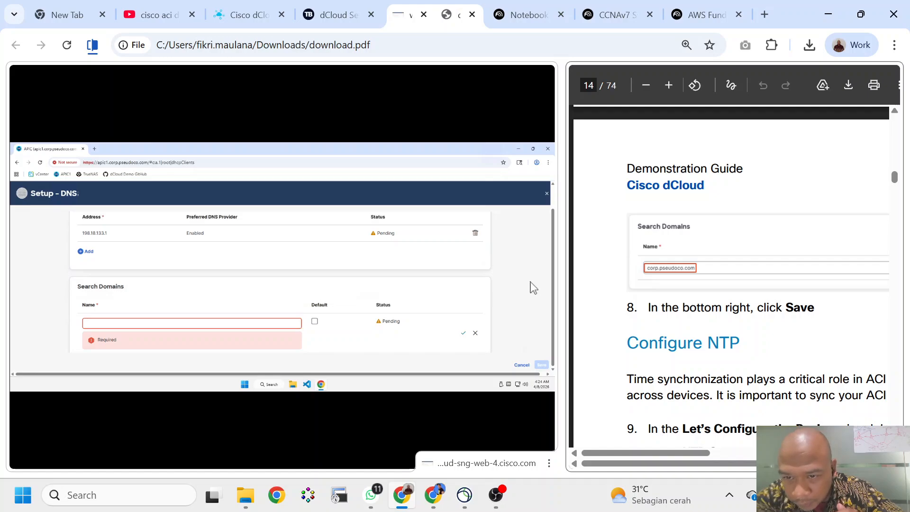
Name the search domain corp.pseudoco.com, mark it as default and confirm the row.
left_click(232, 323)
type("dorp")
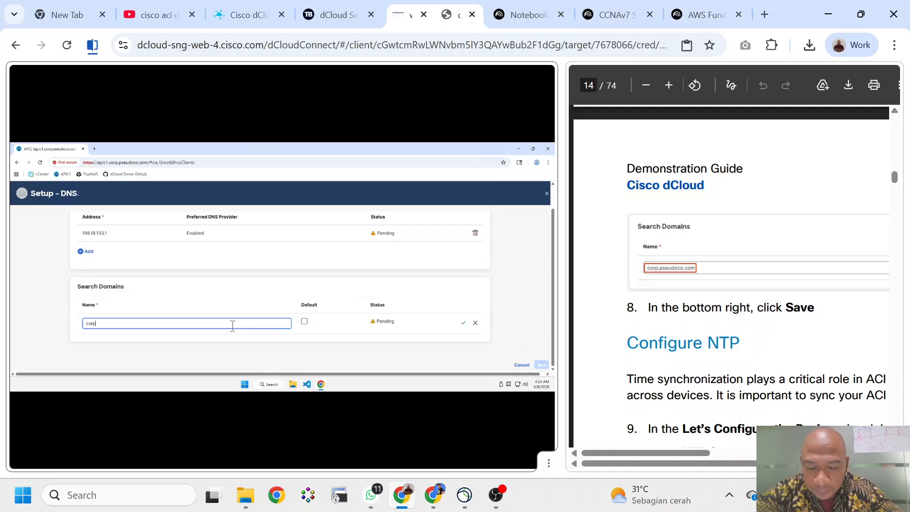
type(".")
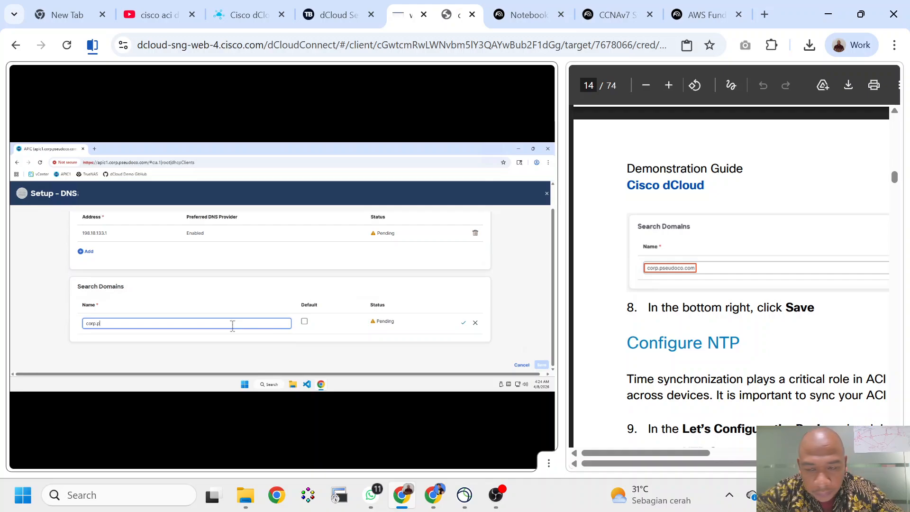
type("pseudo")
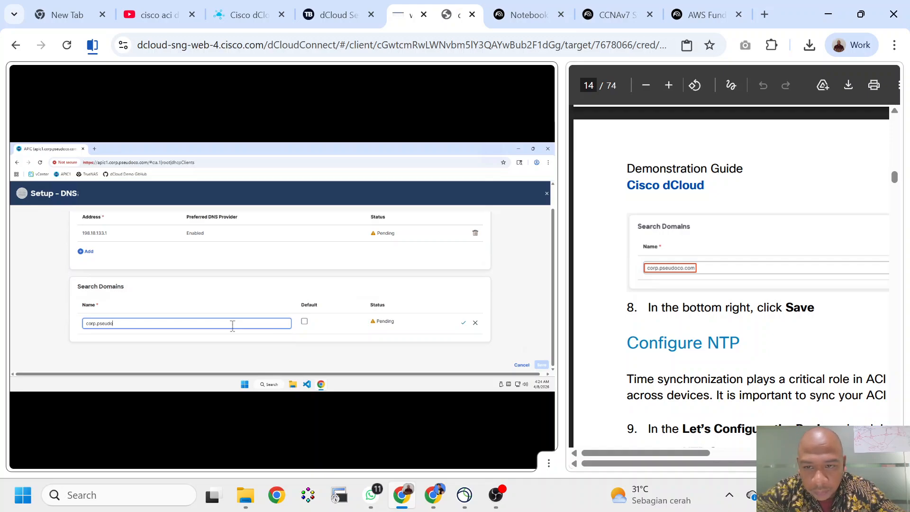
type("co.com")
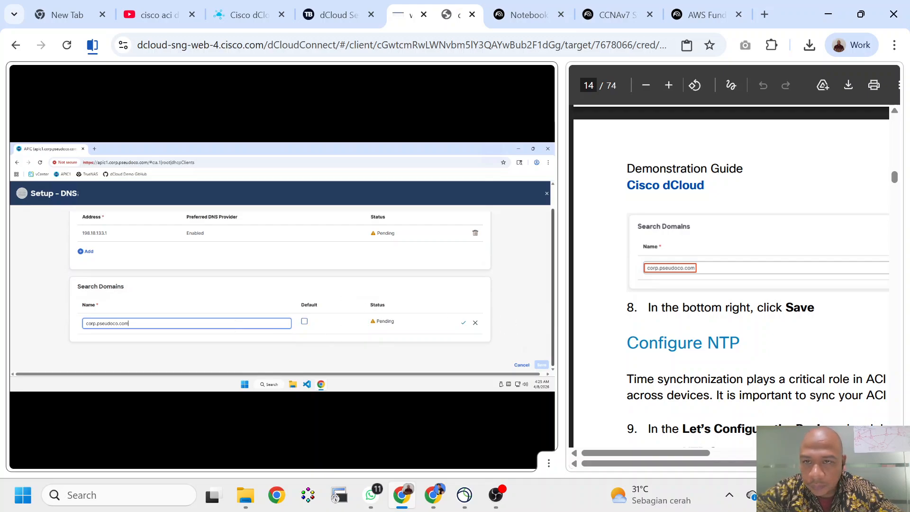
left_click(646, 85)
left_click(645, 85)
left_click(646, 86)
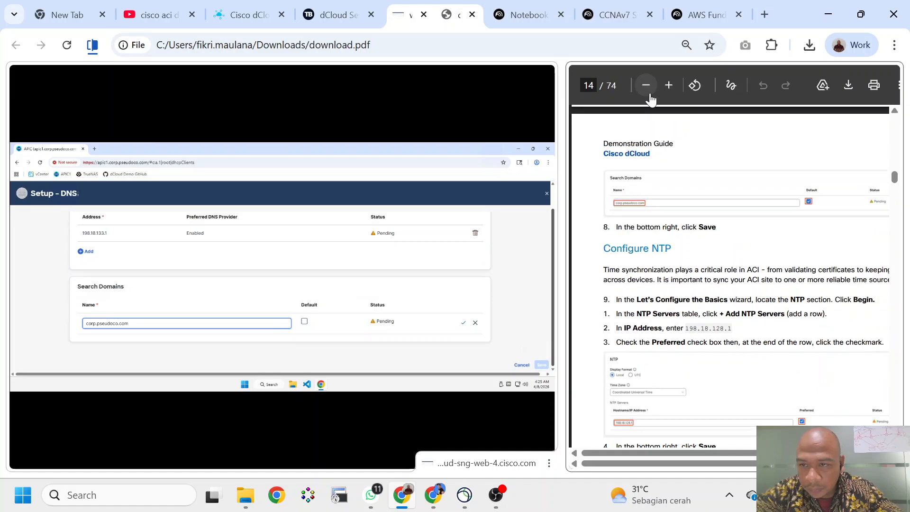
left_click(304, 321)
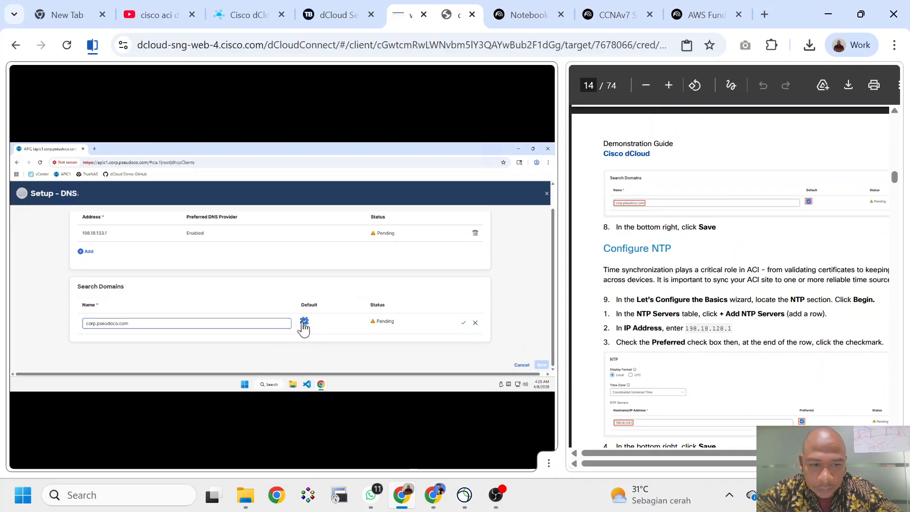
left_click(464, 324)
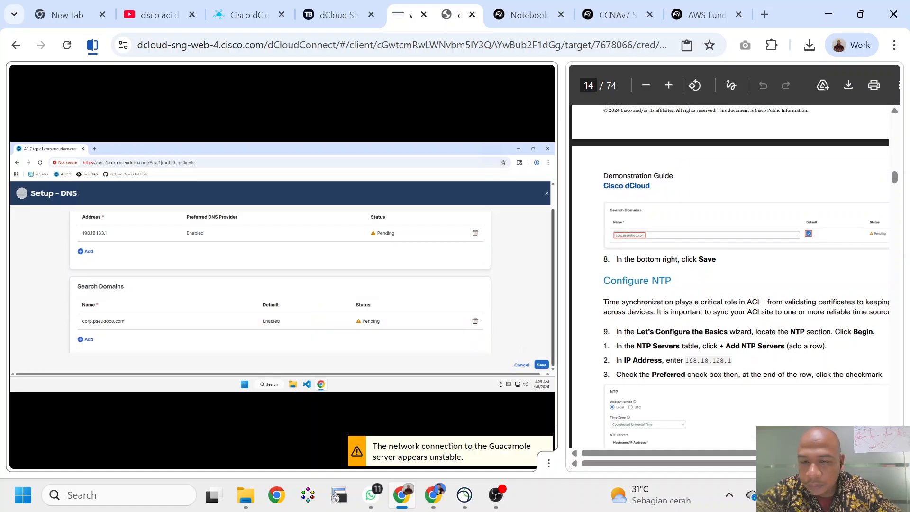
Reconnect the dropped remote session and reduce the remote browser's zoom so more of the DNS setup page fits.
scroll(730, 275, "down", 1)
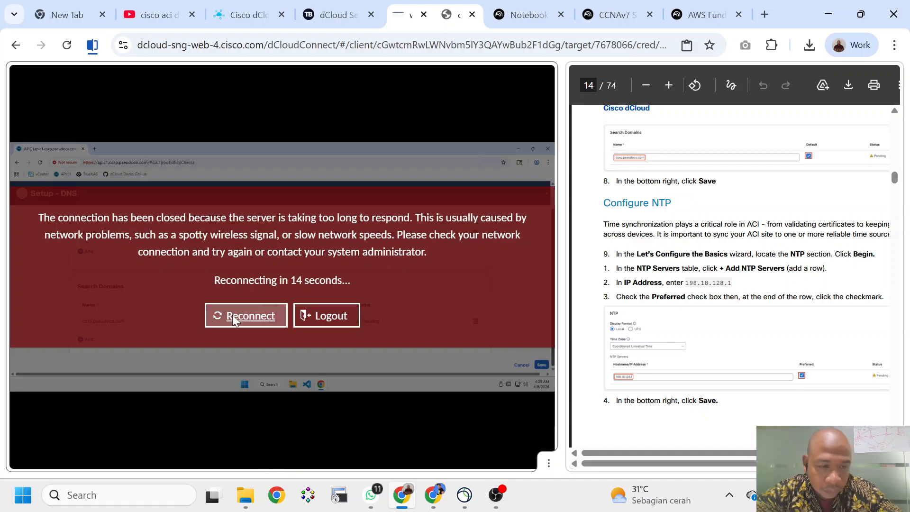
left_click(233, 314)
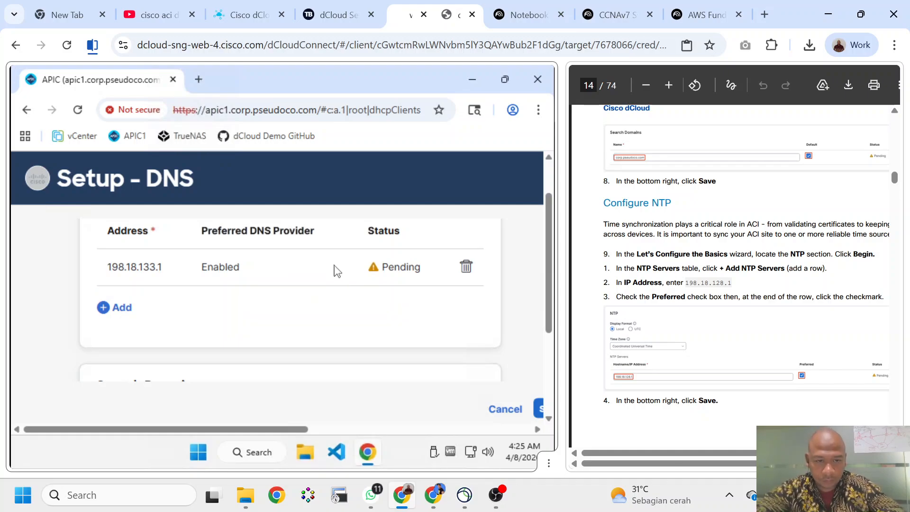
scroll(346, 286, "down", 3)
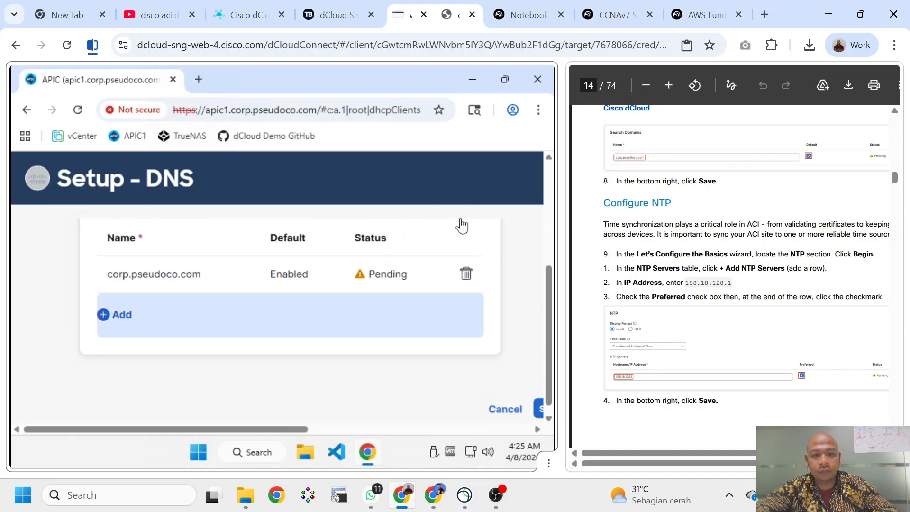
left_click(535, 110)
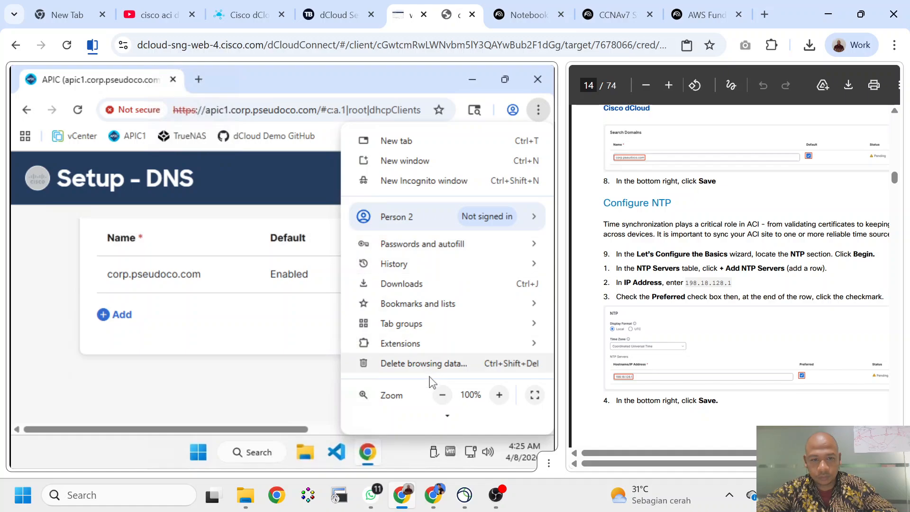
left_click(444, 396)
left_click(443, 395)
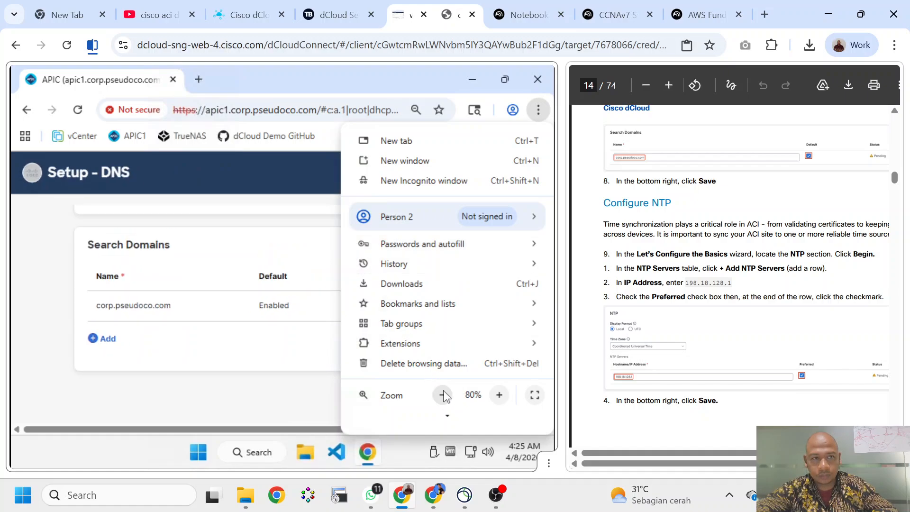
left_click(443, 395)
Discard the extra empty search domain row and save the DNS configuration.
left_click(294, 375)
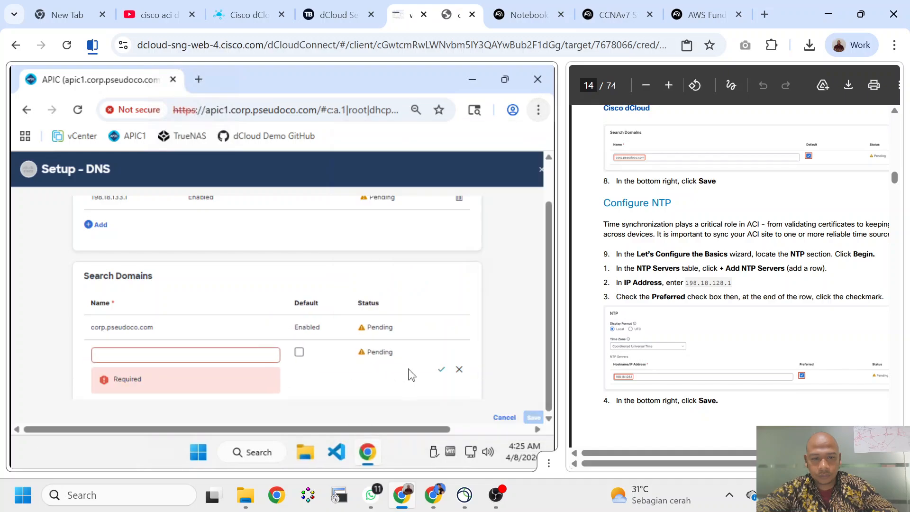
left_click(458, 370)
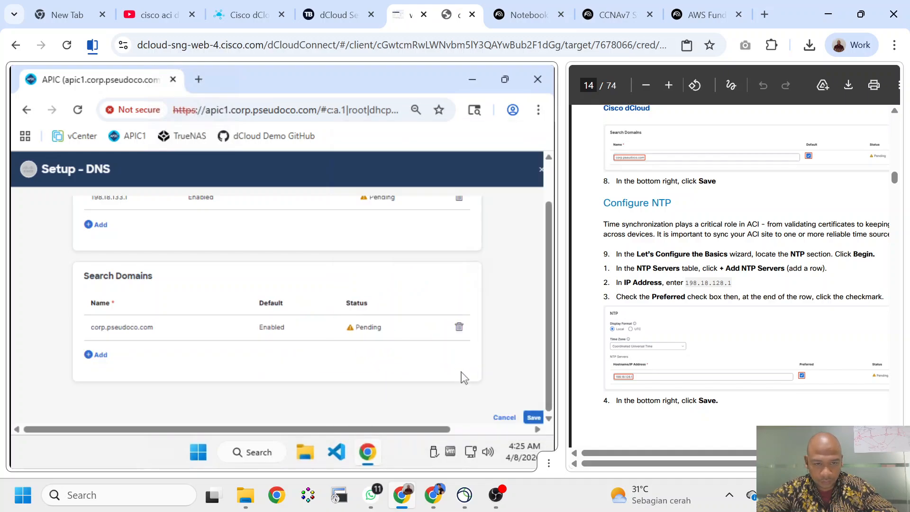
left_click(533, 417)
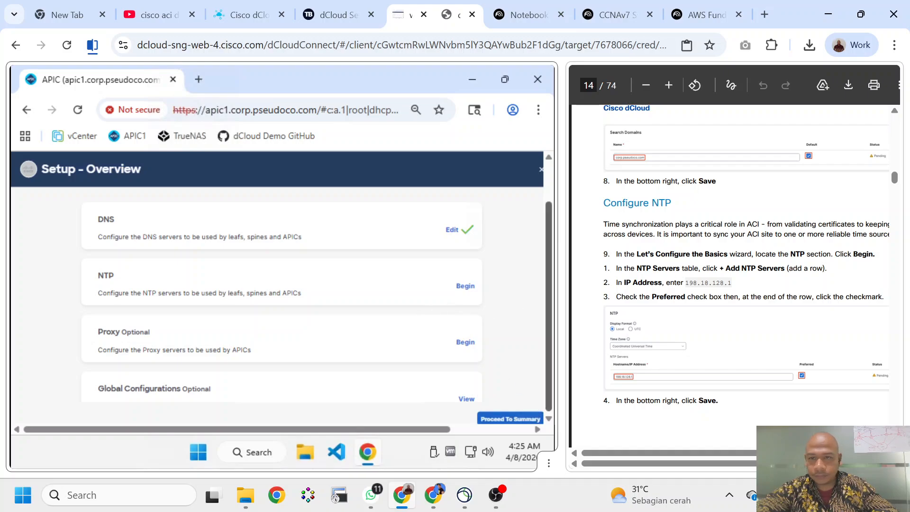
Widen the guide pane beside the remote session and read the Configure NTP instructions.
left_click(609, 241)
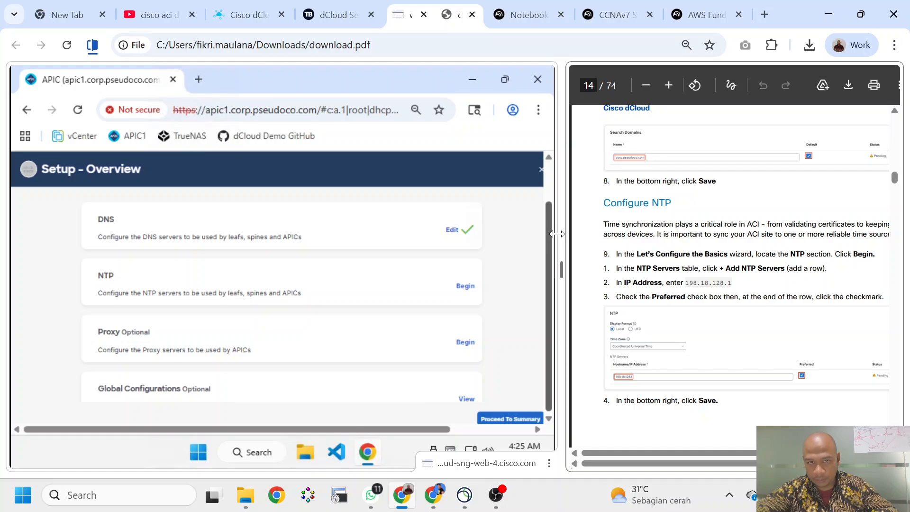
left_click_drag(557, 233, 518, 245)
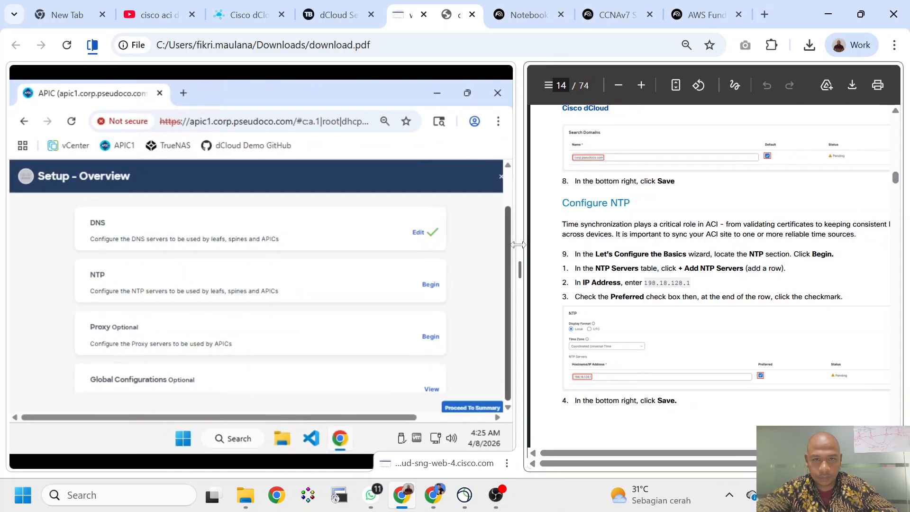
scroll(711, 284, "down", 1)
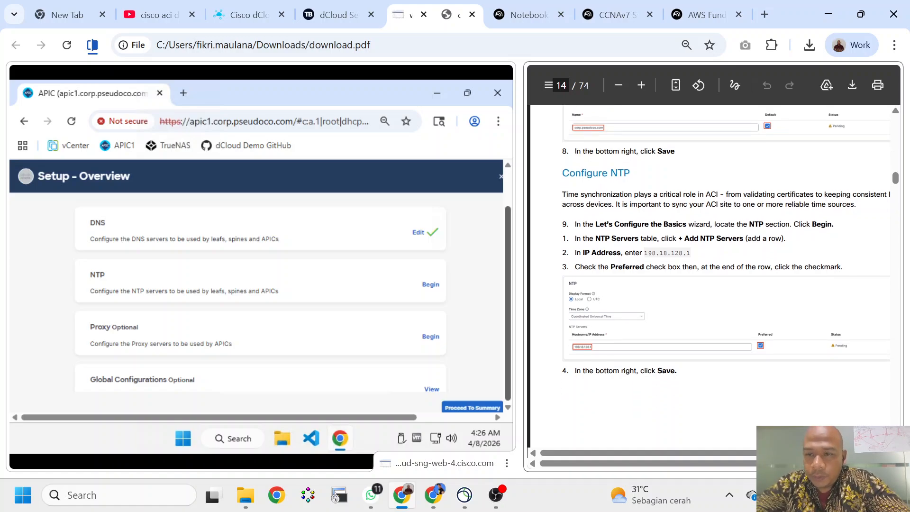
Begin the NTP section of the setup wizard and check its form and NTP Servers table against the guide.
left_click(425, 290)
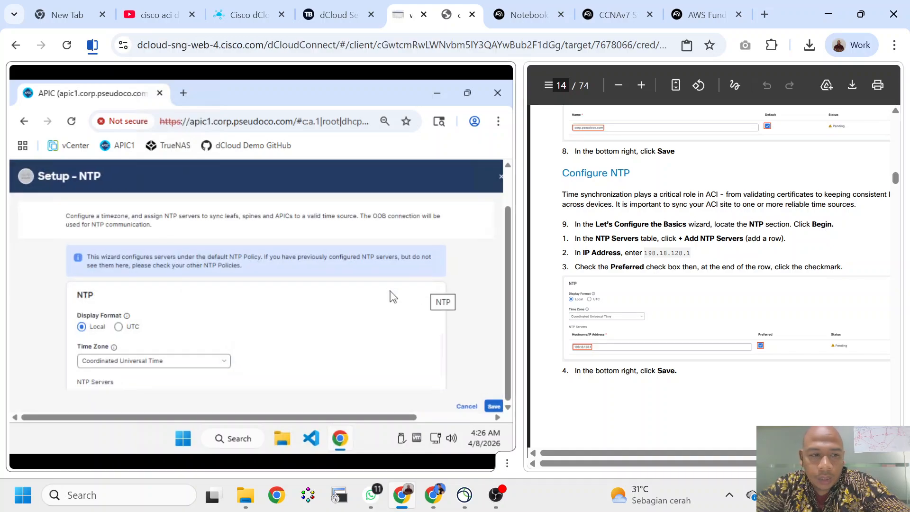
scroll(544, 280, "down", 1)
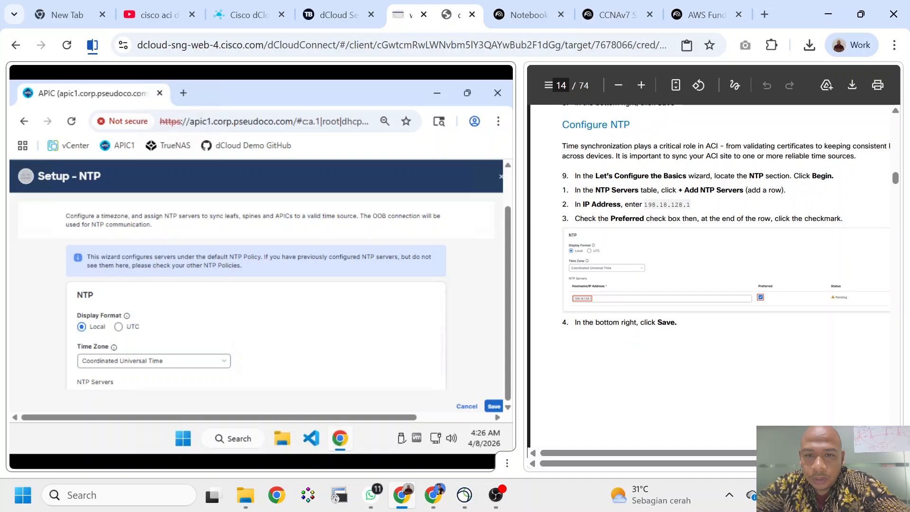
scroll(559, 250, "down", 1)
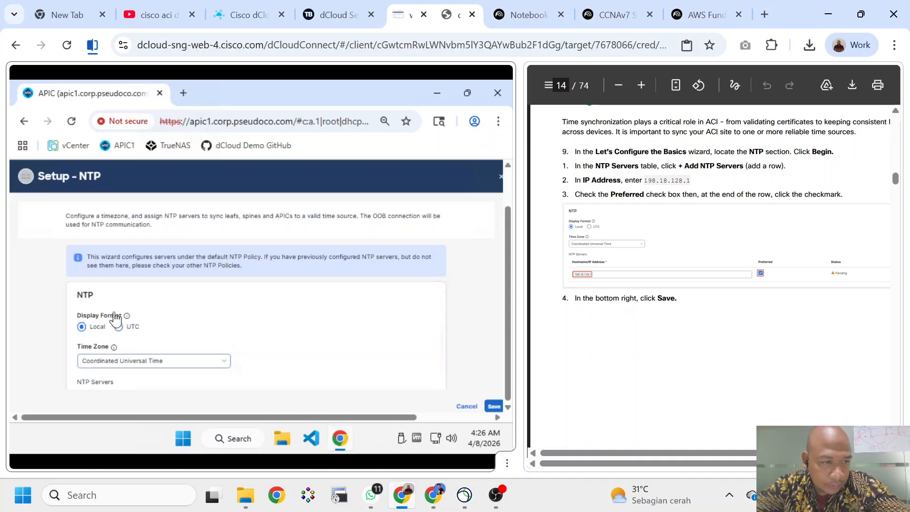
scroll(113, 315, "down", 2)
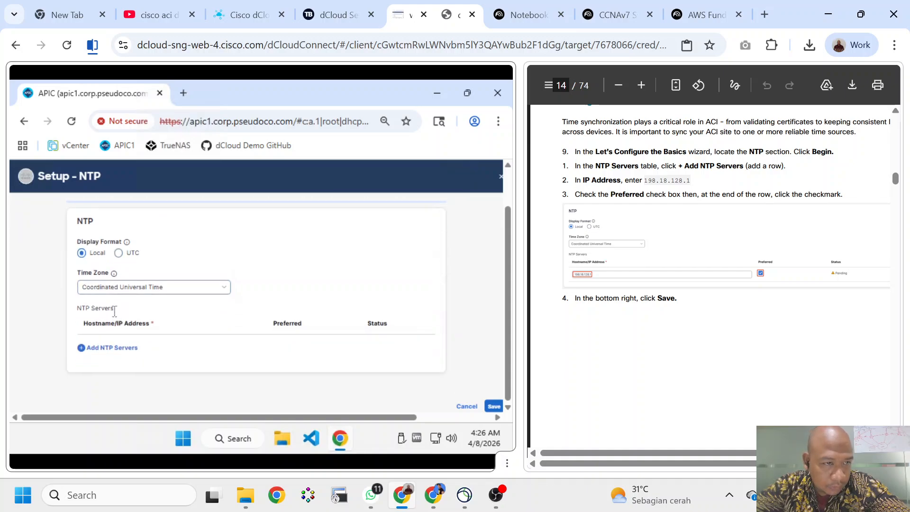
scroll(114, 310, "up", 2)
scroll(115, 316, "down", 2)
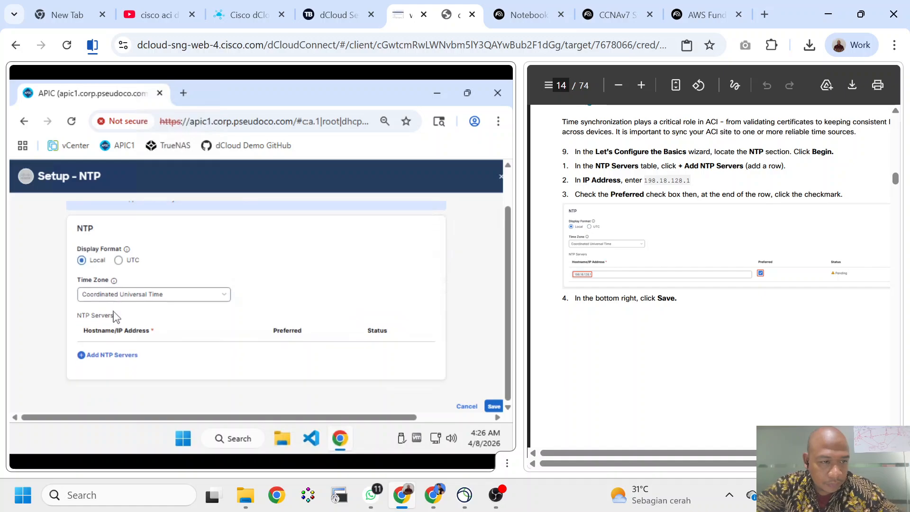
Add NTP server 198.18.128.1 as preferred, confirm the row and save the NTP configuration.
left_click(125, 359)
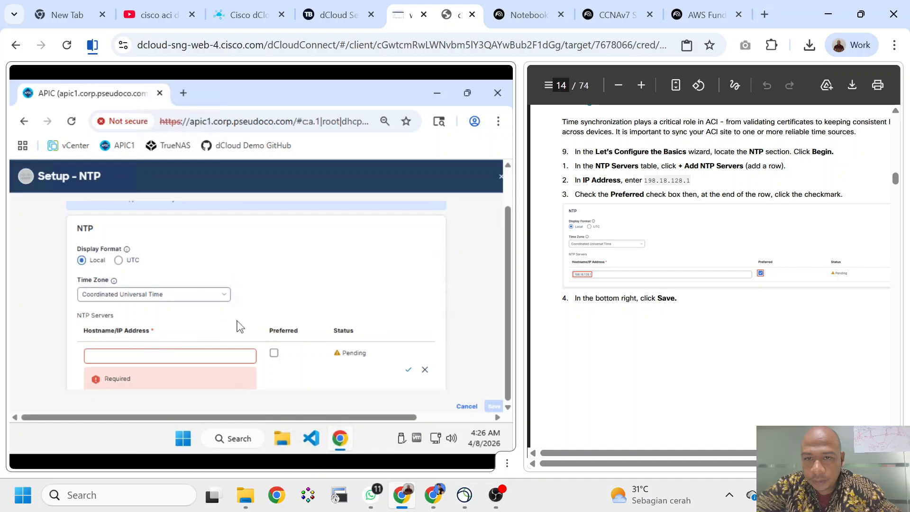
type("1")
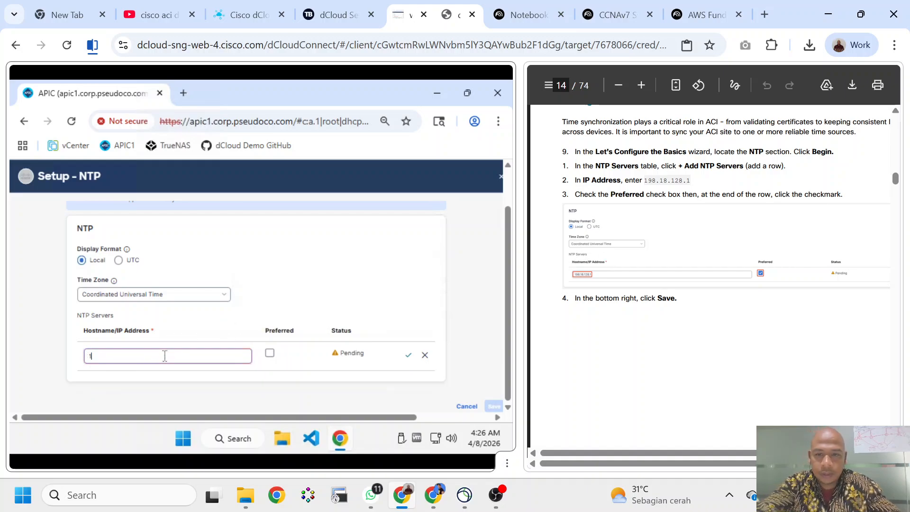
type("98.18.1")
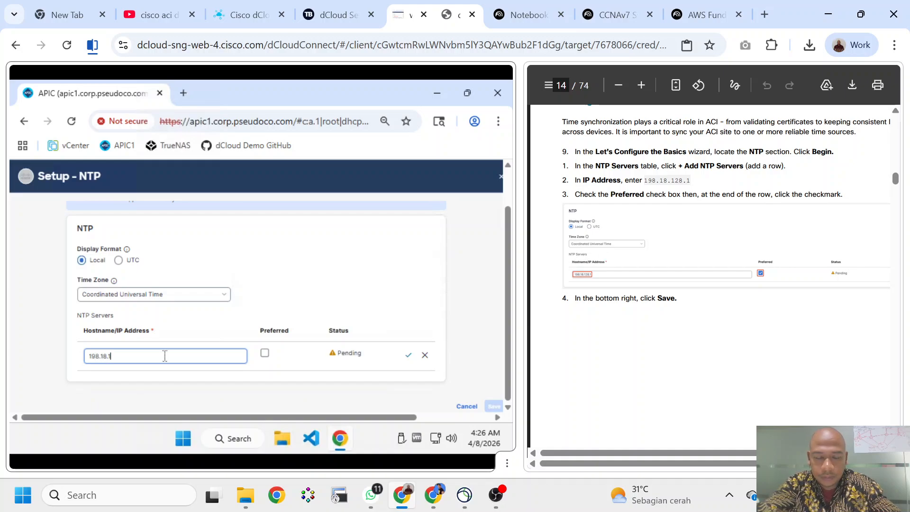
type("28.1")
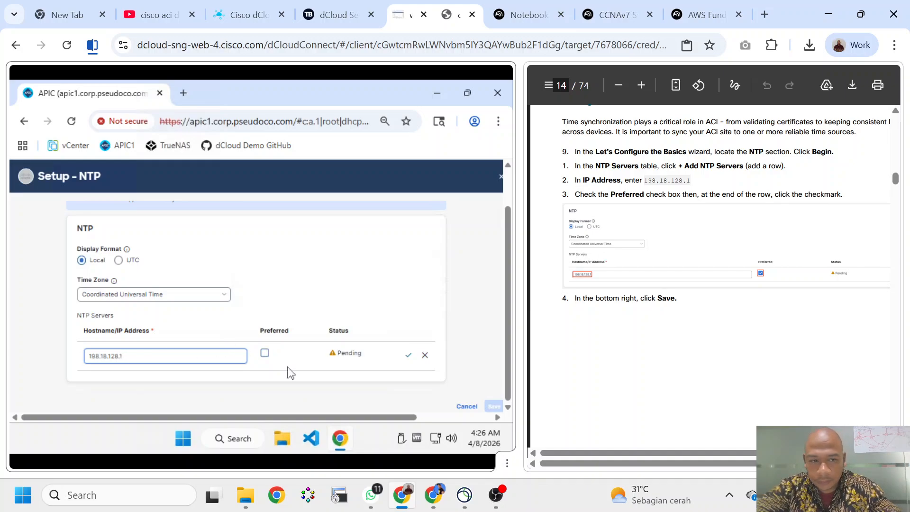
left_click(265, 353)
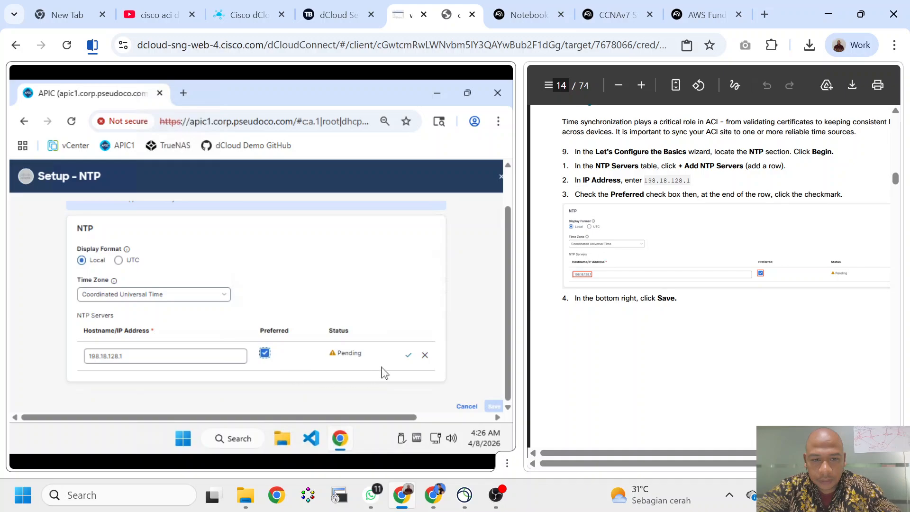
left_click(408, 355)
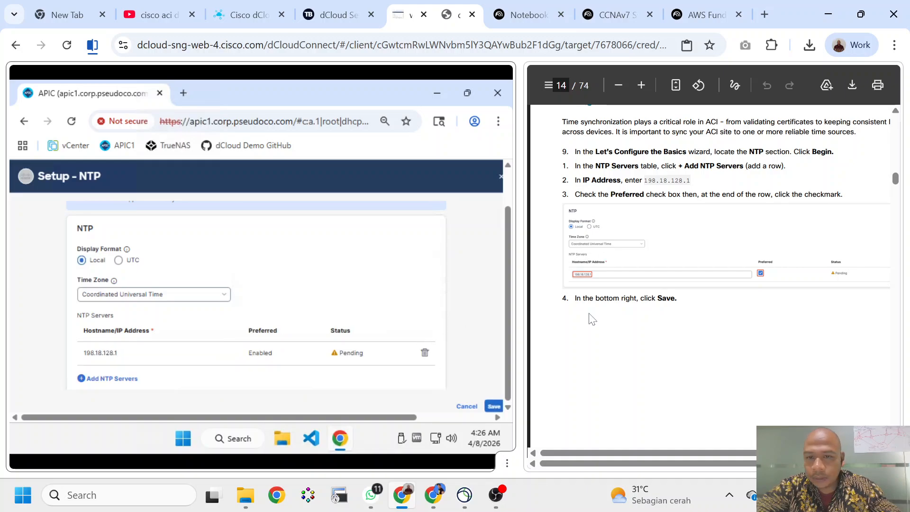
scroll(591, 319, "down", 2)
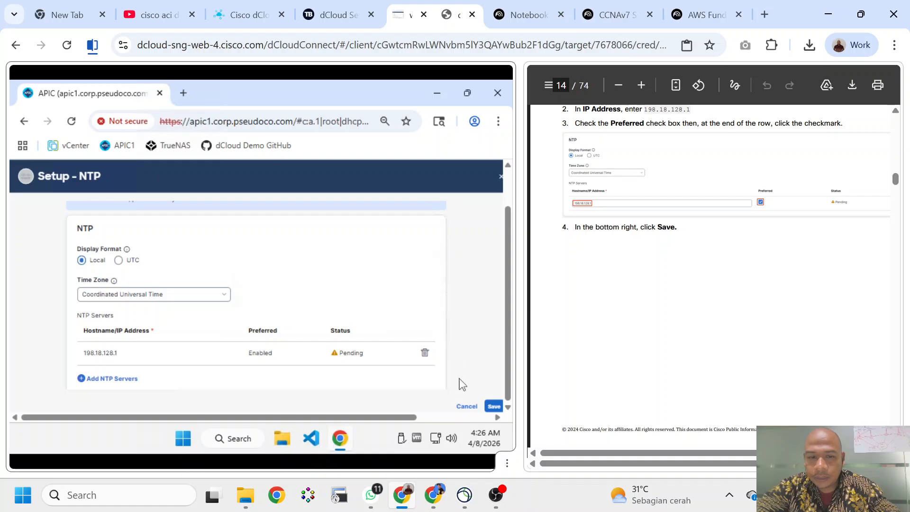
left_click(493, 406)
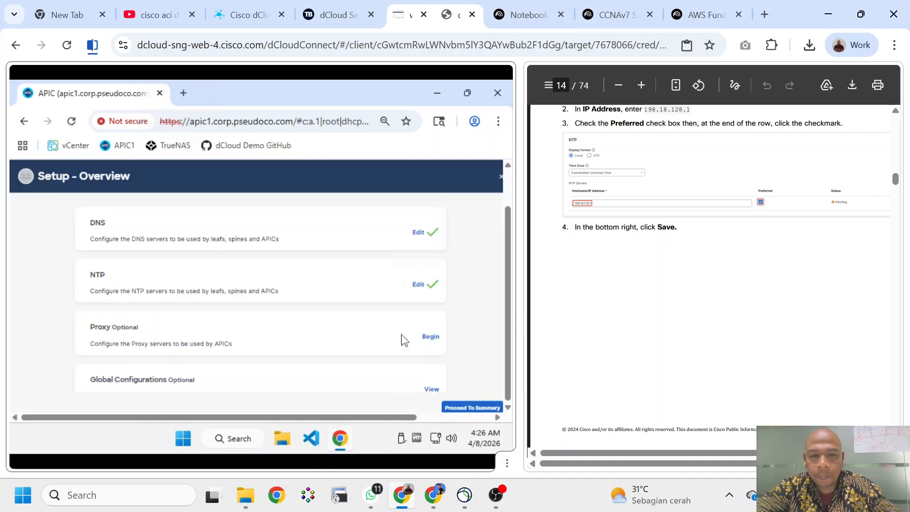
Read the guide's Review Configuration section, from the section checkmarks through the summary and Fabric Membership instructions.
scroll(626, 314, "down", 5)
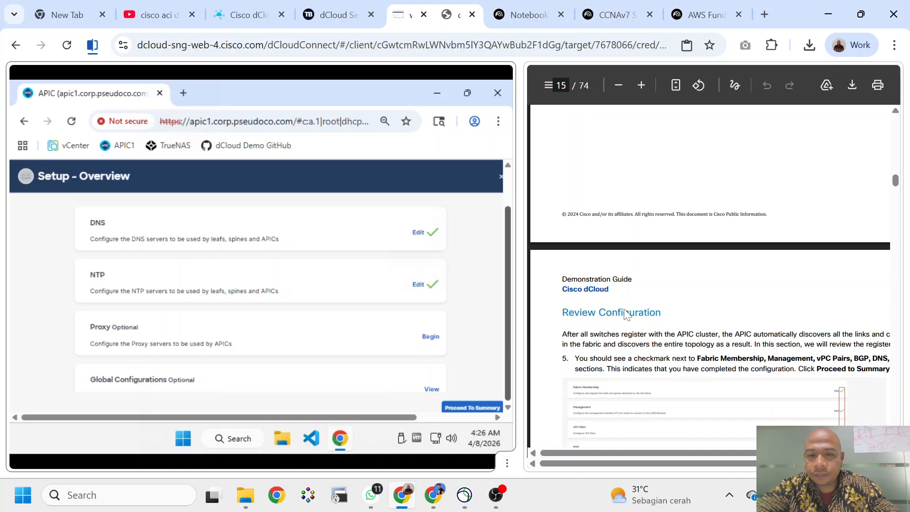
scroll(625, 314, "up", 5)
scroll(626, 315, "down", 5)
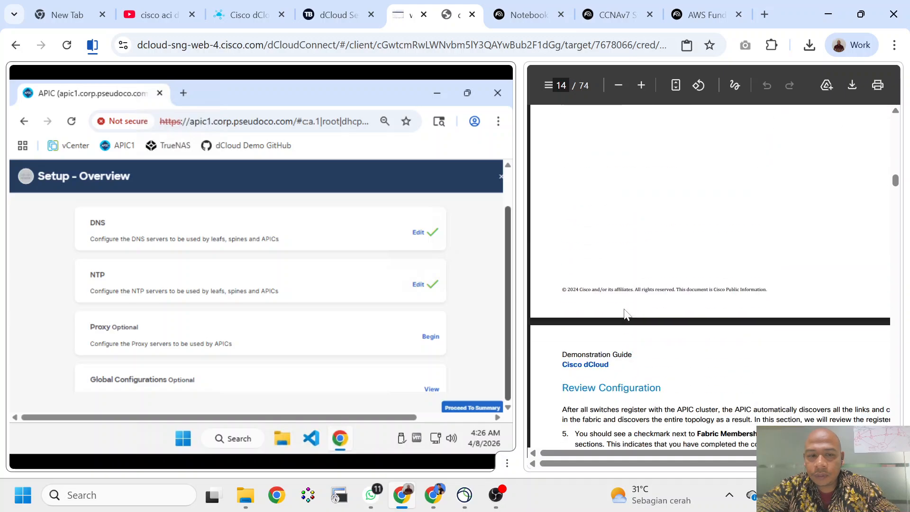
scroll(626, 315, "down", 1)
scroll(627, 315, "down", 2)
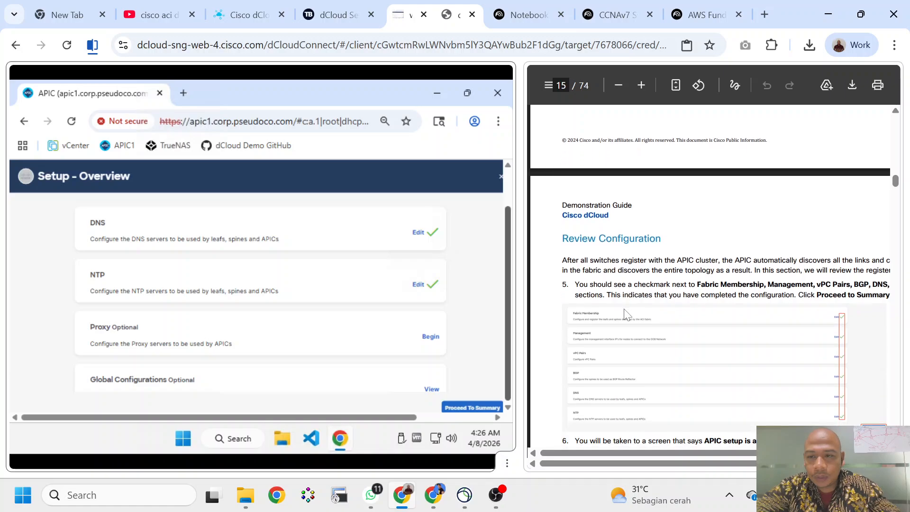
scroll(626, 315, "down", 1)
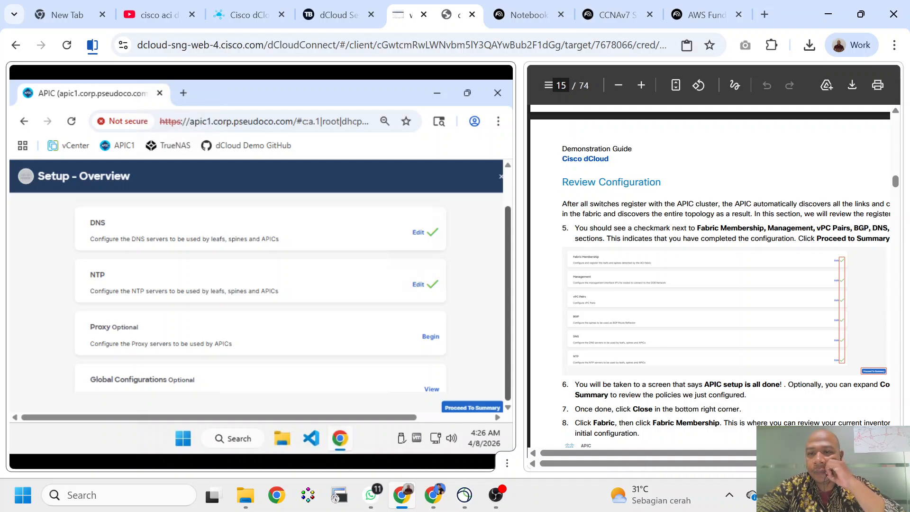
scroll(708, 280, "right", 2)
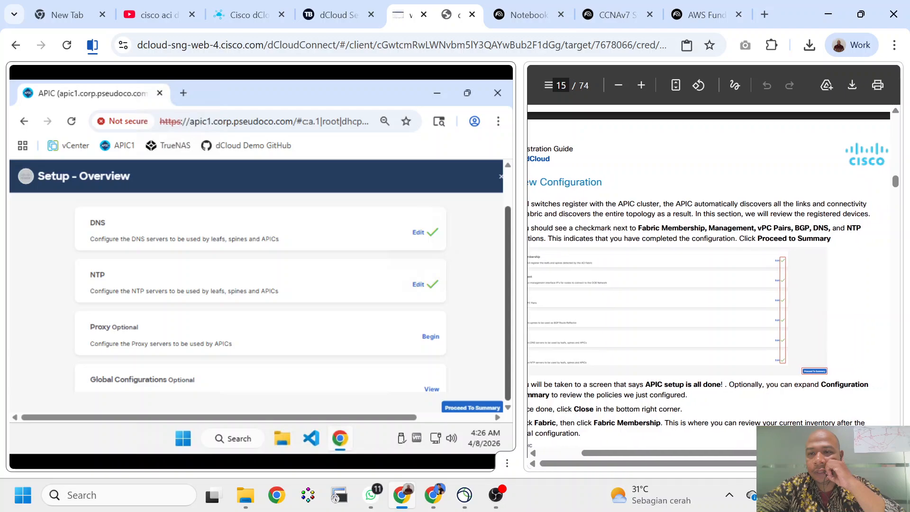
scroll(708, 279, "left", 1)
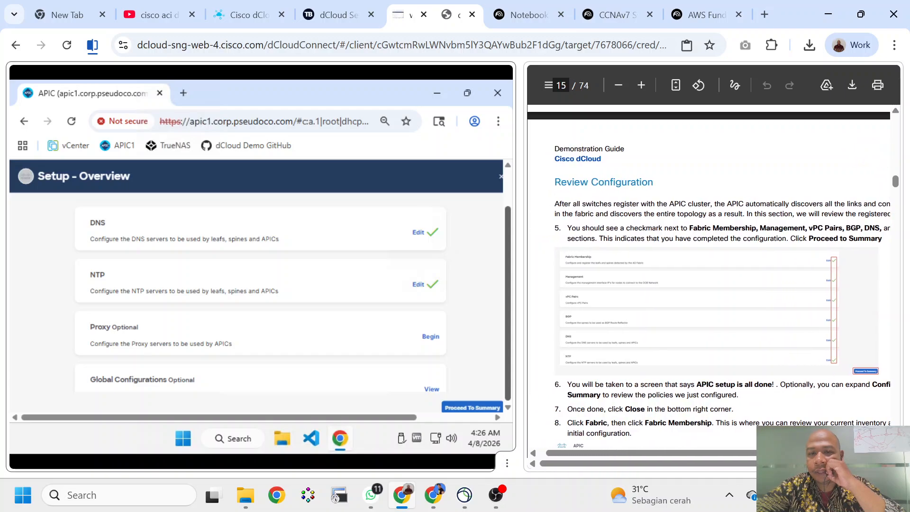
scroll(709, 280, "right", 1)
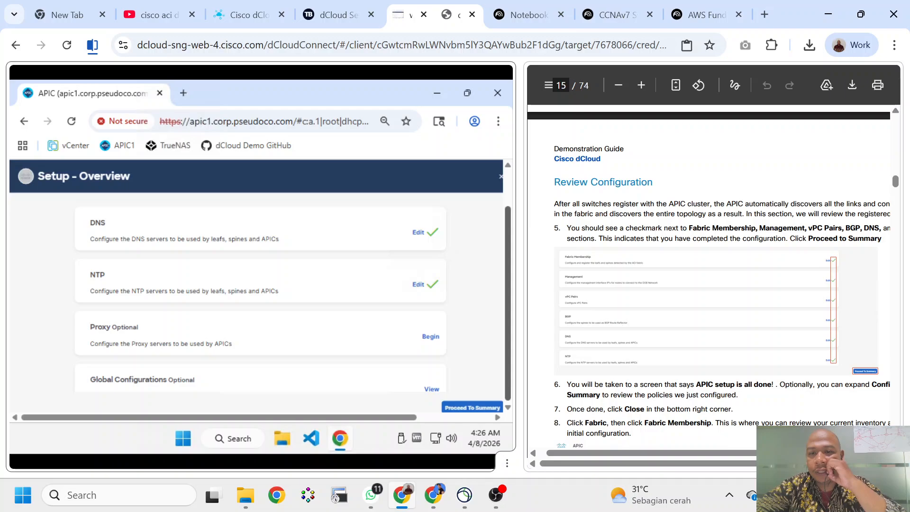
scroll(709, 279, "right", 3)
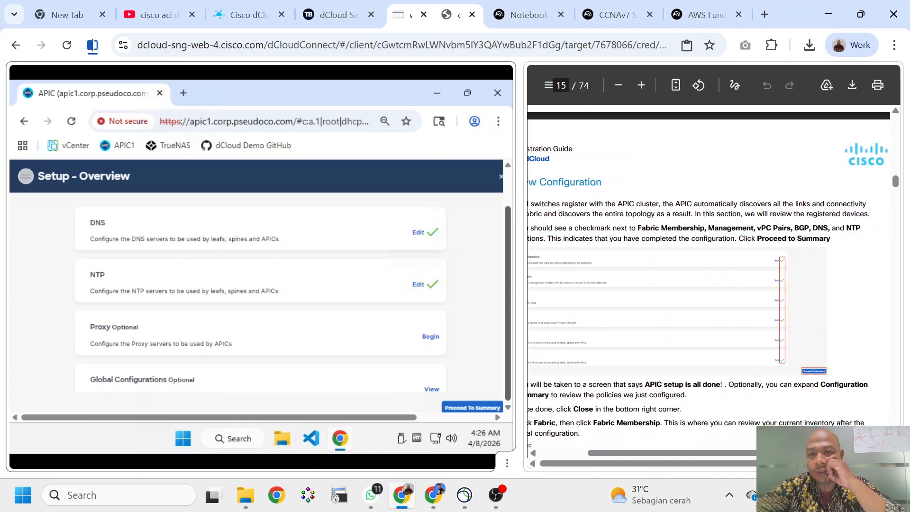
scroll(708, 280, "right", 1)
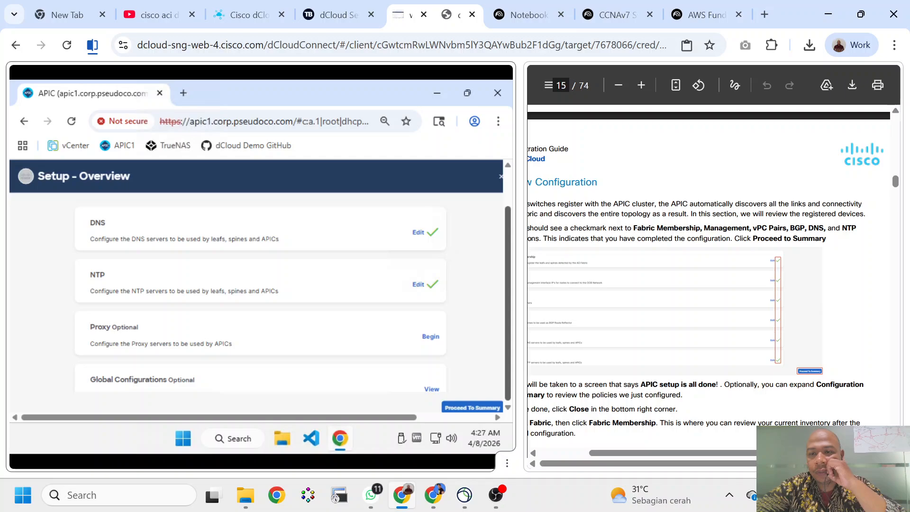
scroll(709, 279, "down", 1)
scroll(708, 280, "left", 2)
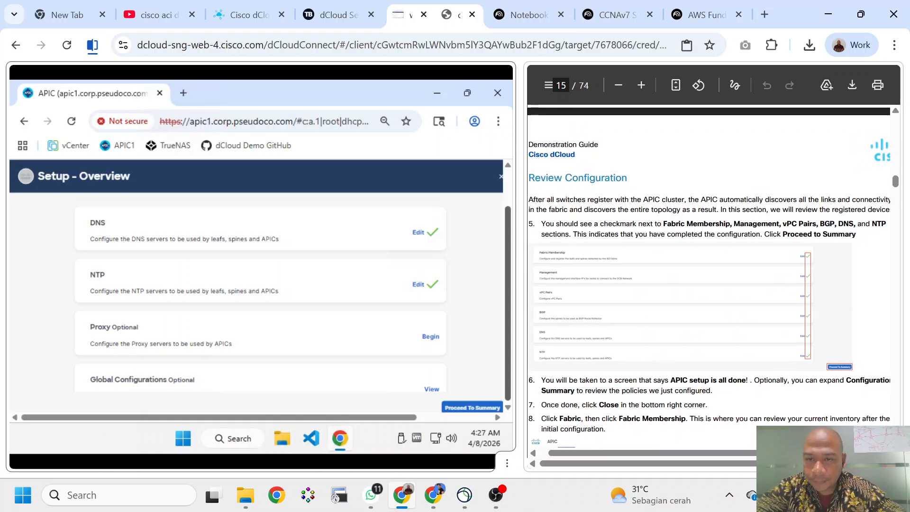
scroll(708, 279, "down", 2)
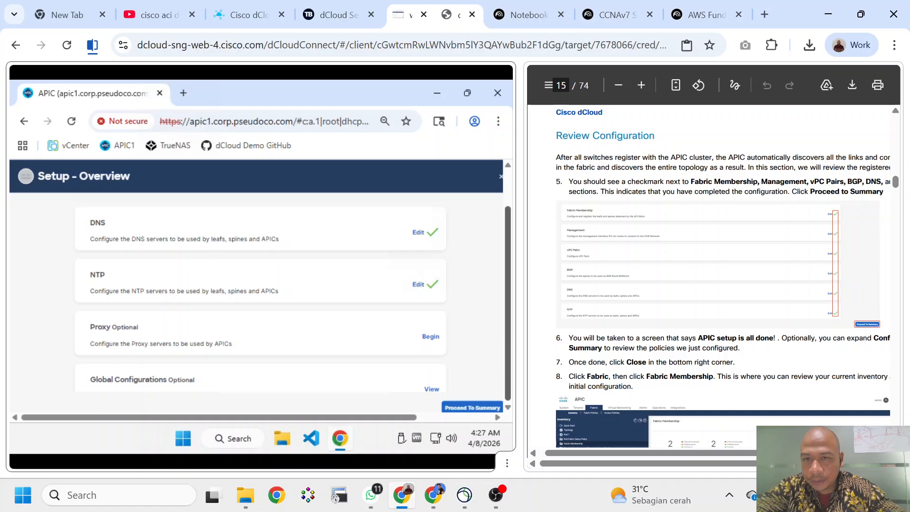
scroll(708, 280, "down", 1)
scroll(708, 279, "right", 3)
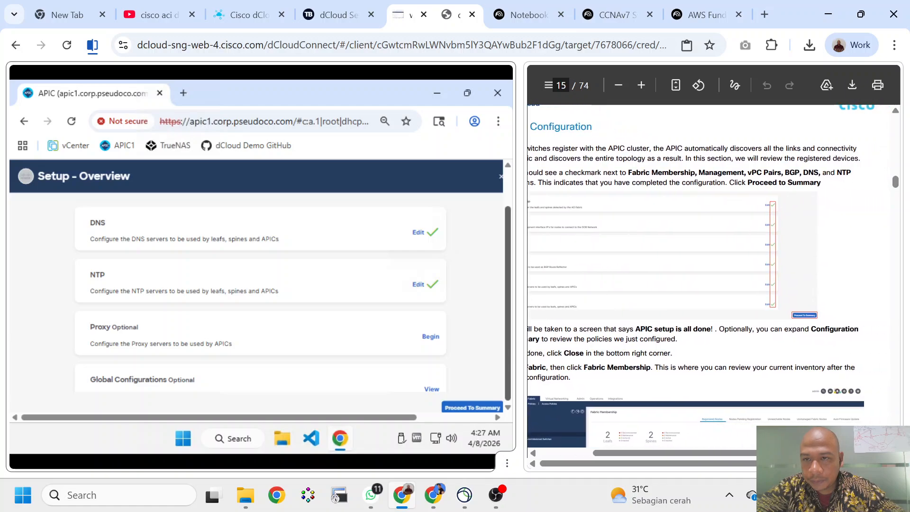
scroll(709, 280, "down", 1)
scroll(709, 279, "left", 2)
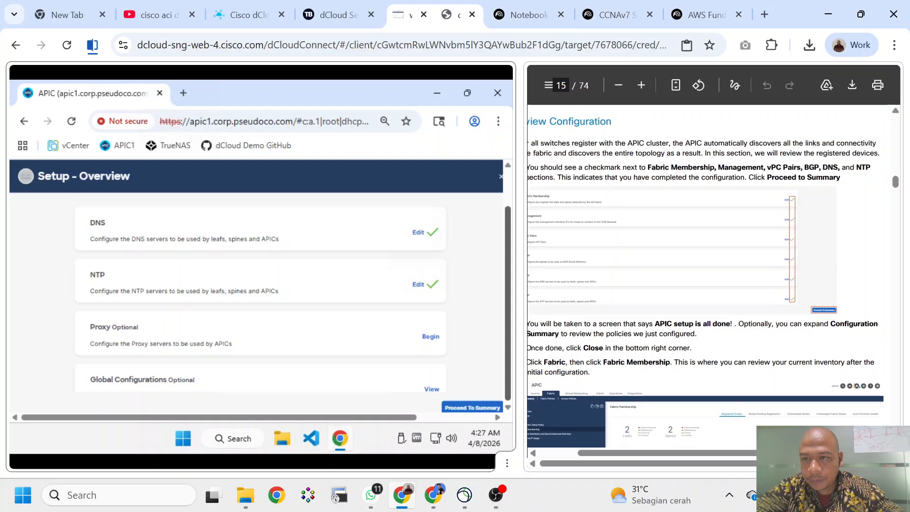
scroll(709, 279, "left", 1)
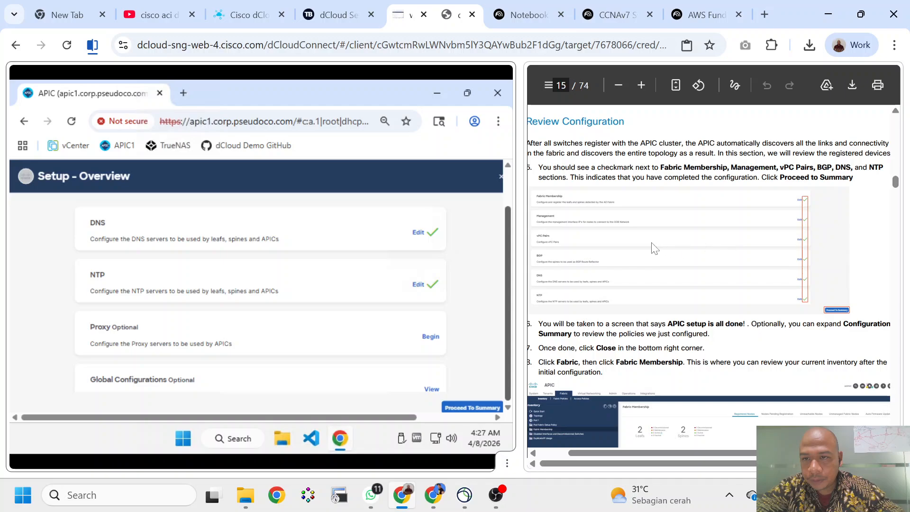
scroll(701, 225, "down", 1)
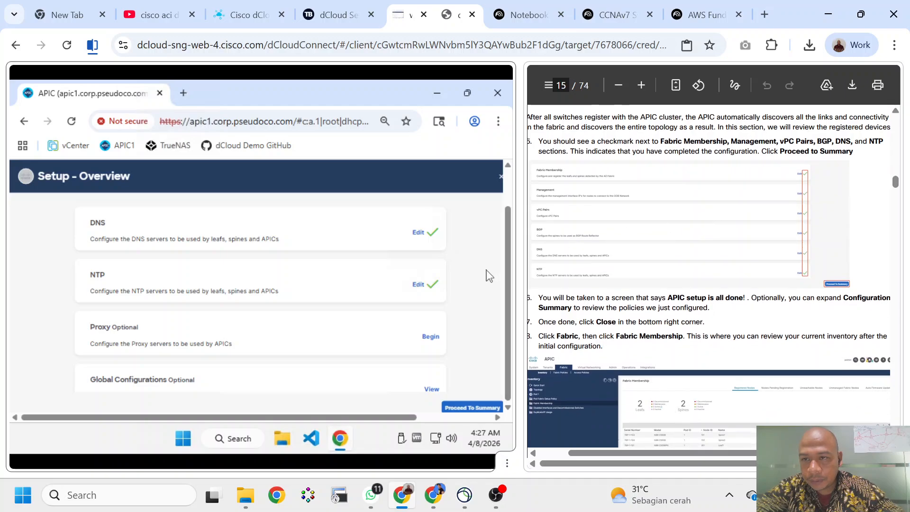
Proceed from the setup overview to the summary and look through its suggested follow-up options.
scroll(420, 322, "down", 1)
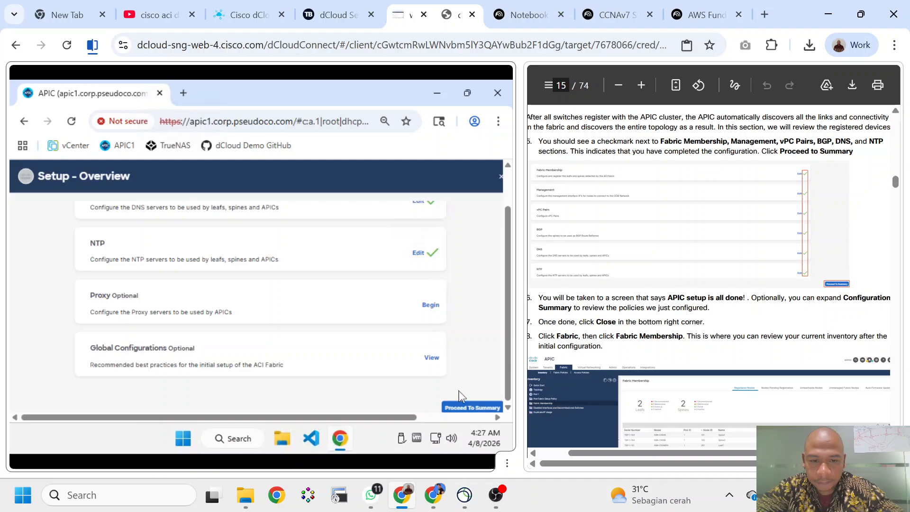
left_click(464, 408)
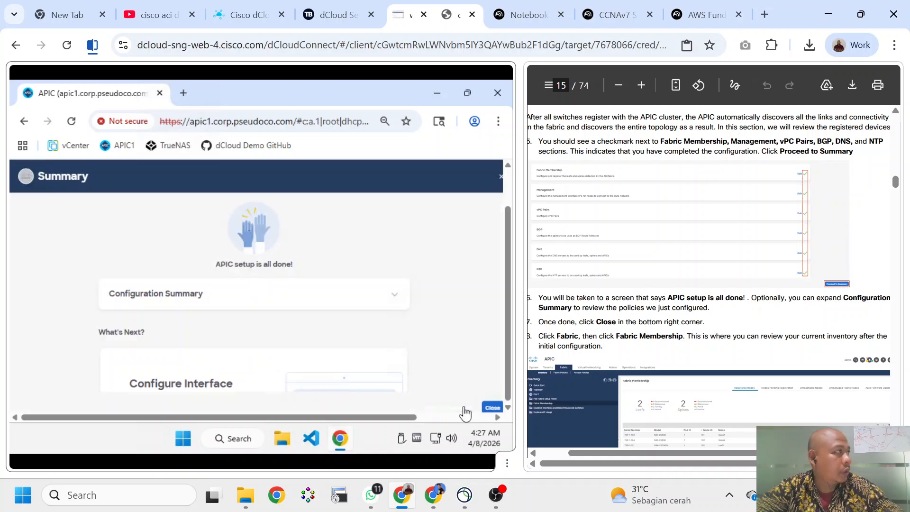
scroll(292, 323, "down", 5)
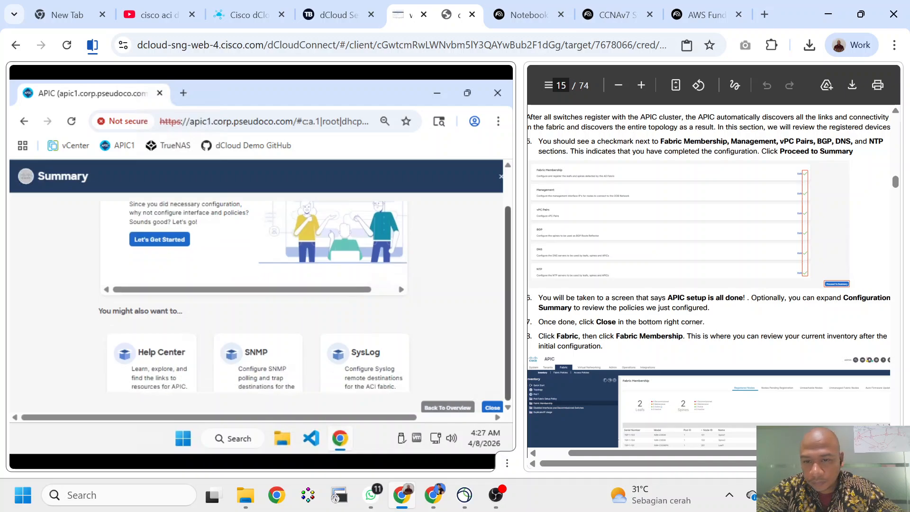
scroll(709, 284, "left", 2)
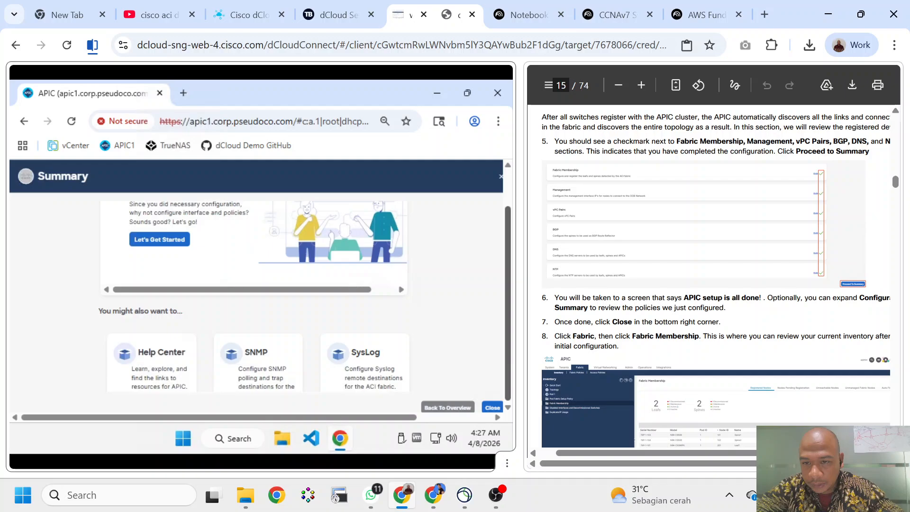
Check the guide's instructions for the setup summary and look over the Summary page from its follow-up options to Configuration Summary.
scroll(709, 284, "right", 3)
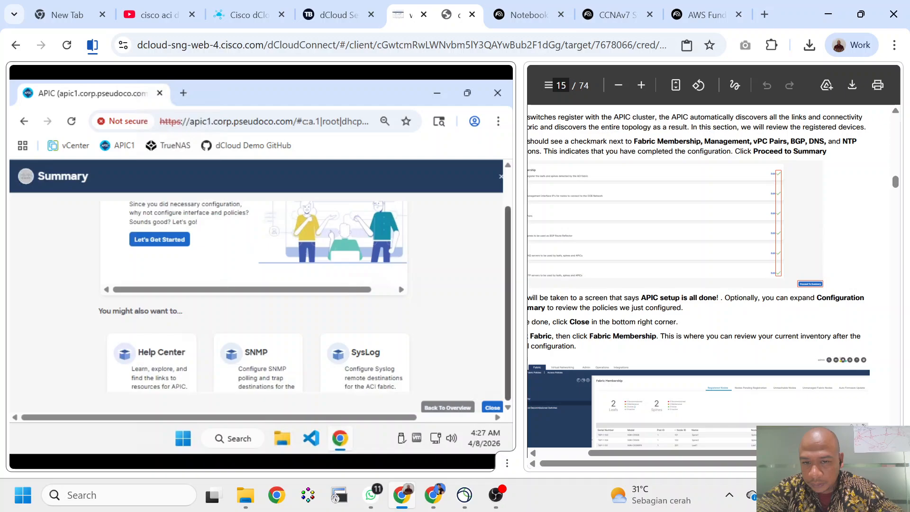
scroll(709, 284, "left", 1)
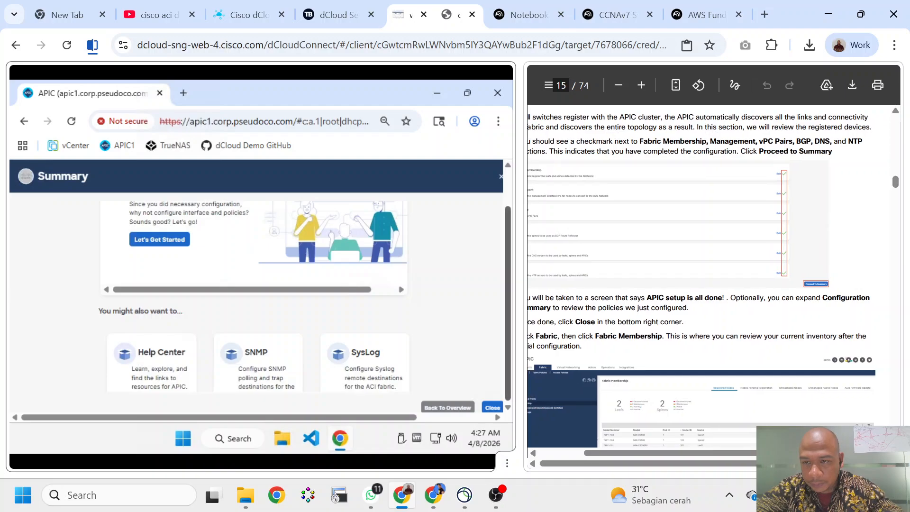
scroll(709, 285, "left", 4)
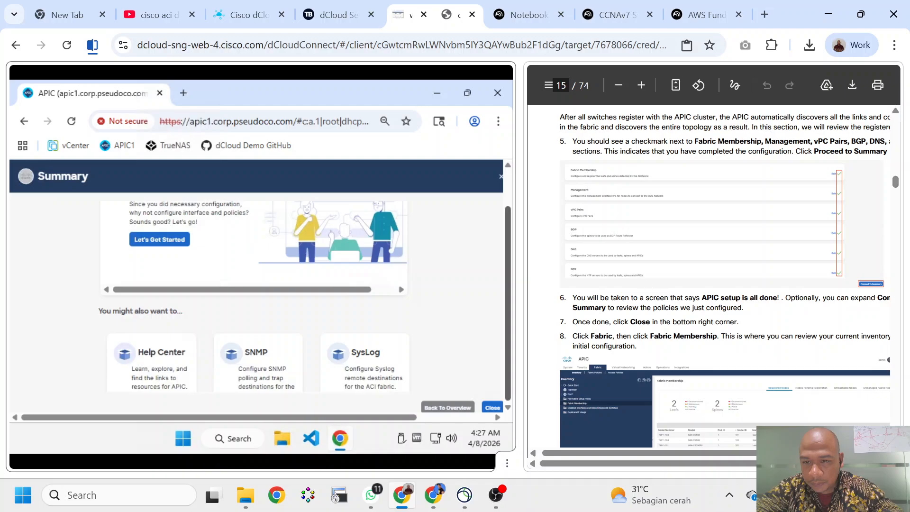
scroll(428, 343, "down", 2)
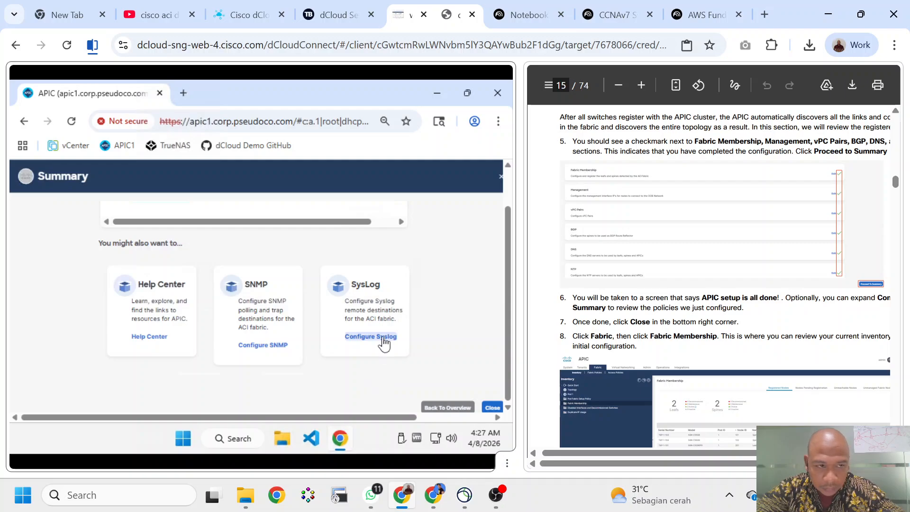
scroll(384, 344, "up", 4)
scroll(357, 268, "down", 2)
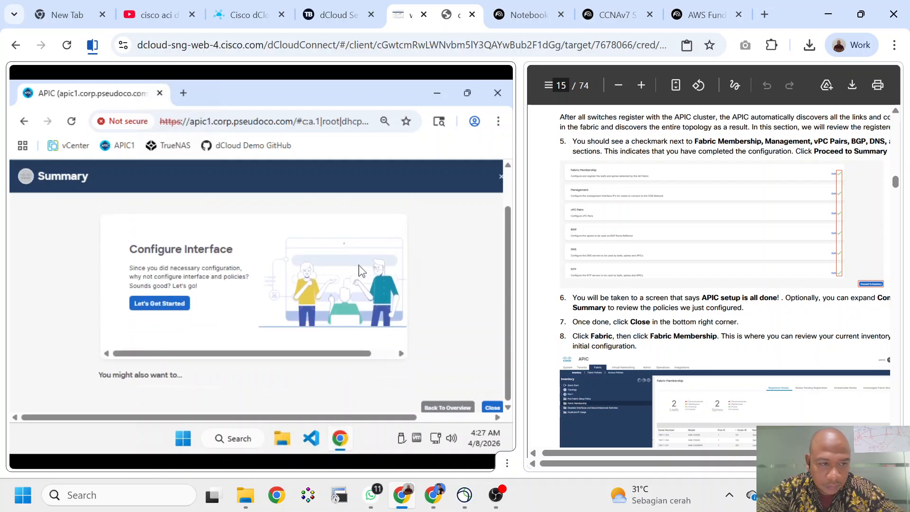
scroll(360, 271, "up", 2)
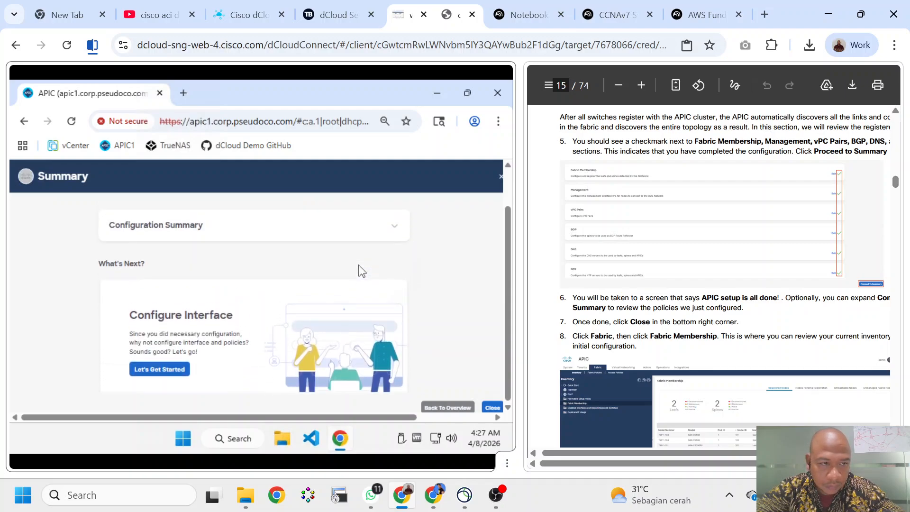
Expand the Configuration Summary, review its cards from Fabric Membership to Proxy, and close the setup wizard.
left_click(394, 225)
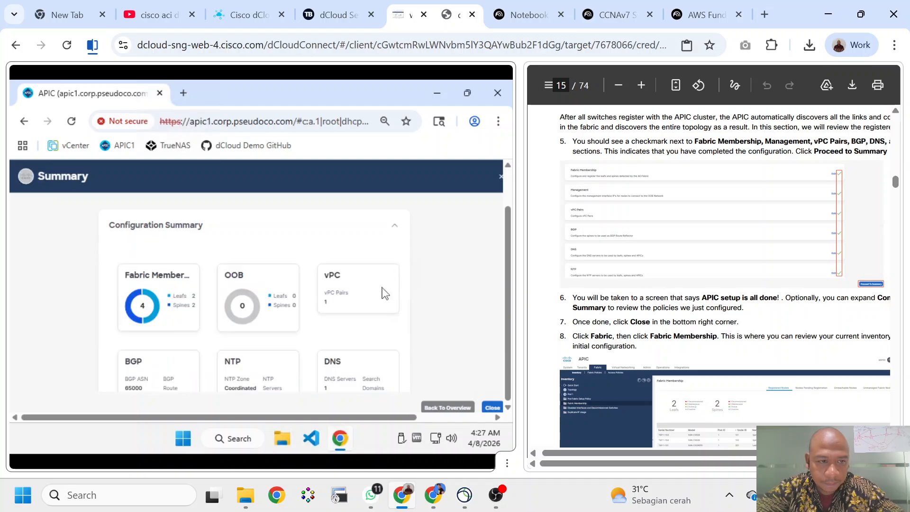
scroll(384, 293, "down", 2)
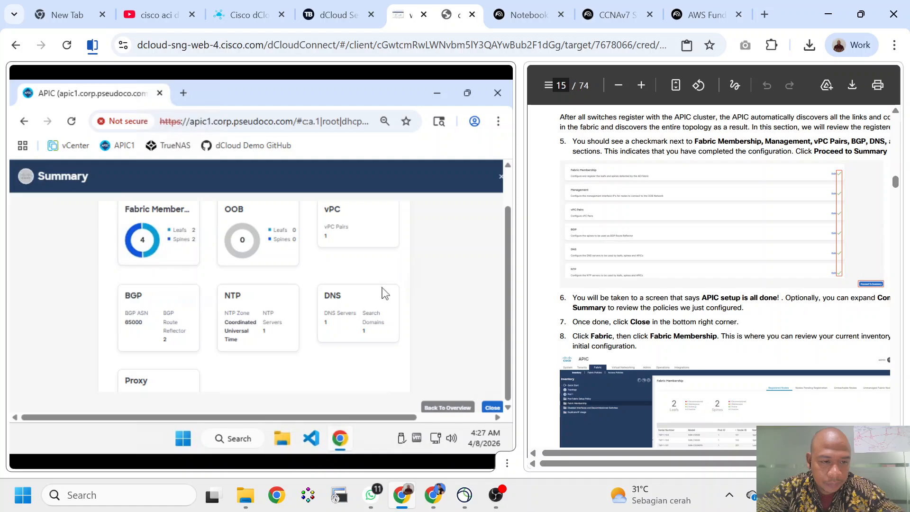
scroll(383, 293, "down", 2)
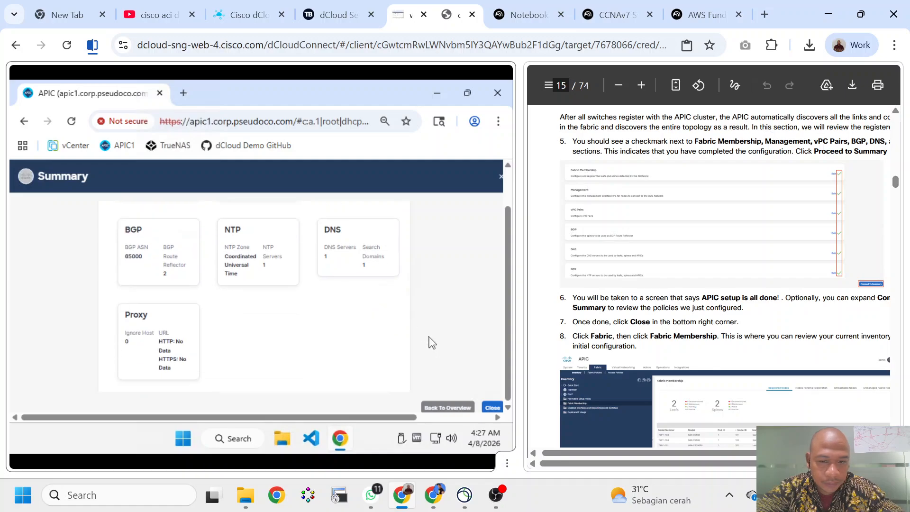
left_click(491, 407)
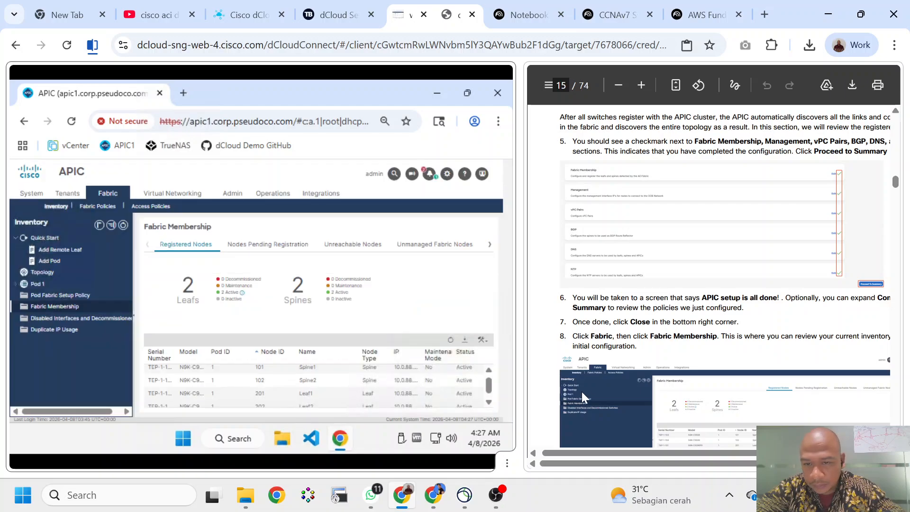
Read the guide's steps on reviewing Fabric Membership and opening Leaf 1's physical interfaces.
scroll(588, 391, "down", 1)
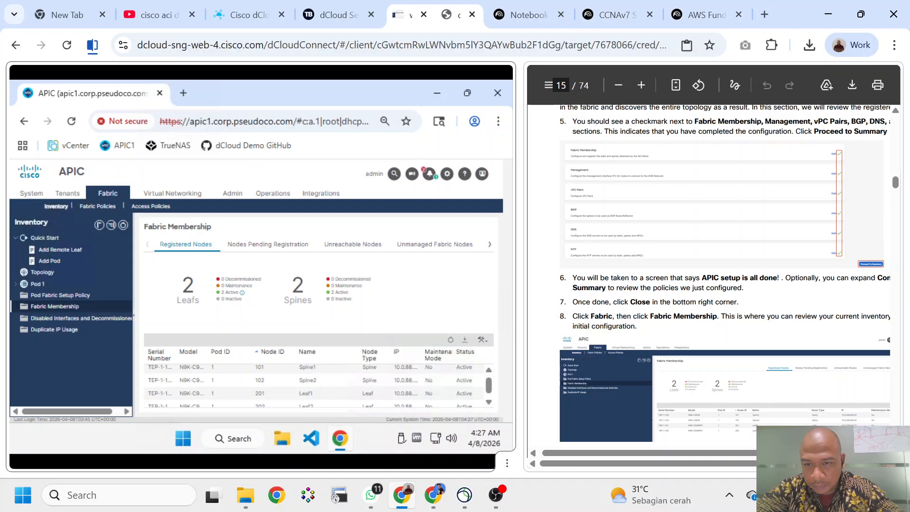
scroll(711, 285, "down", 2)
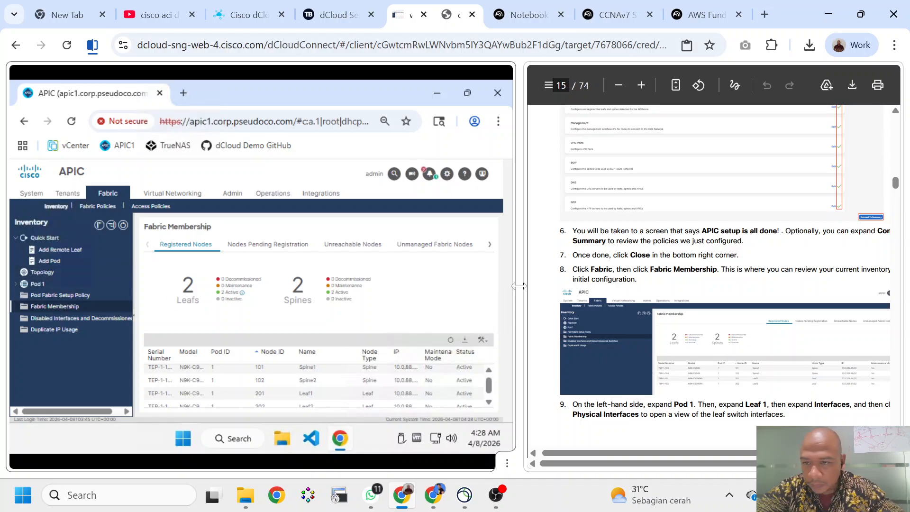
scroll(711, 275, "down", 1)
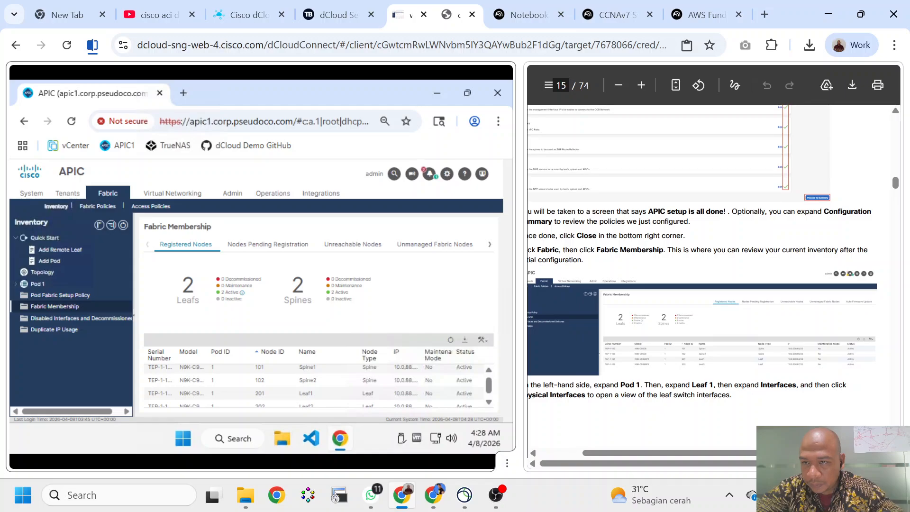
scroll(710, 275, "down", 2)
scroll(616, 284, "right", 1)
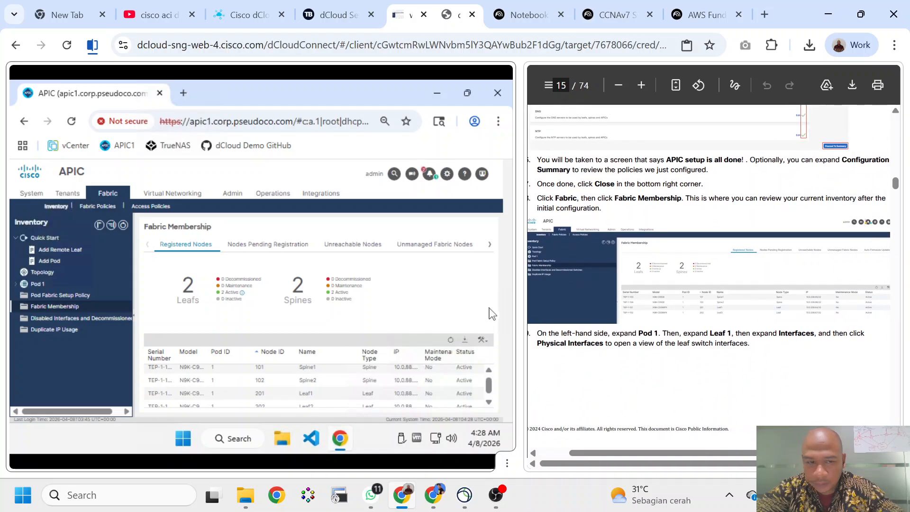
left_click(498, 122)
scroll(409, 388, "down", 2)
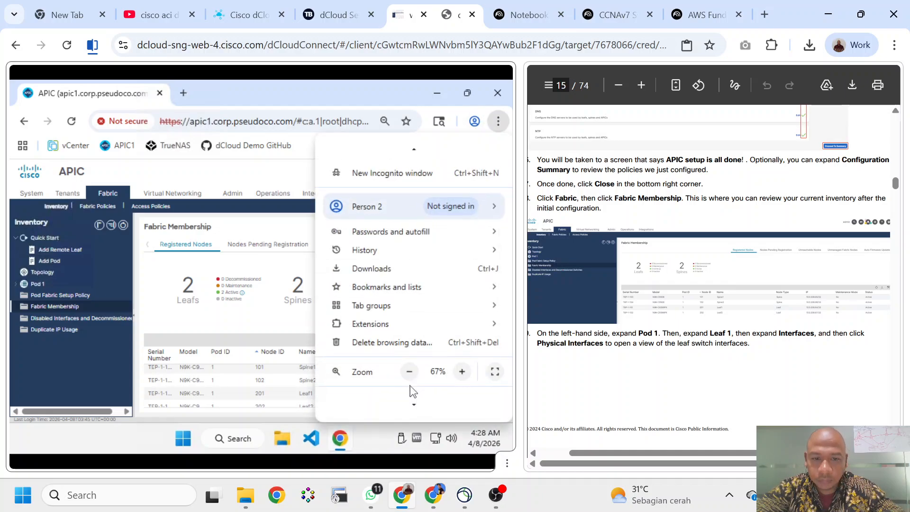
left_click(409, 387)
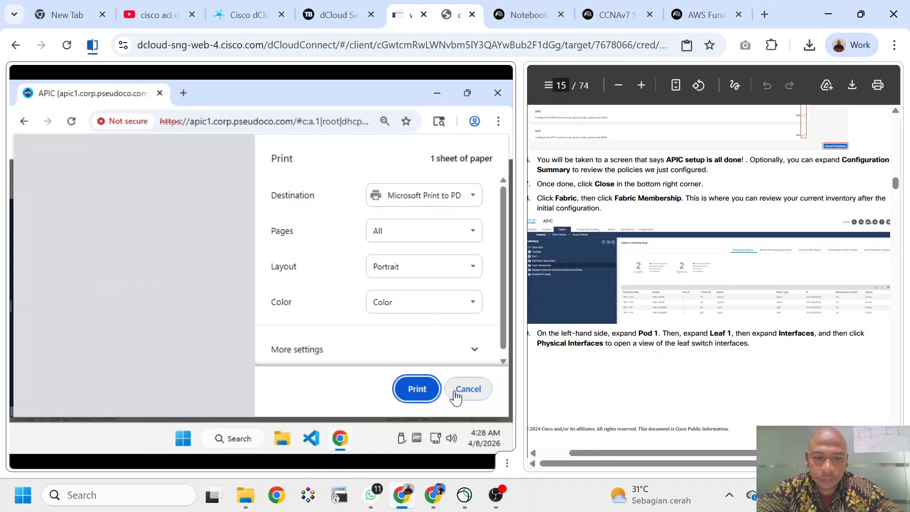
left_click(468, 388)
Reduce the page zoom of APIC in the remote browser to 50%.
left_click(498, 122)
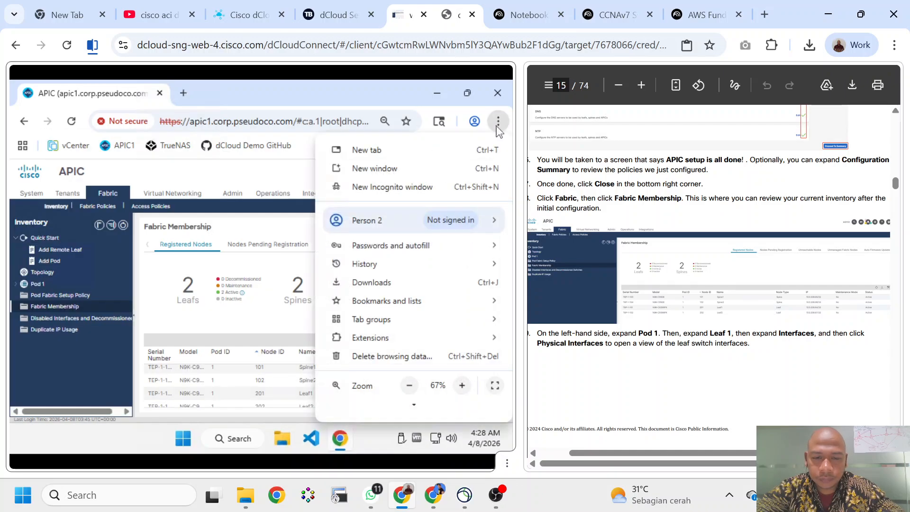
scroll(431, 406, "down", 1)
scroll(431, 406, "down", 2)
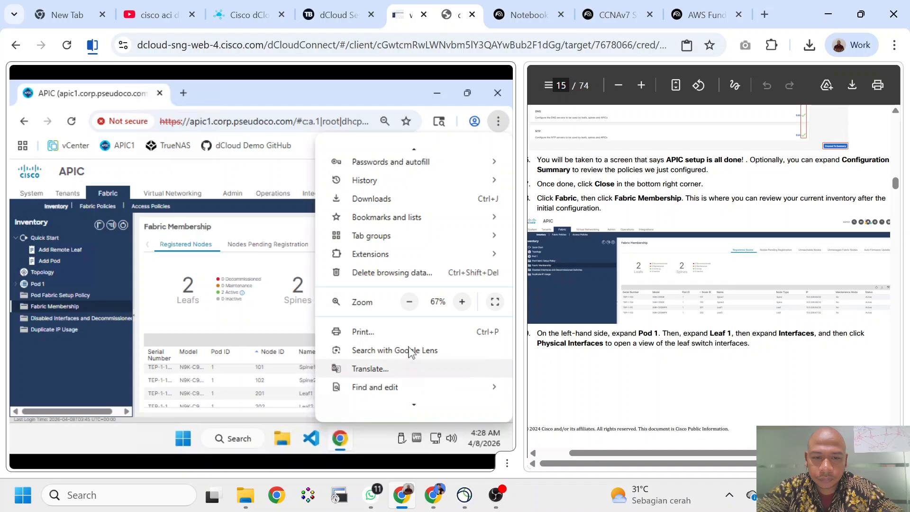
left_click(409, 302)
left_click(288, 275)
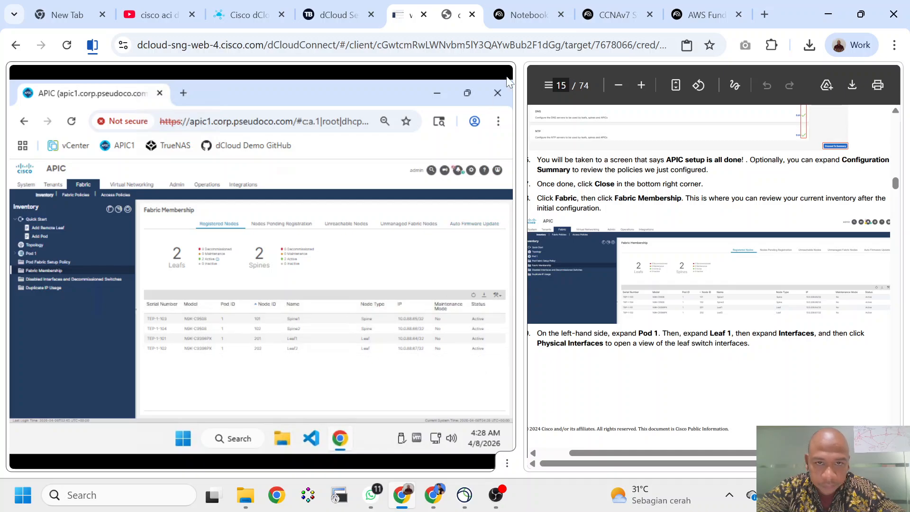
Set the remote browser's page zoom back to 67% and widen the remote desktop pane slightly.
left_click(504, 120)
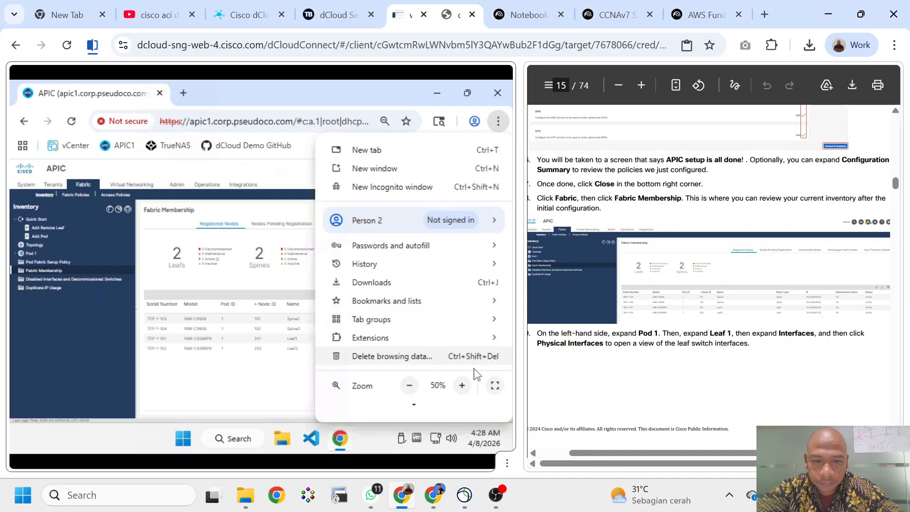
left_click(462, 384)
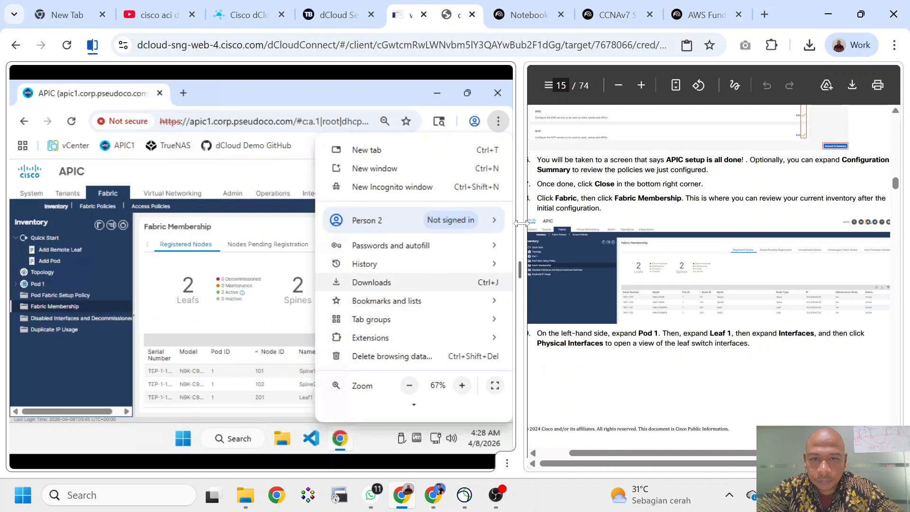
left_click_drag(521, 222, 550, 222)
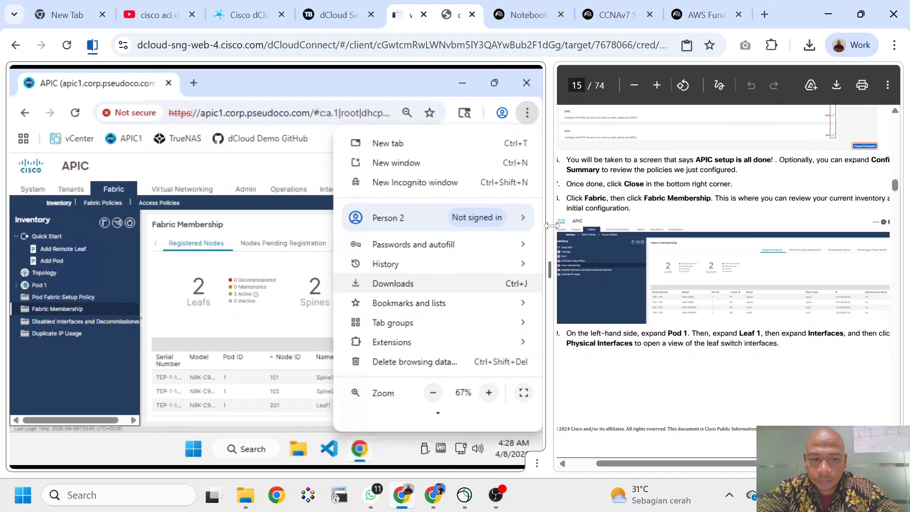
left_click(285, 329)
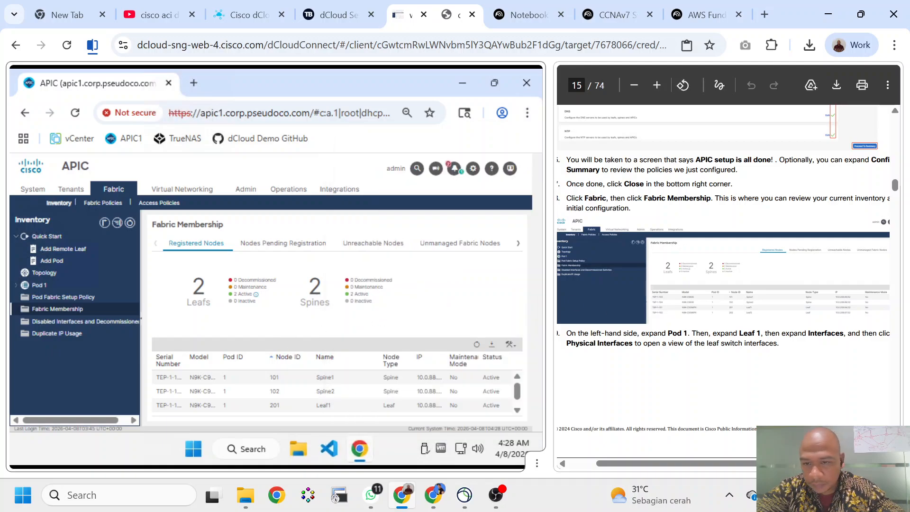
Following the guide, expand Pod 1, open Leaf1 (Node-201) and inspect the ports in its interface view.
scroll(723, 213, "down", 2)
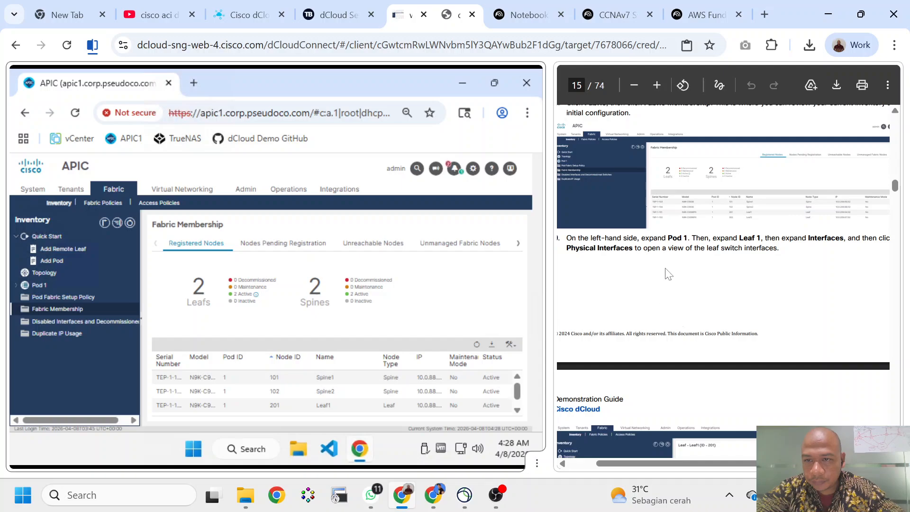
left_click(15, 286)
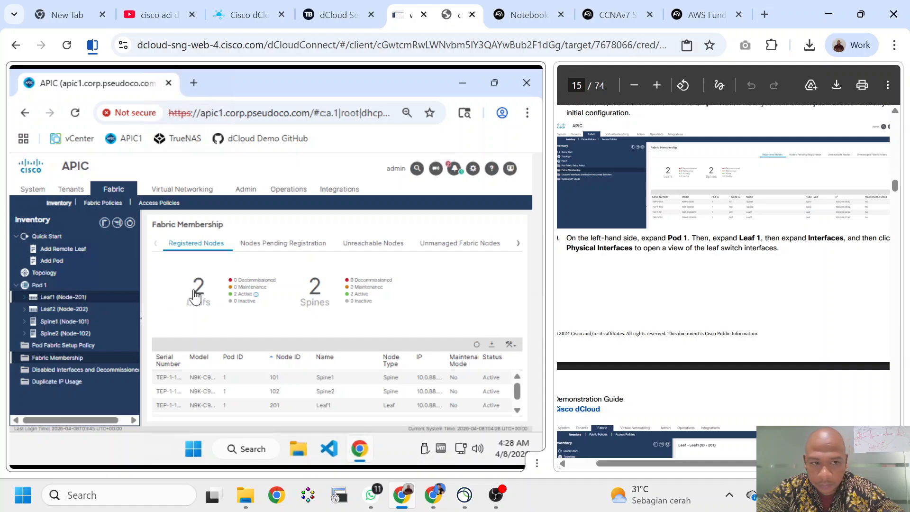
left_click(88, 299)
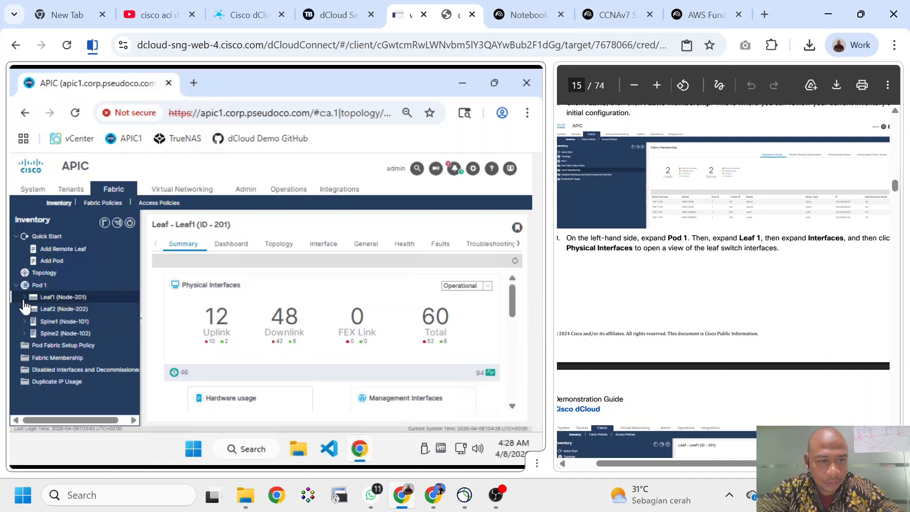
left_click(321, 249)
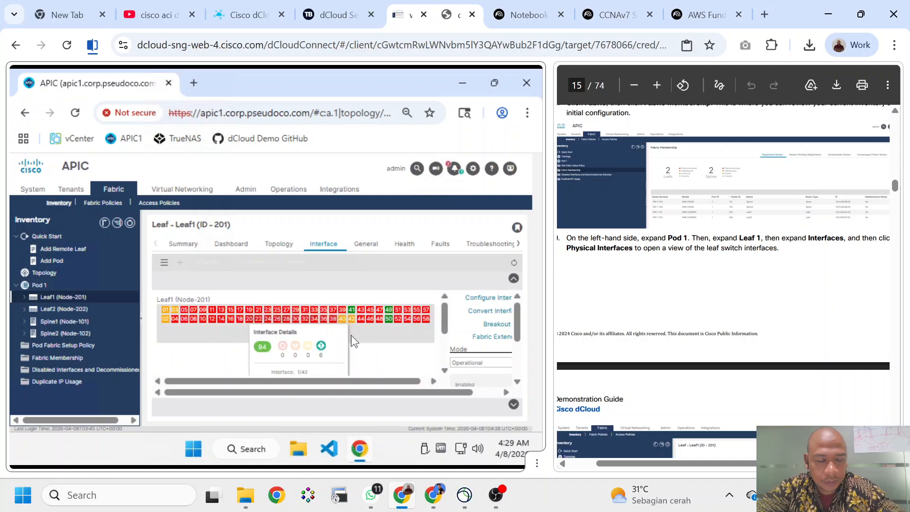
mouse_move(173, 324)
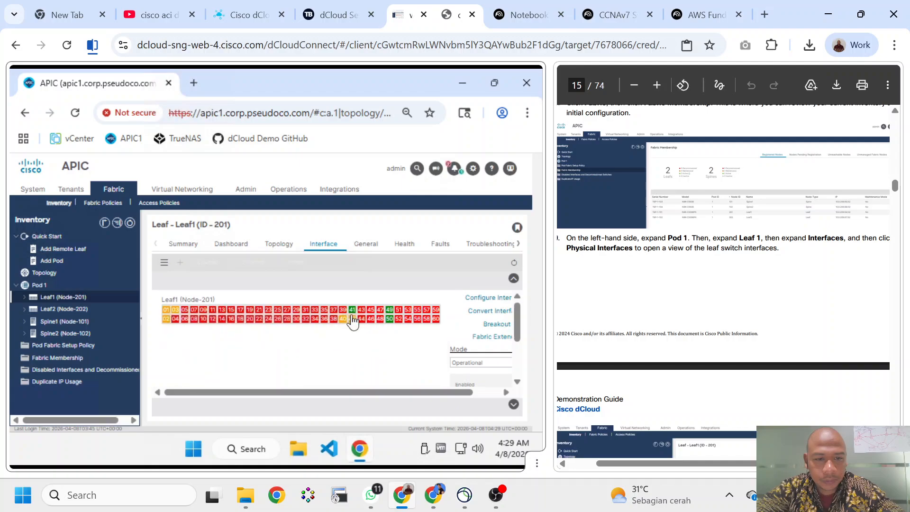
mouse_move(353, 314)
mouse_move(389, 317)
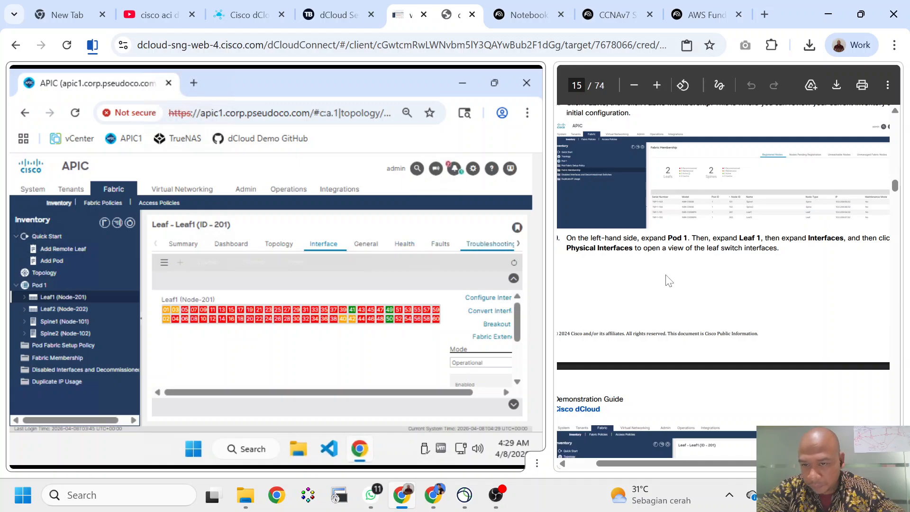
Read the guide's topology instruction and display the topology map of Leaf1 for comparison.
scroll(668, 277, "down", 3)
scroll(667, 277, "left", 1)
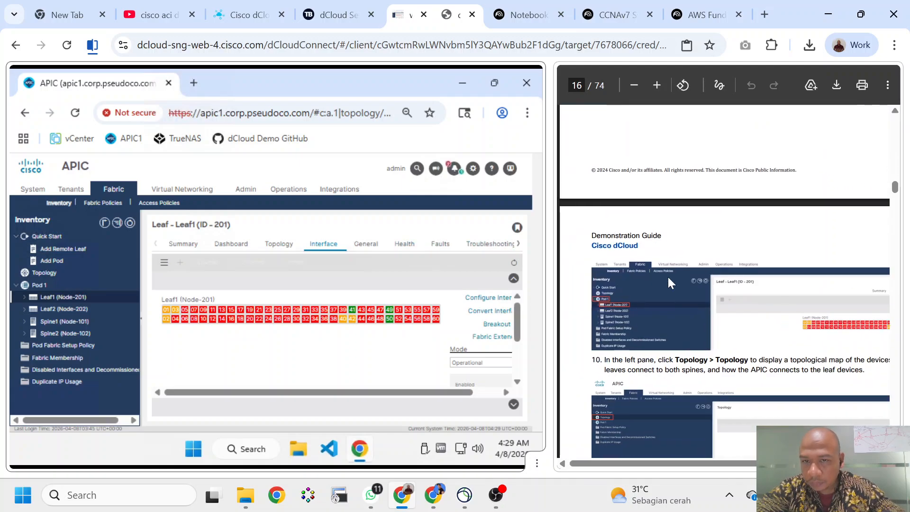
scroll(667, 277, "down", 2)
scroll(668, 282, "down", 1)
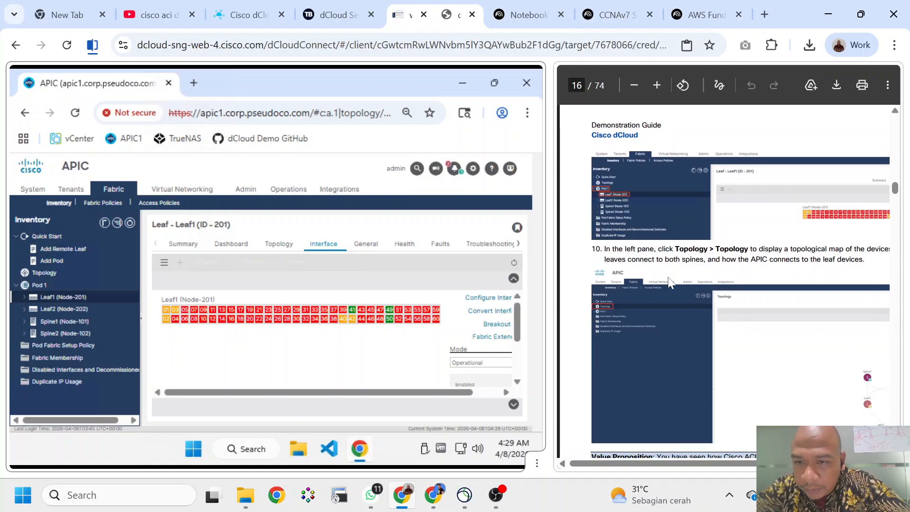
scroll(668, 281, "right", 2)
scroll(668, 281, "down", 1)
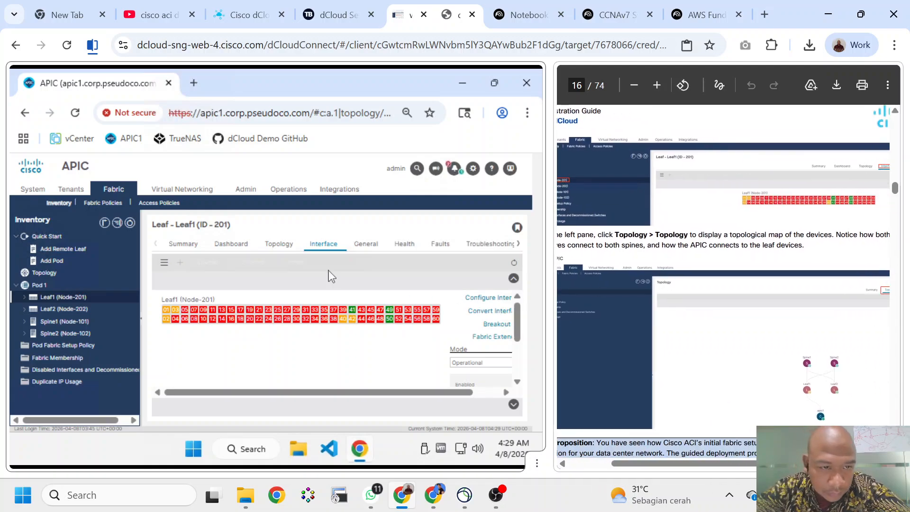
left_click(279, 246)
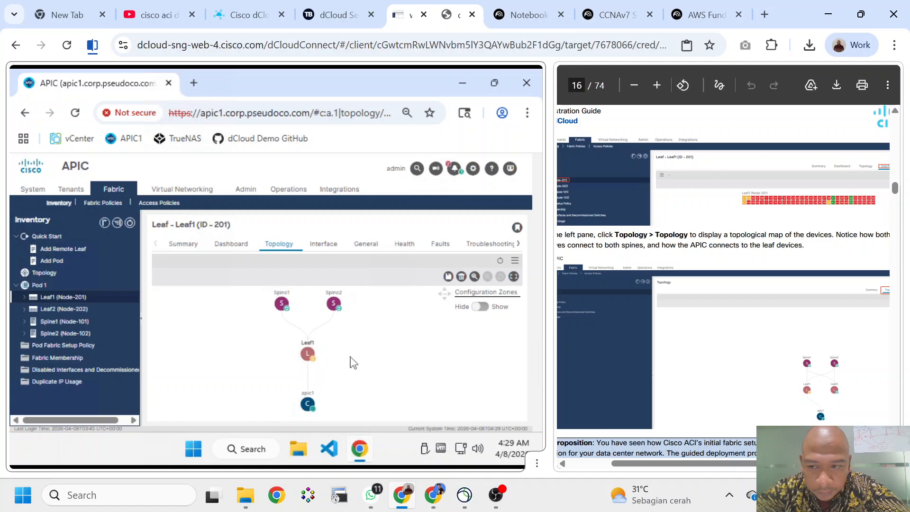
Reread the guide's instructions 8 to 10 on fabric membership, the leaf switch interfaces and the topology map.
scroll(667, 325, "up", 10)
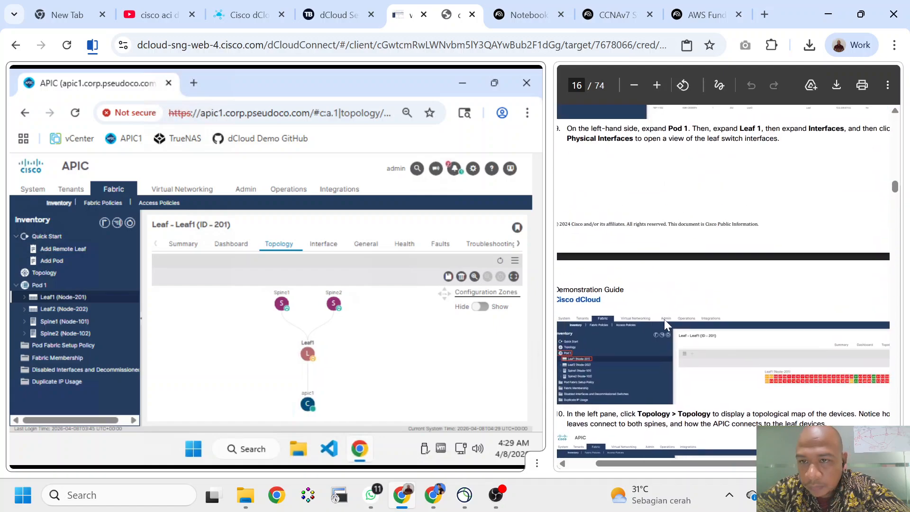
scroll(667, 325, "up", 2)
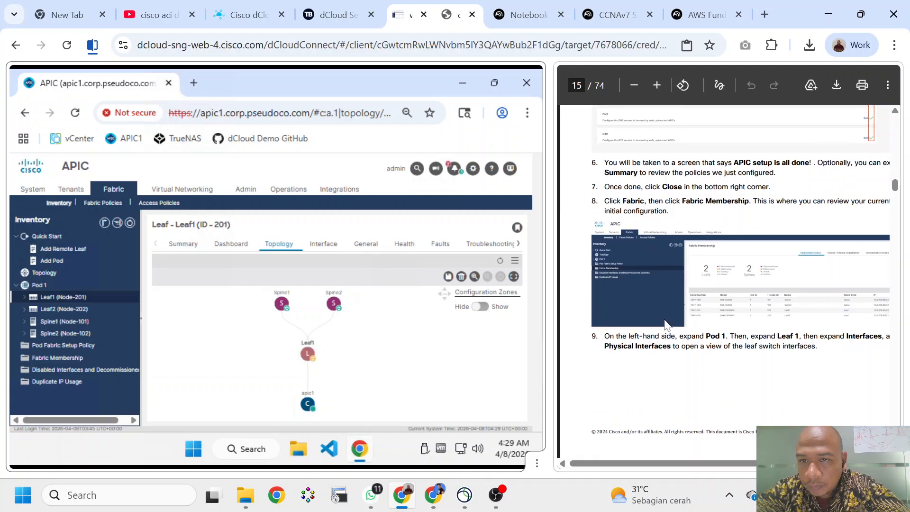
scroll(667, 325, "right", 1)
scroll(667, 325, "down", 6)
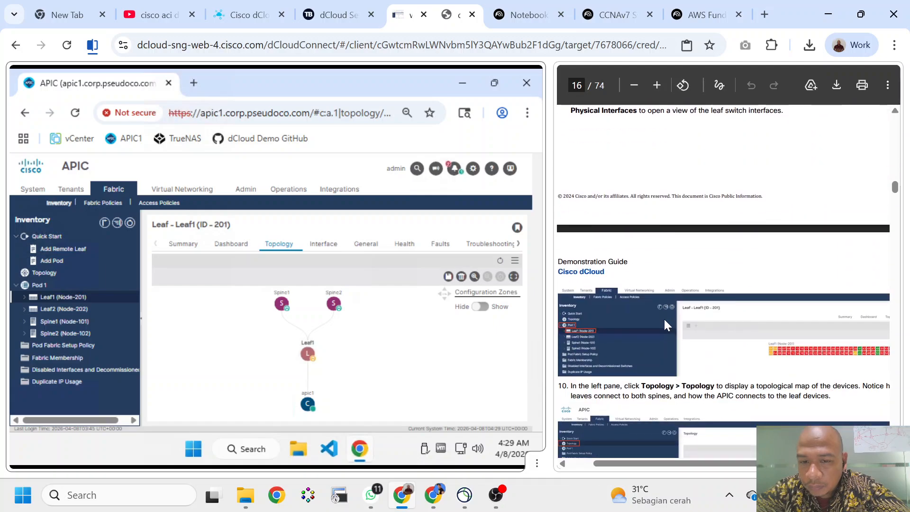
scroll(667, 325, "down", 1)
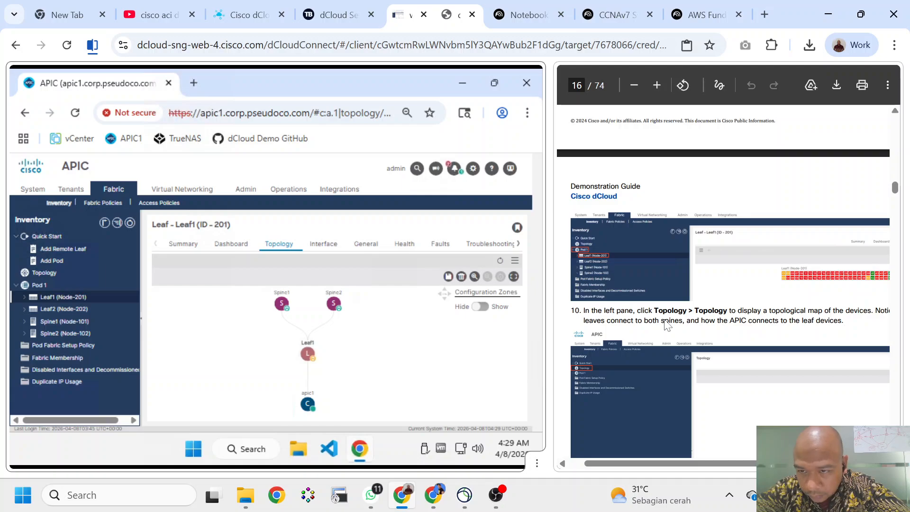
scroll(667, 325, "right", 3)
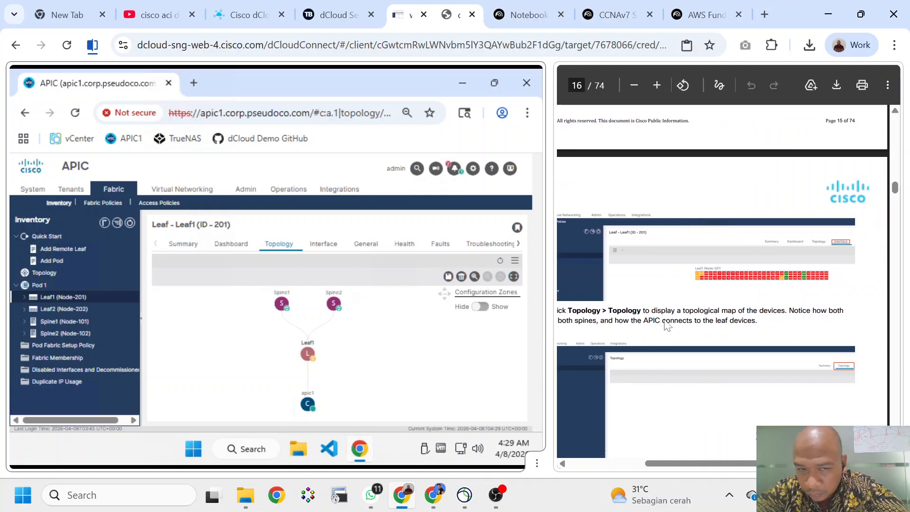
scroll(667, 325, "left", 1)
Return to Leaf1's interface view and inspect the operational details of port 1/42, closing them when done.
left_click(316, 250)
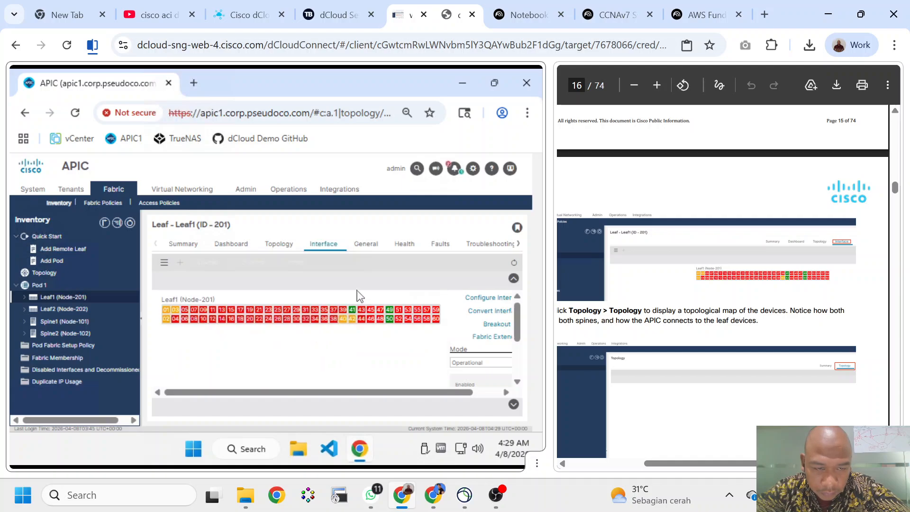
left_click(350, 322)
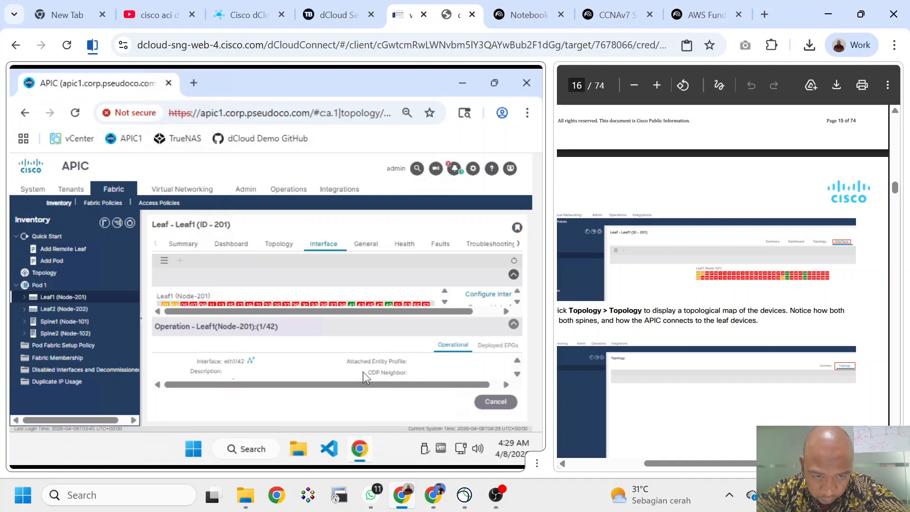
scroll(363, 371, "down", 1)
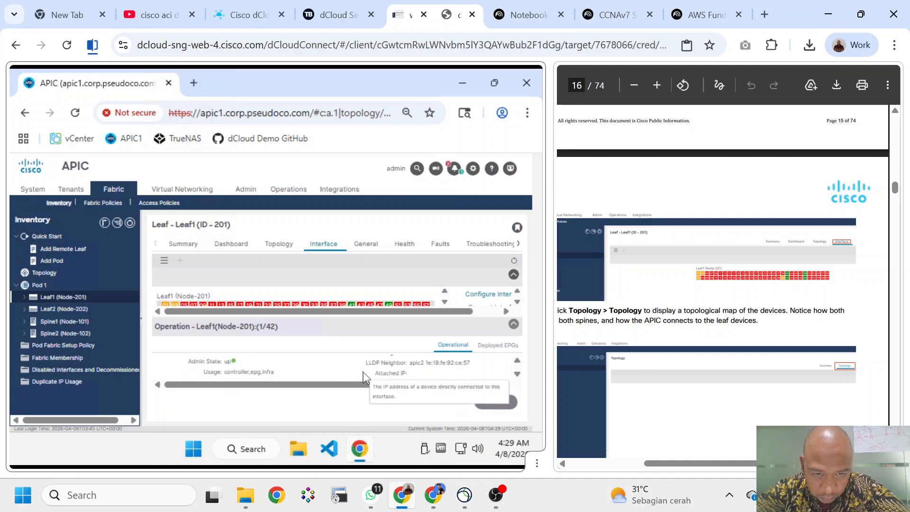
scroll(336, 365, "down", 1)
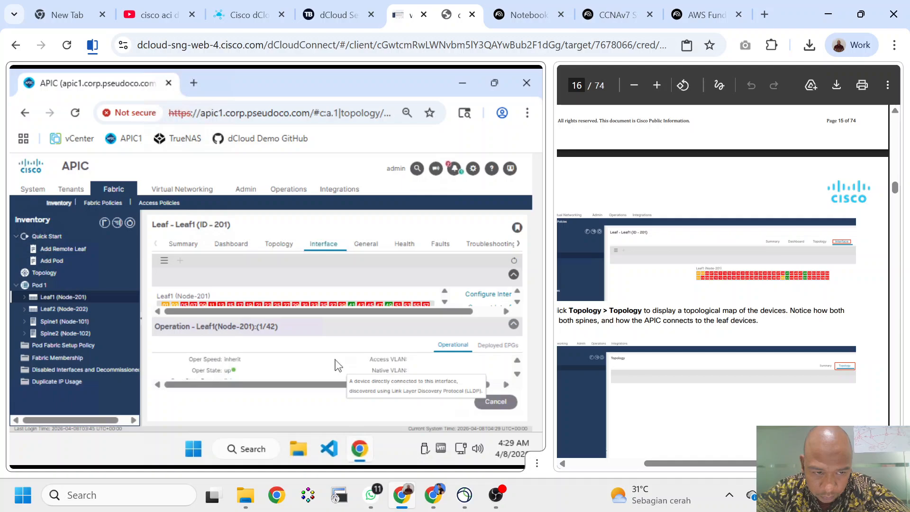
left_click(495, 401)
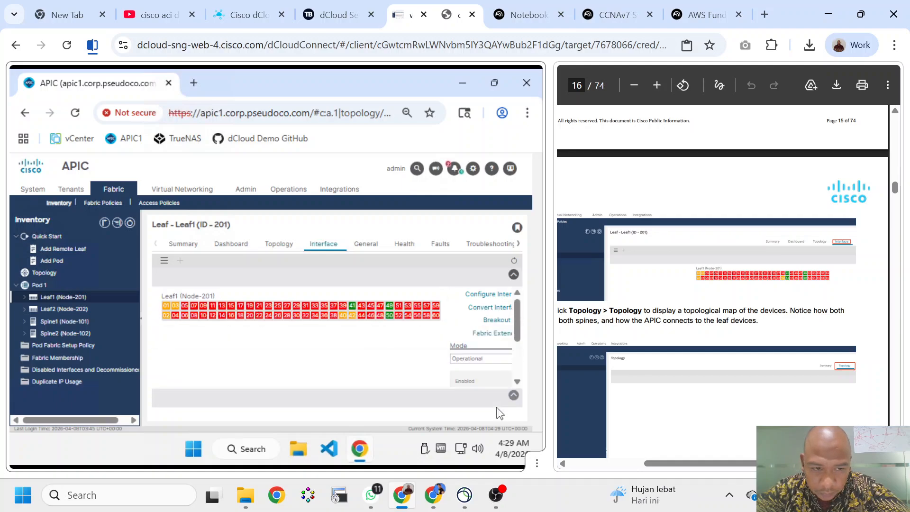
mouse_move(351, 320)
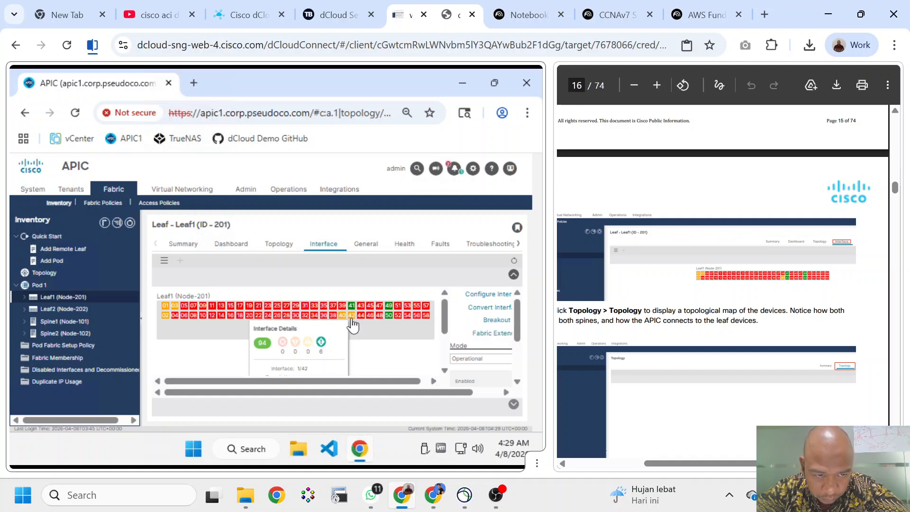
left_click(351, 315)
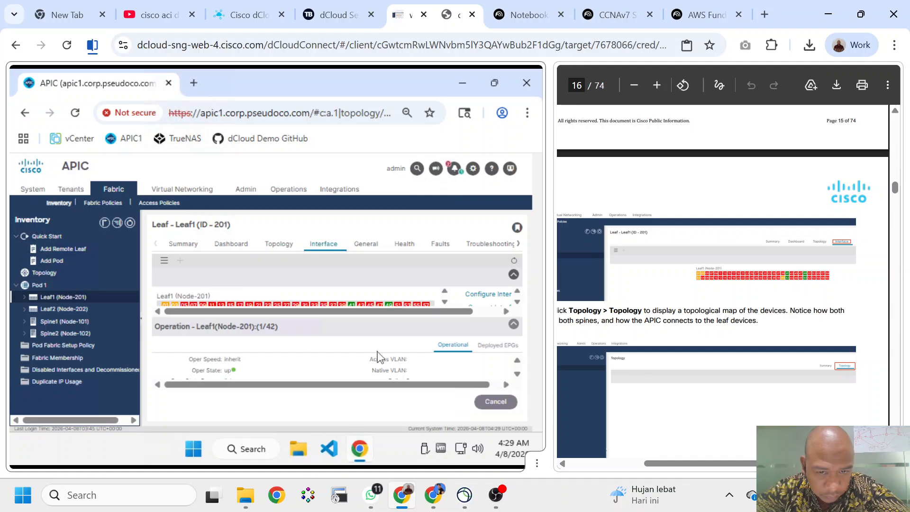
left_click(503, 403)
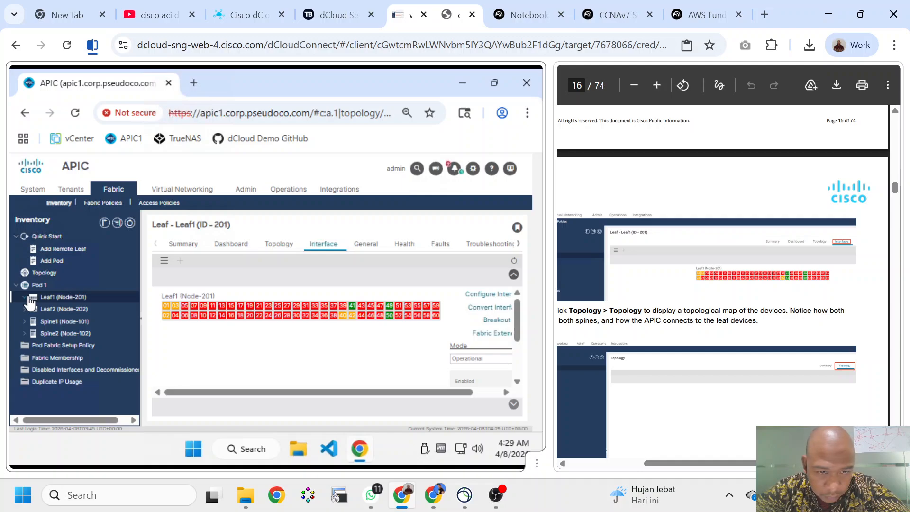
Expand Leaf1's interfaces down to the individual physical interfaces and open eth1/42.
left_click(26, 297)
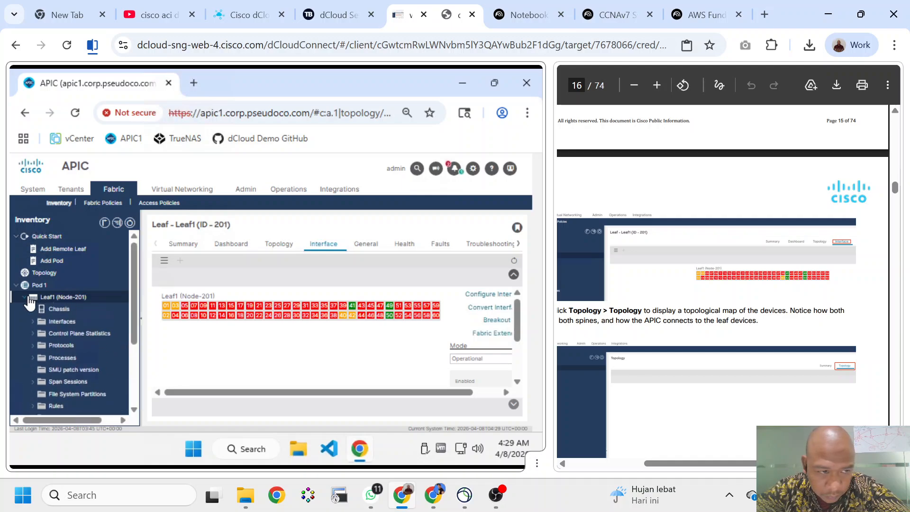
left_click(35, 323)
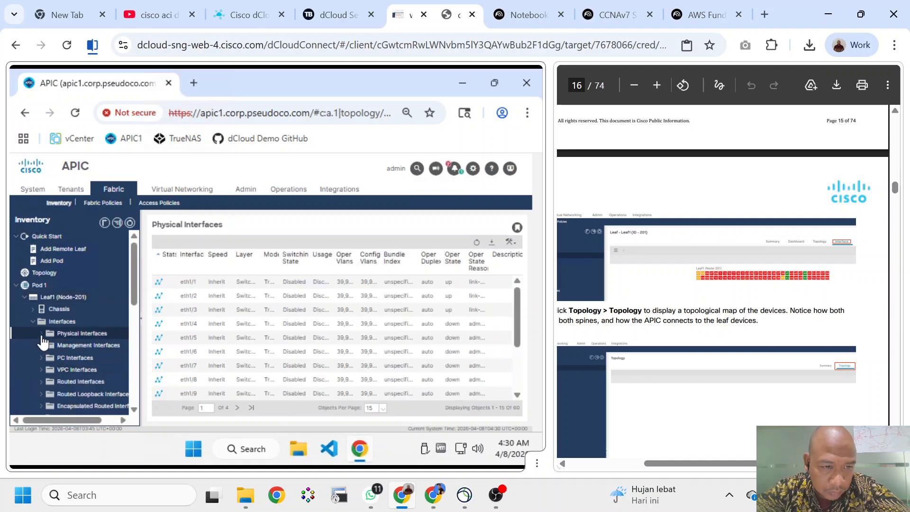
left_click(42, 335)
scroll(89, 377, "down", 5)
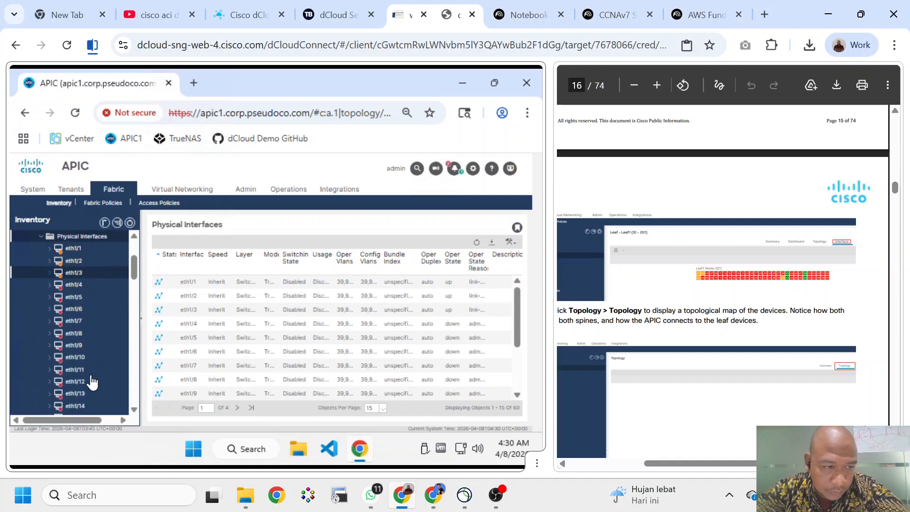
scroll(92, 382, "down", 8)
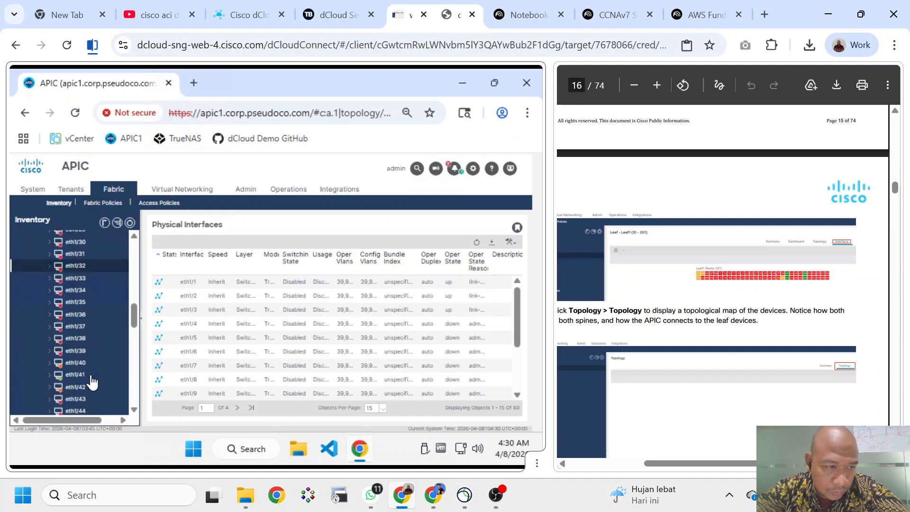
left_click(80, 356)
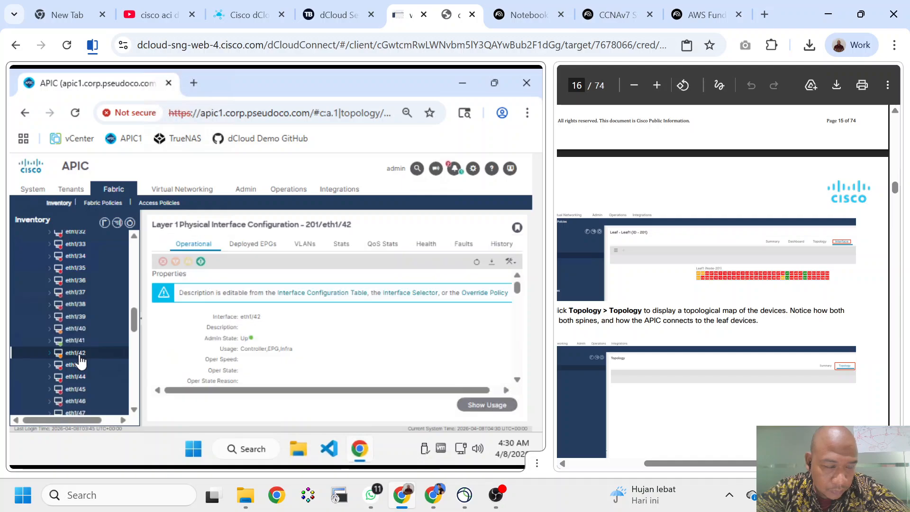
Examine the operational properties of eth1/42, including its LLDP neighbor, and review the interface's faults.
scroll(240, 348, "down", 6)
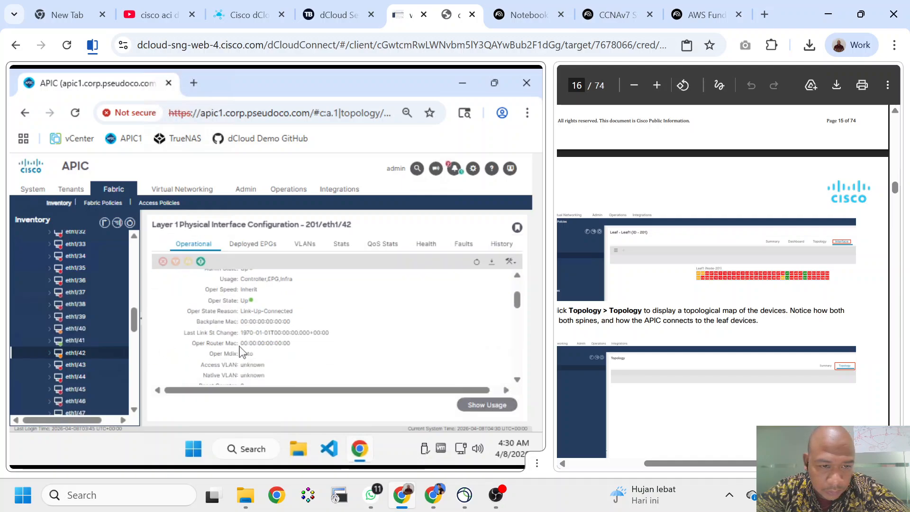
scroll(240, 351, "down", 5)
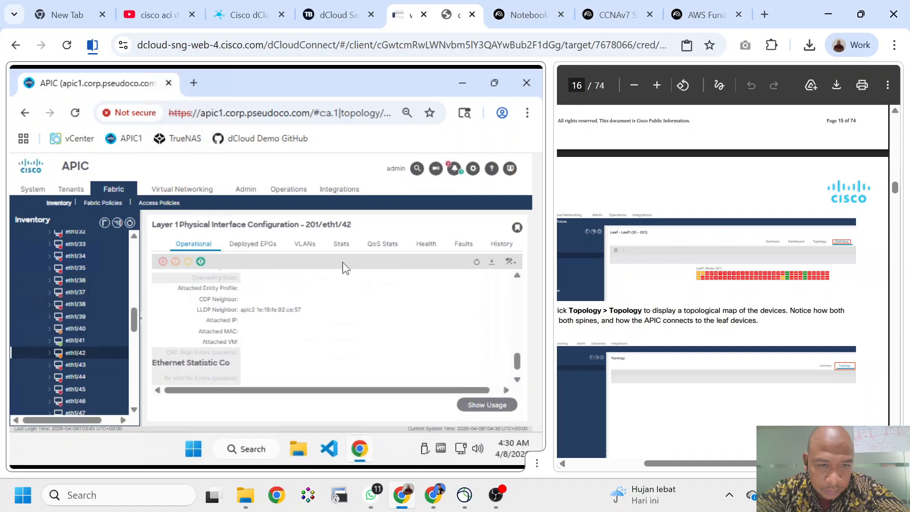
left_click(463, 246)
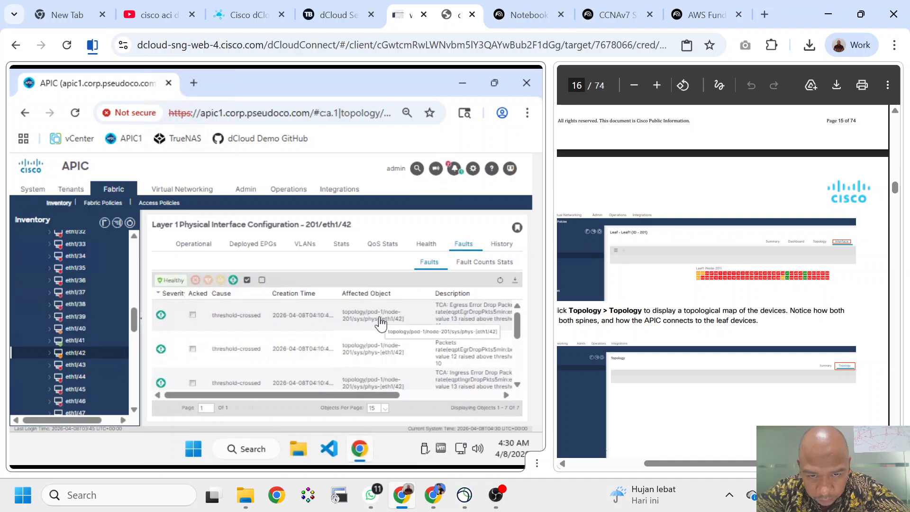
scroll(381, 323, "down", 2)
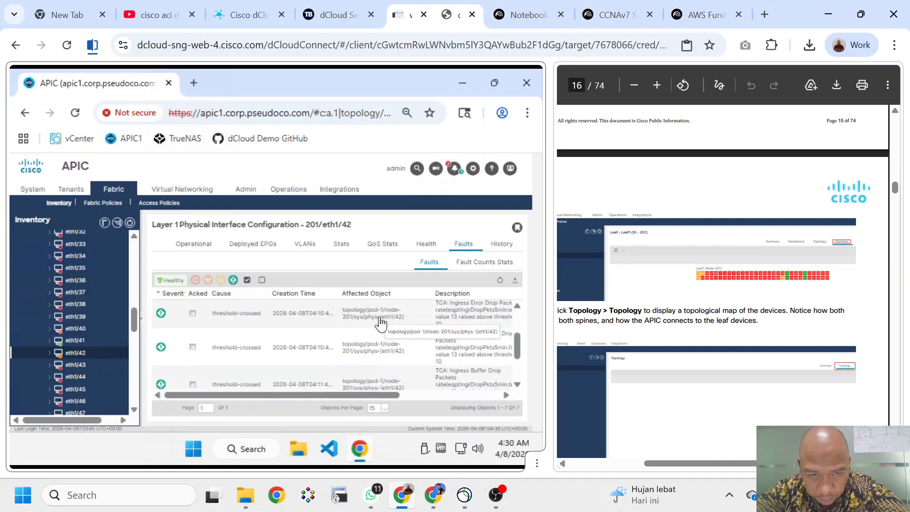
Enable interface eth1/42 on Leaf1 and submit the changes despite the policy usage warning.
right_click(67, 356)
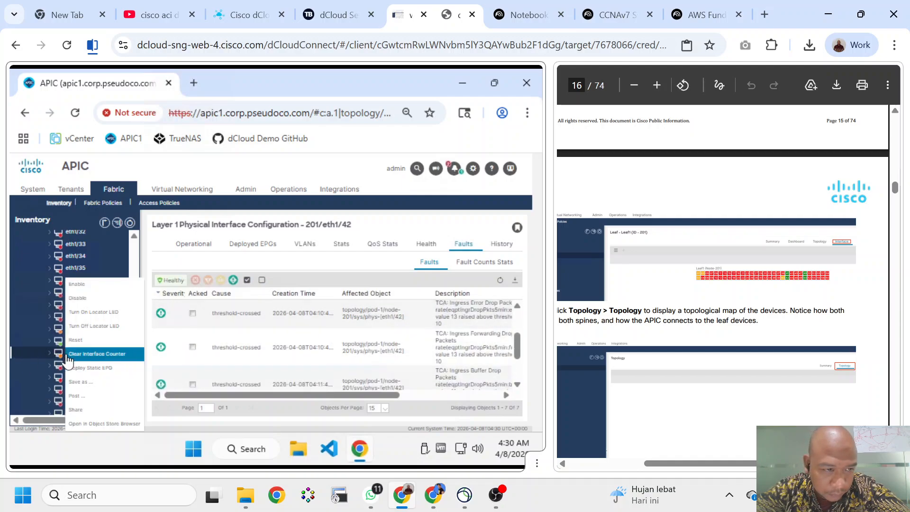
left_click(136, 286)
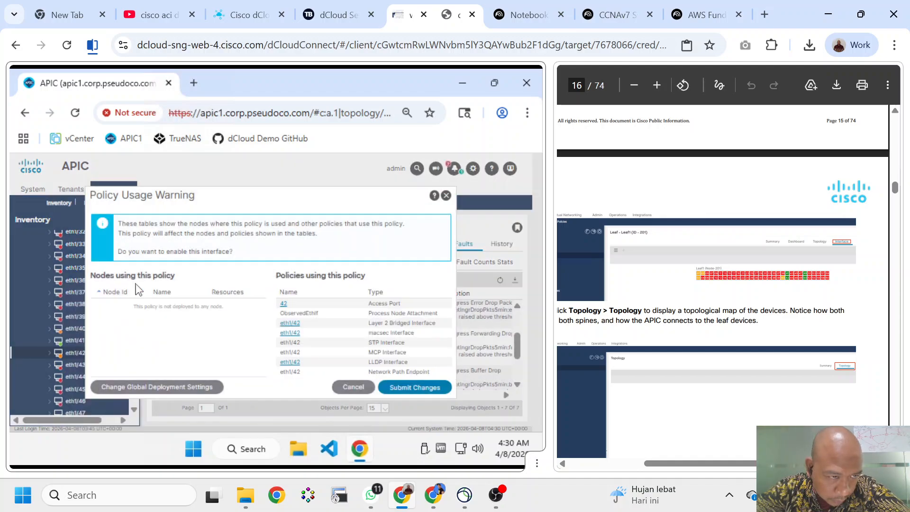
left_click(410, 389)
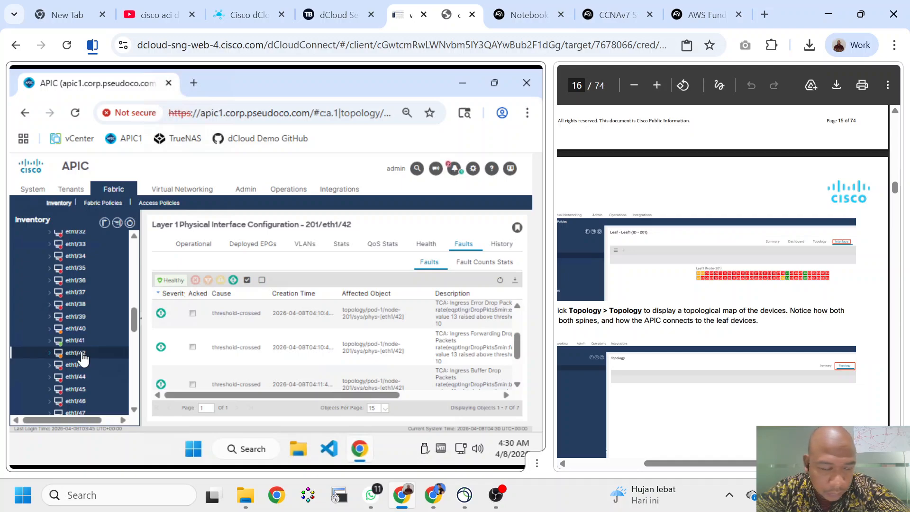
Display the overview table of all physical interfaces on Leaf1.
scroll(83, 359, "up", 3)
scroll(83, 359, "up", 8)
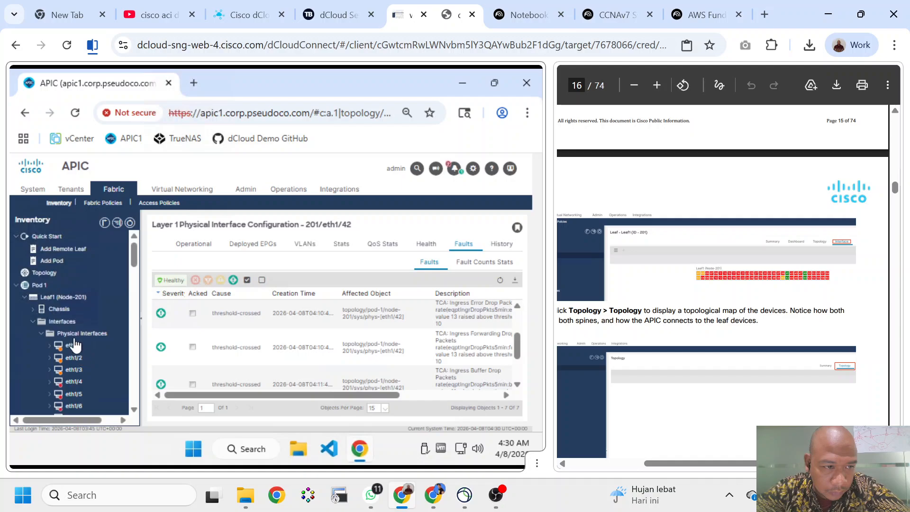
left_click(76, 334)
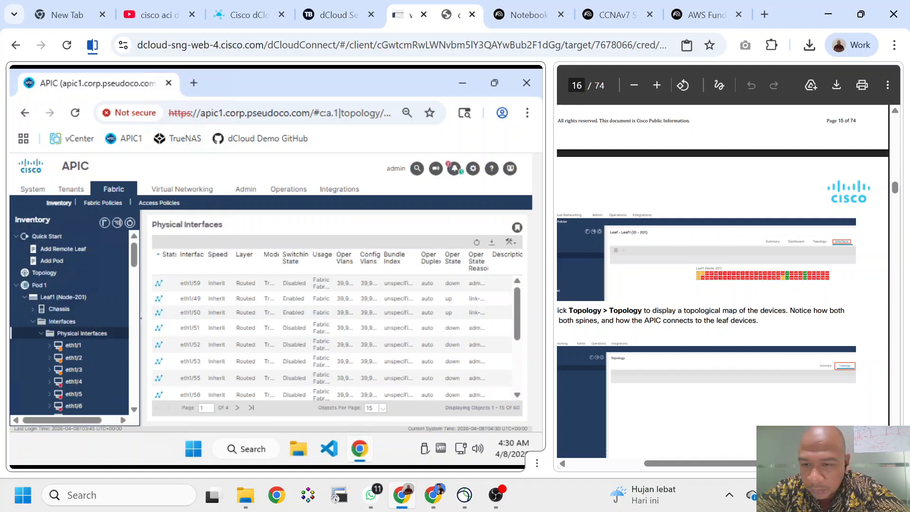
Read the rest of the guide's topology section and continue to Scenario 2, Connecting VMware ESXi to Cisco ACI.
scroll(722, 285, "down", 2)
scroll(722, 284, "down", 3)
scroll(722, 285, "left", 1)
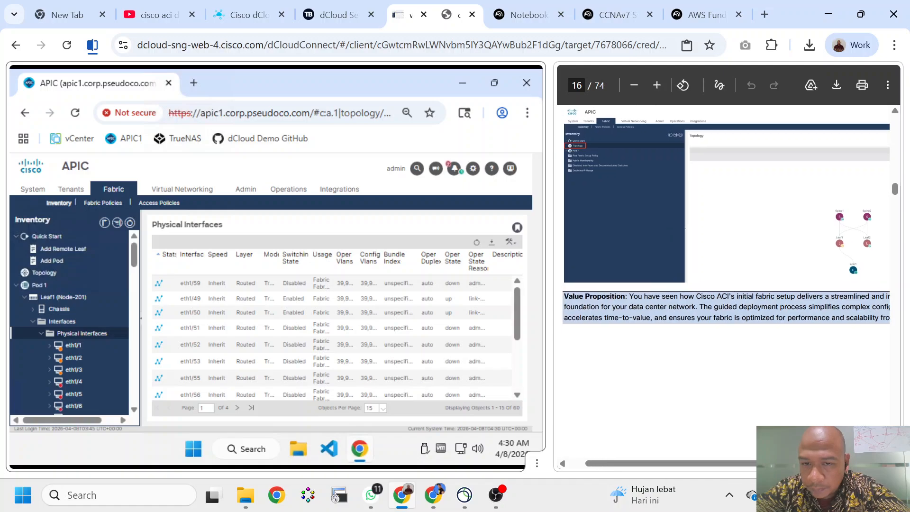
scroll(723, 284, "up", 2)
scroll(722, 284, "right", 1)
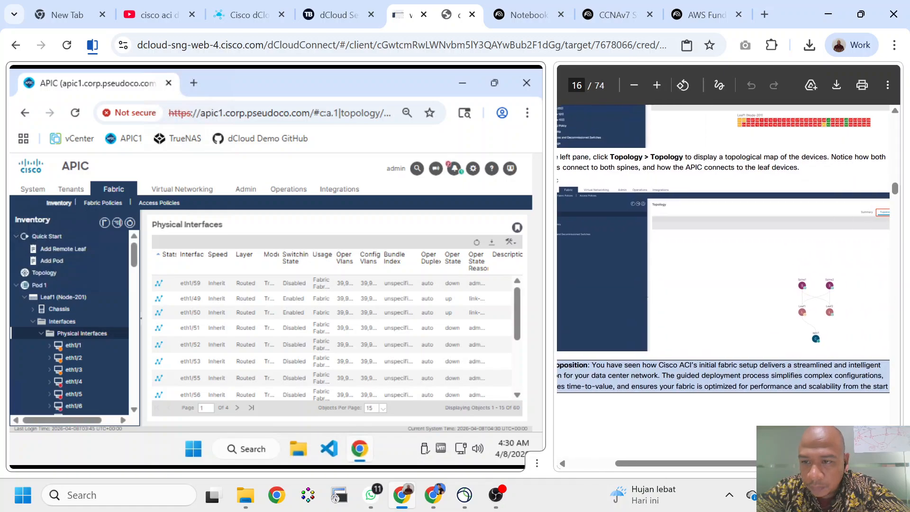
scroll(723, 284, "down", 6)
scroll(723, 285, "down", 5)
scroll(723, 285, "up", 1)
scroll(723, 284, "left", 1)
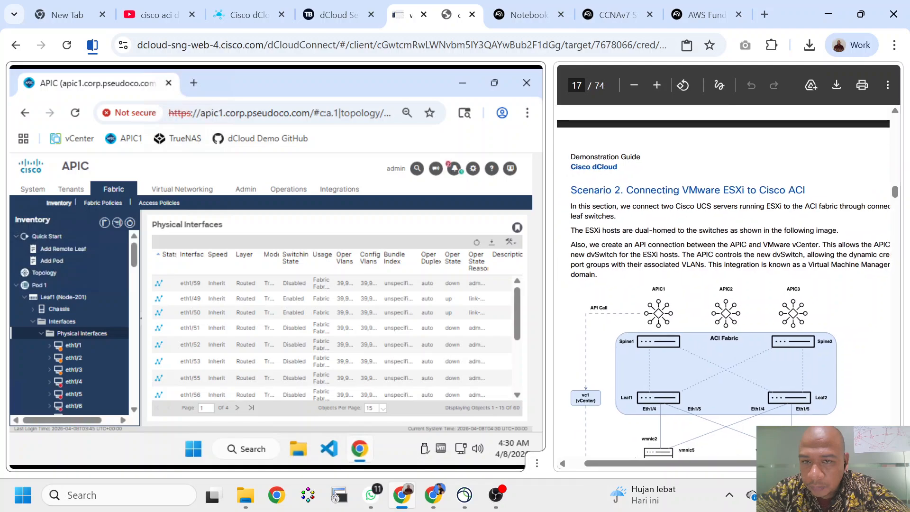